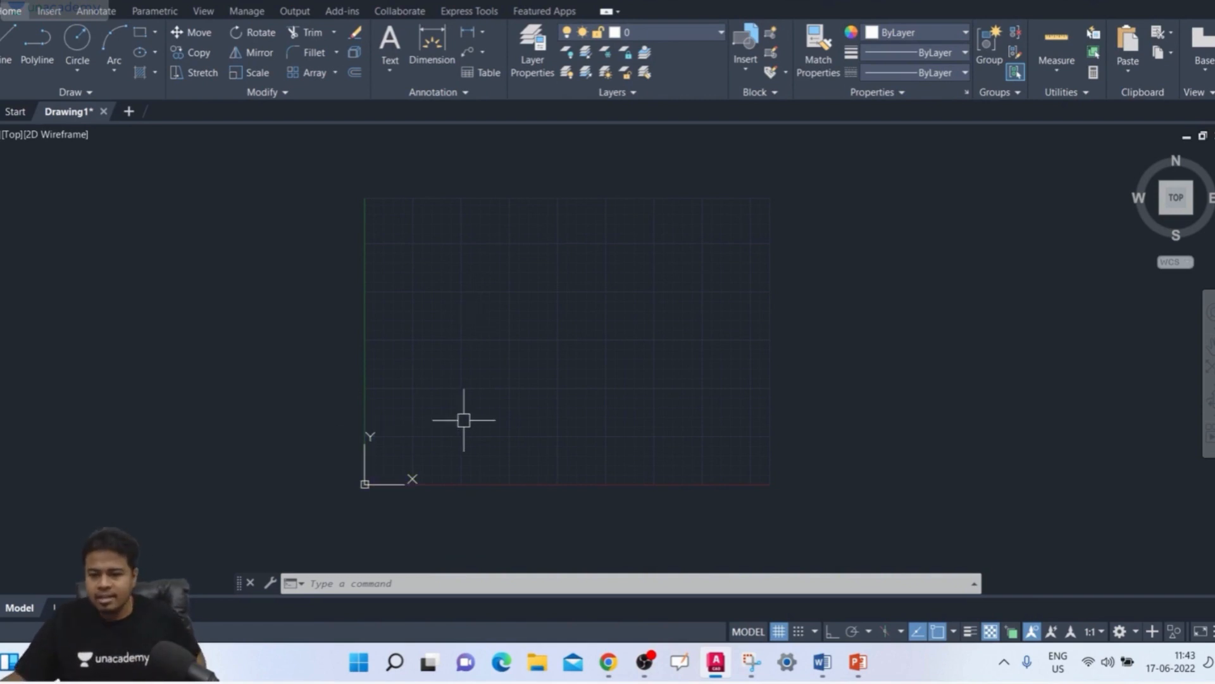
# Step: Switch to PowerPoint and copy the dimensioned reference picture from the first slide
pyautogui.click(859, 661)
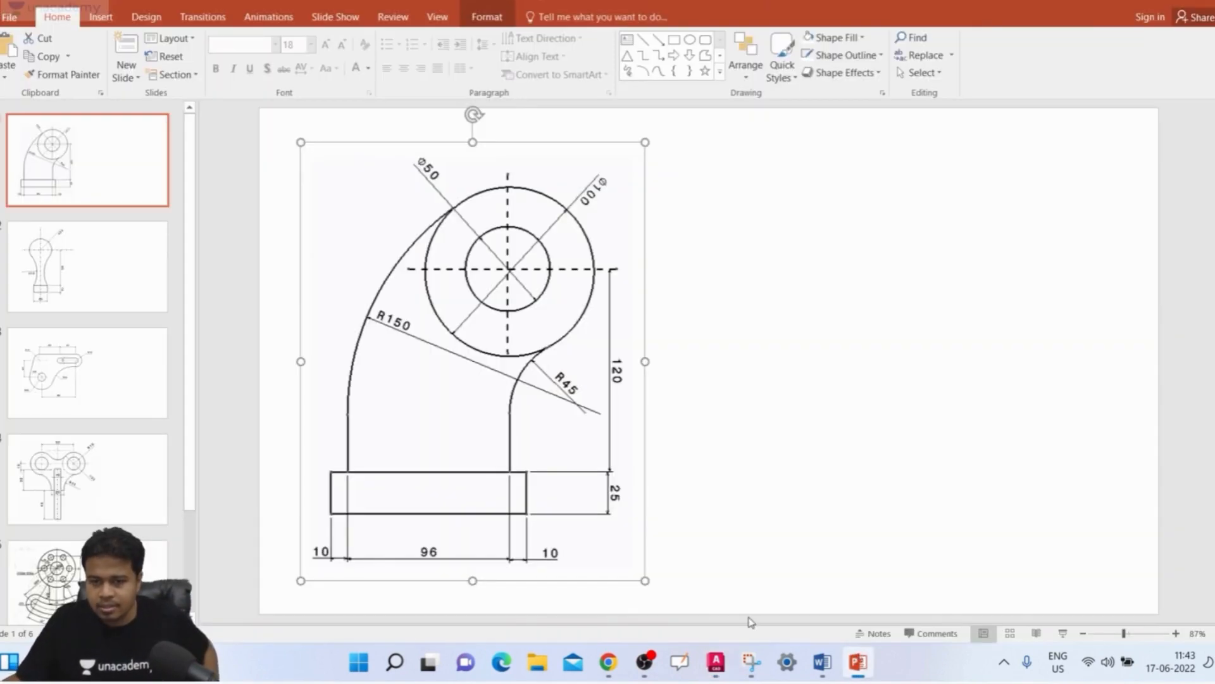
pyautogui.click(950, 463)
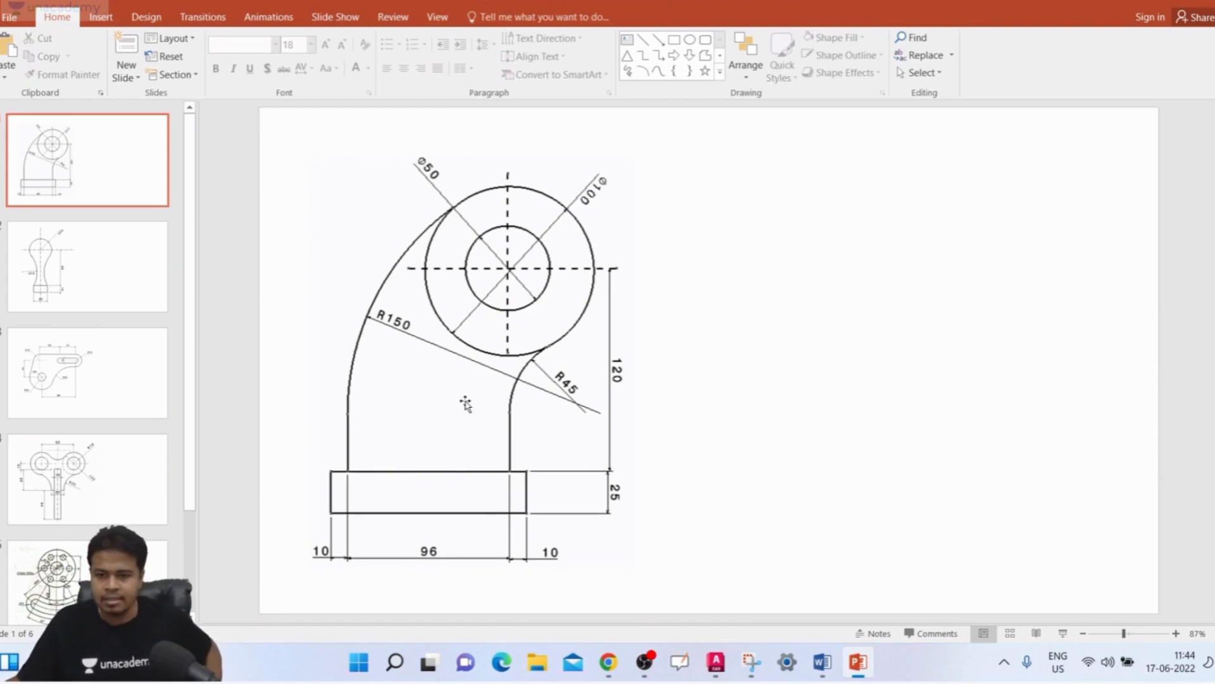
pyautogui.click(524, 376)
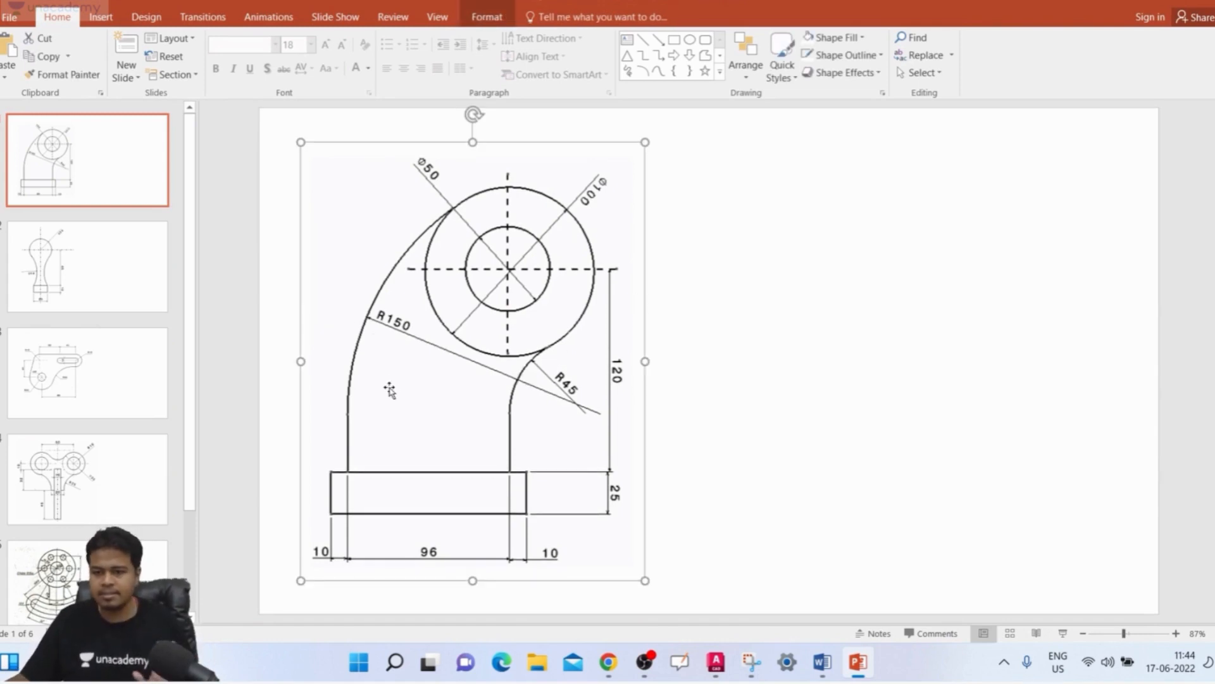
# Step: Switch to AutoCAD and paste the reference picture beside the origin, accepting the OLE text size settings
pyautogui.click(716, 662)
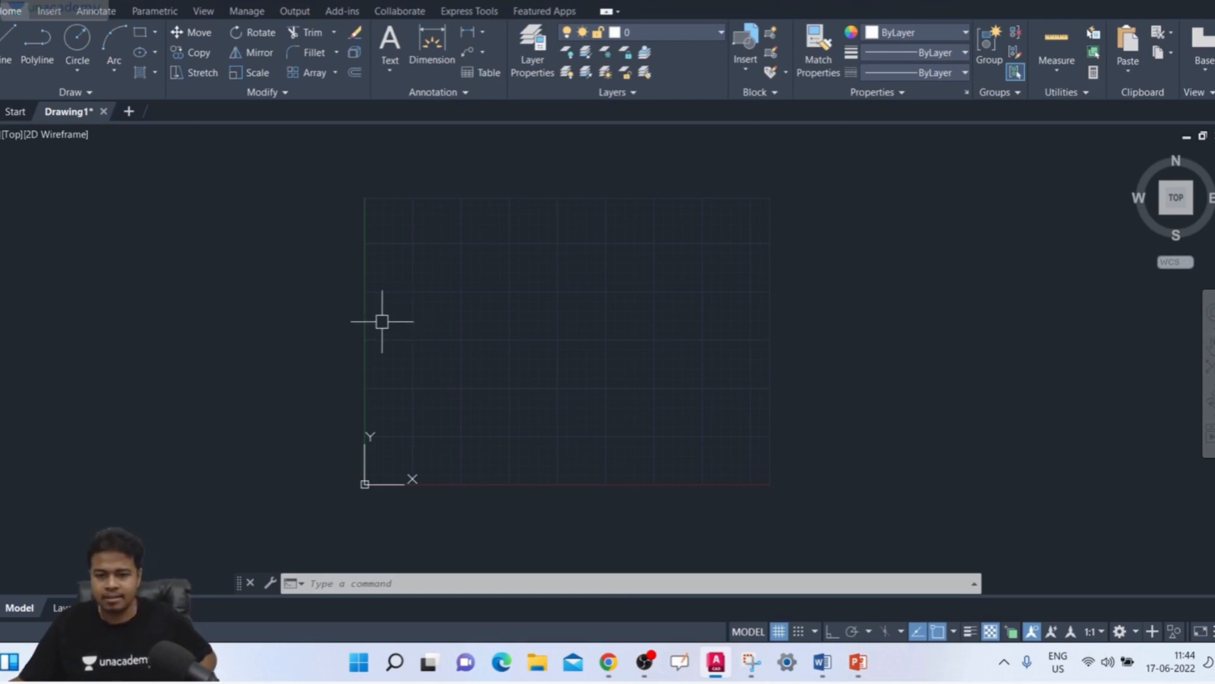
pyautogui.hotkey('ctrl', 'v')
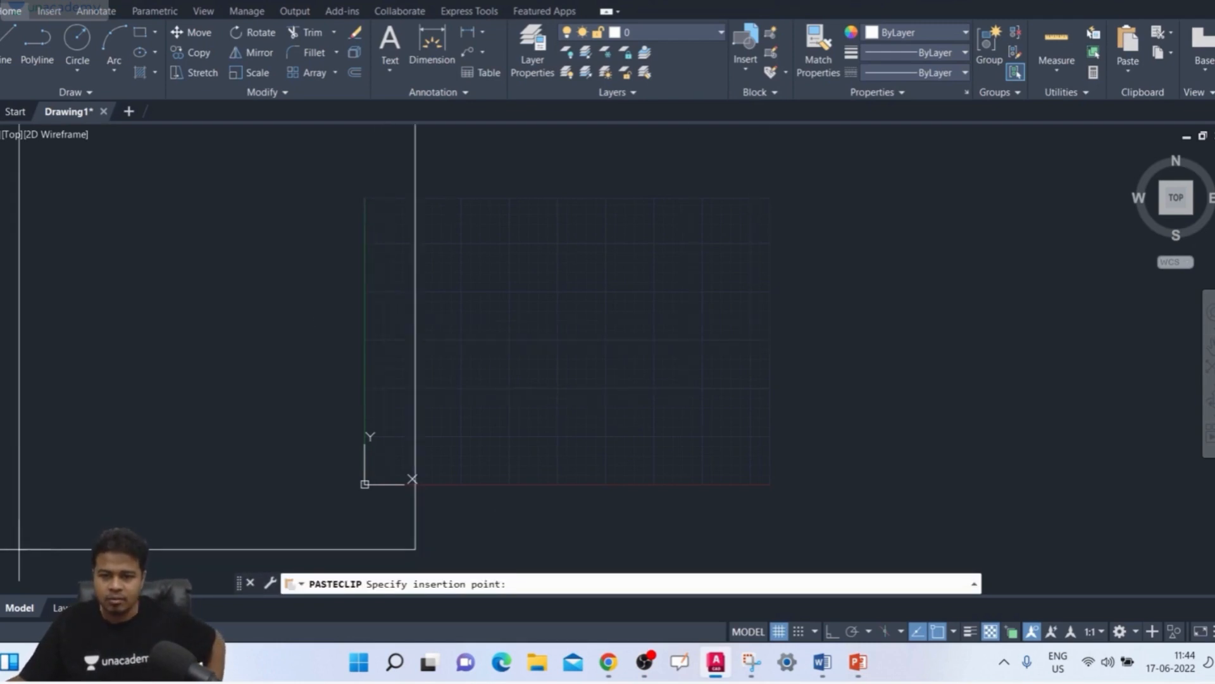
pyautogui.click(46, 541)
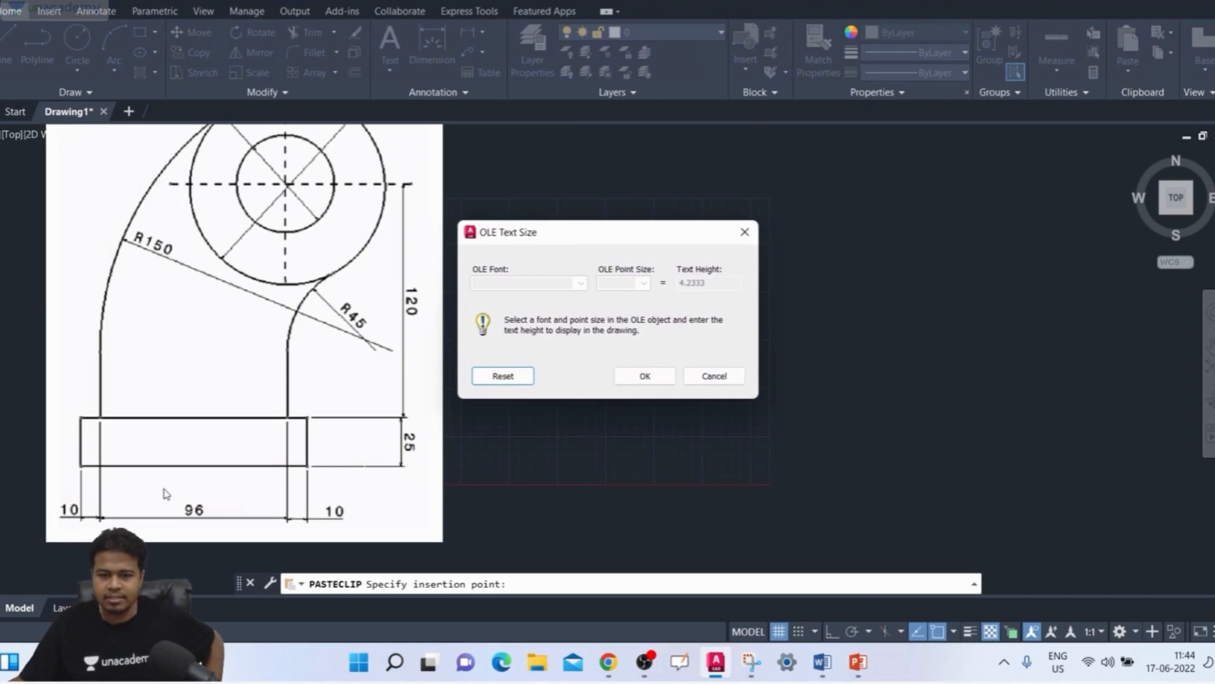
pyautogui.click(640, 378)
pyautogui.scroll(-3, 407, 442)
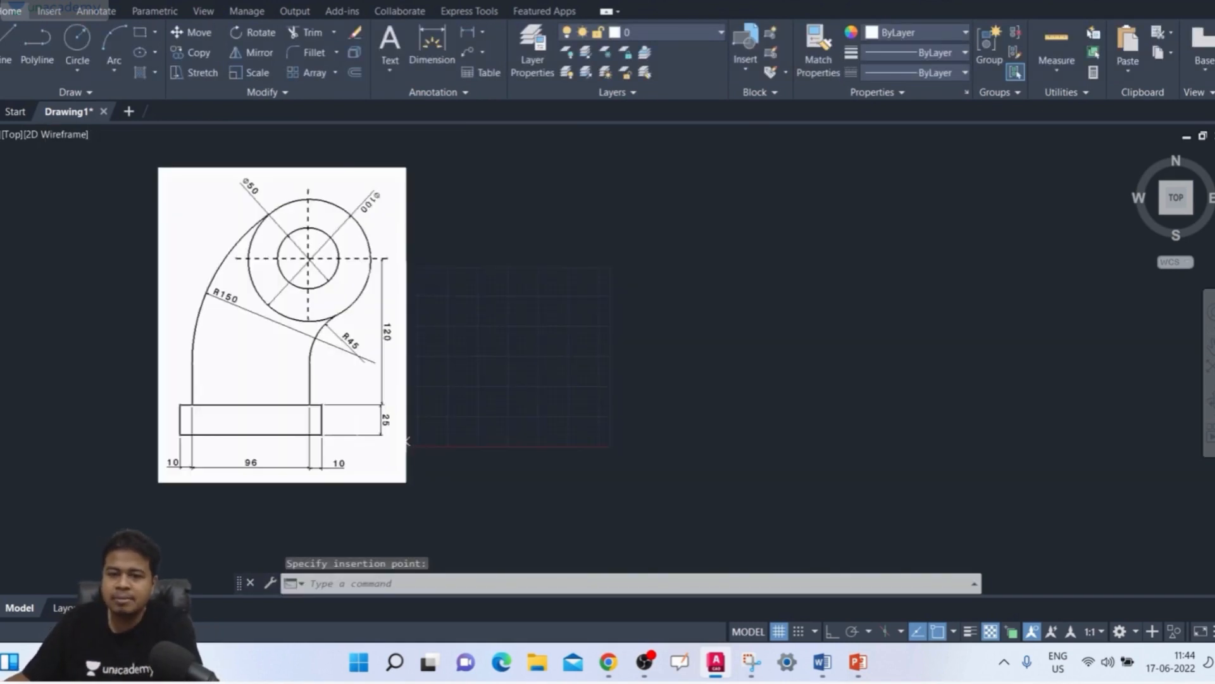
# Step: Shrink the pasted reference picture by pulling its upper-right corner grip inward twice
pyautogui.click(461, 169)
pyautogui.click(345, 233)
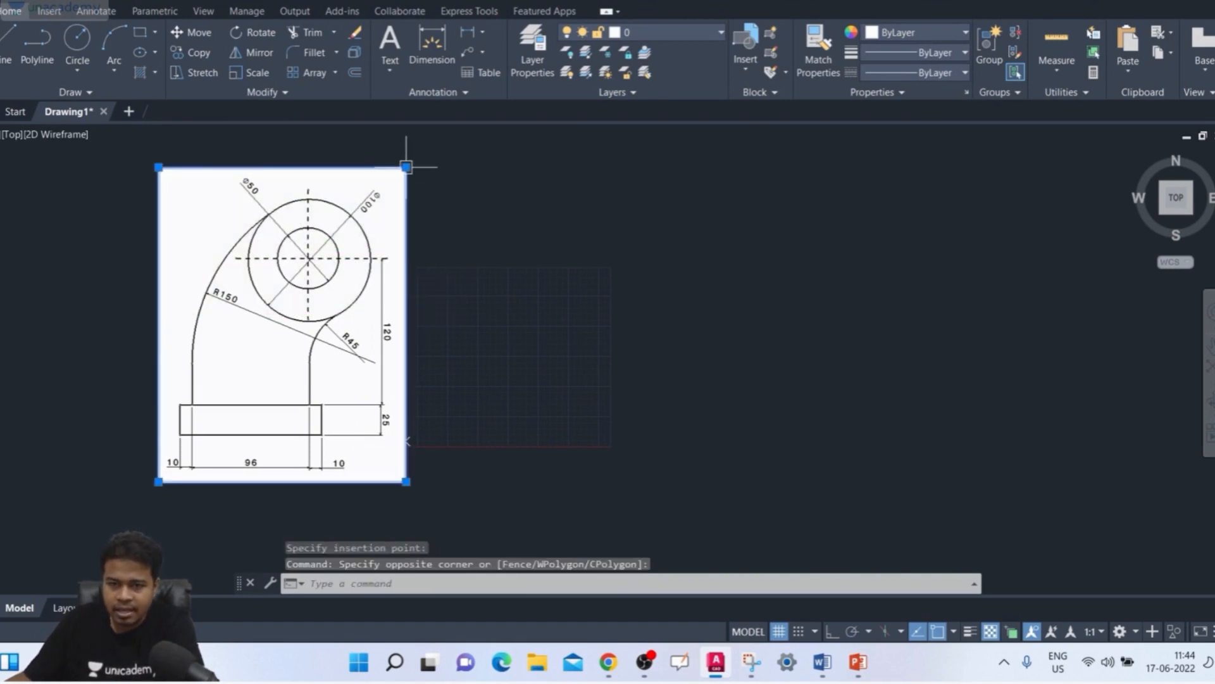
pyautogui.click(407, 167)
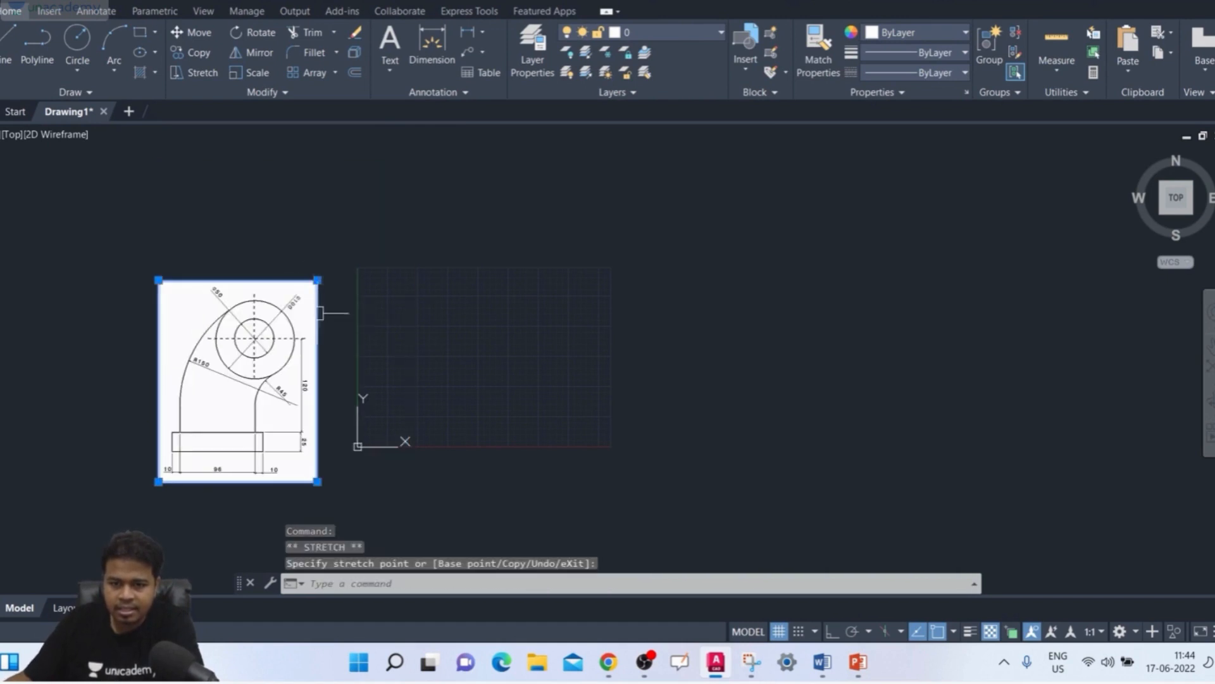
pyautogui.click(318, 279)
pyautogui.click(317, 279)
pyautogui.click(269, 341)
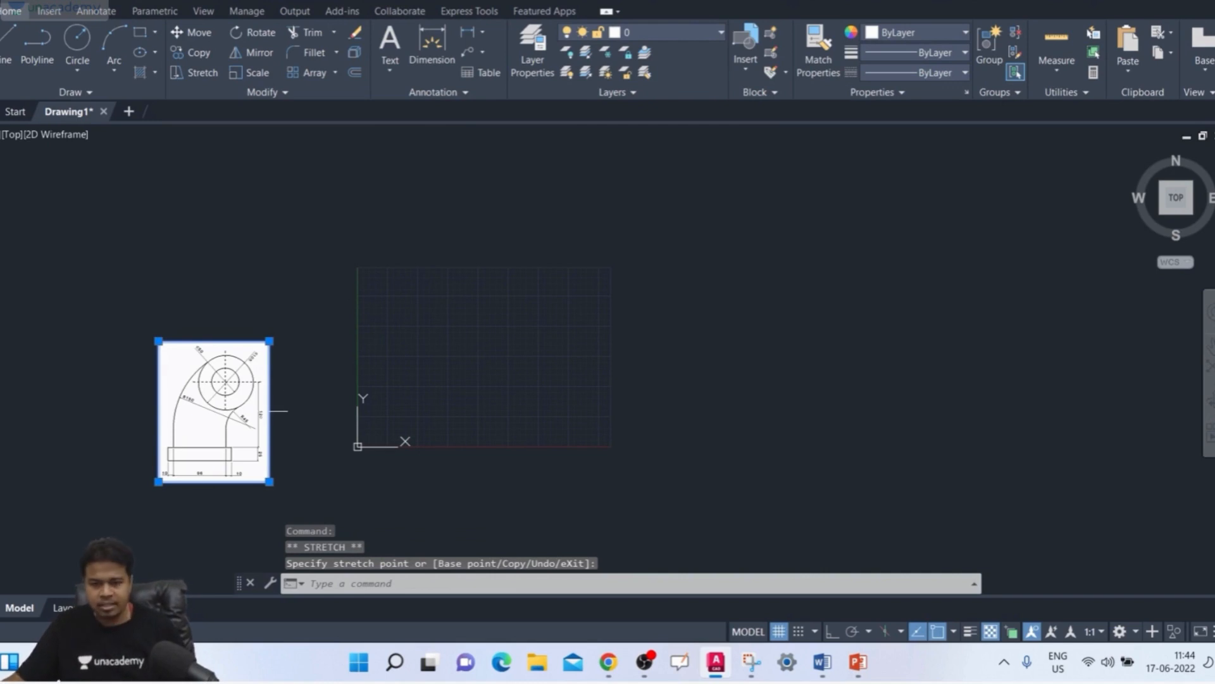
# Step: Move the reference picture closer to the origin so it sits just left of the Y axis
pyautogui.write('m')
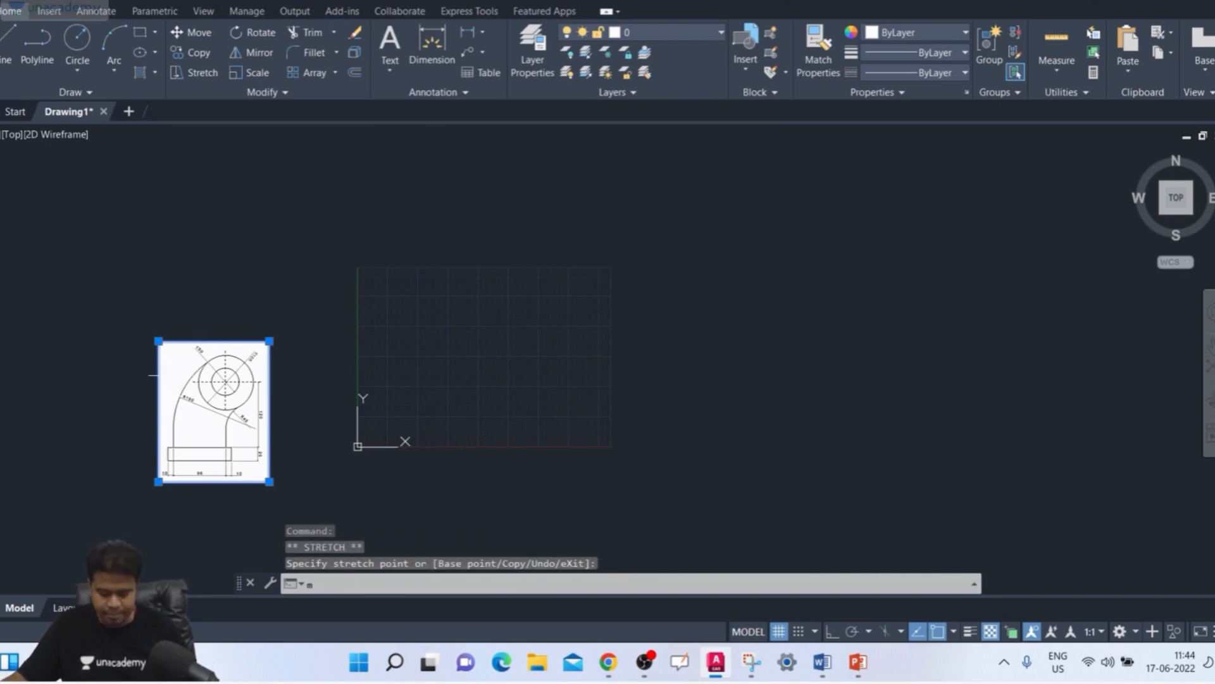
pyautogui.press('Return')
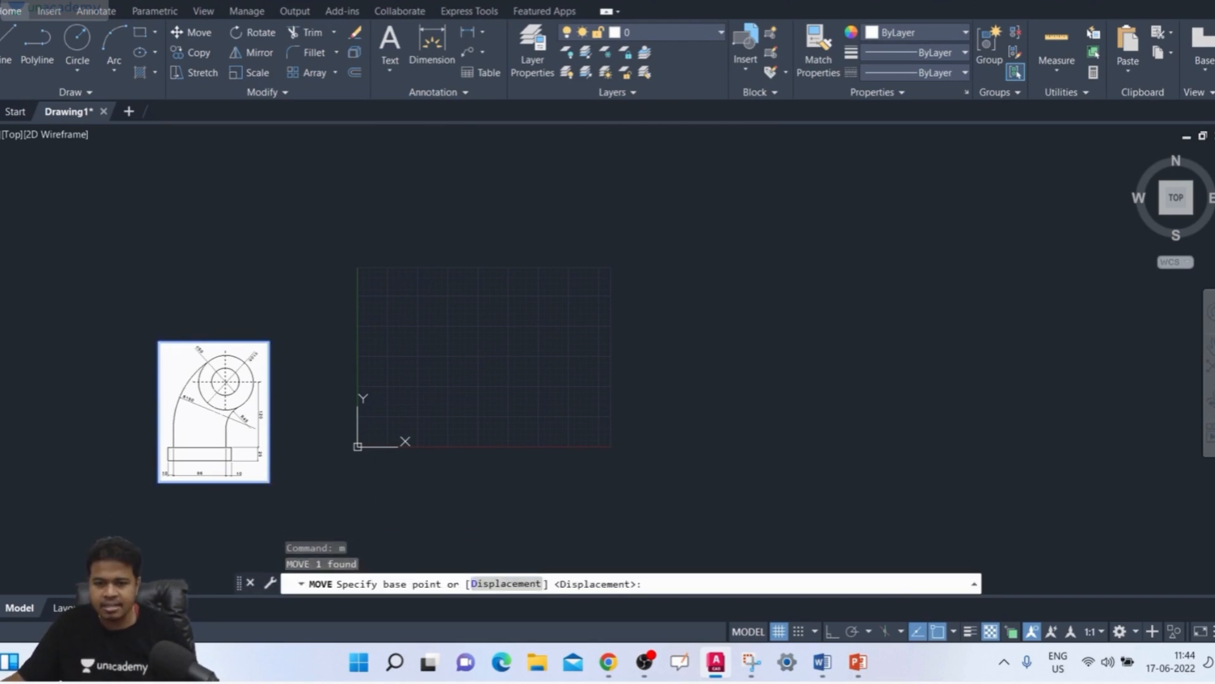
pyautogui.click(214, 414)
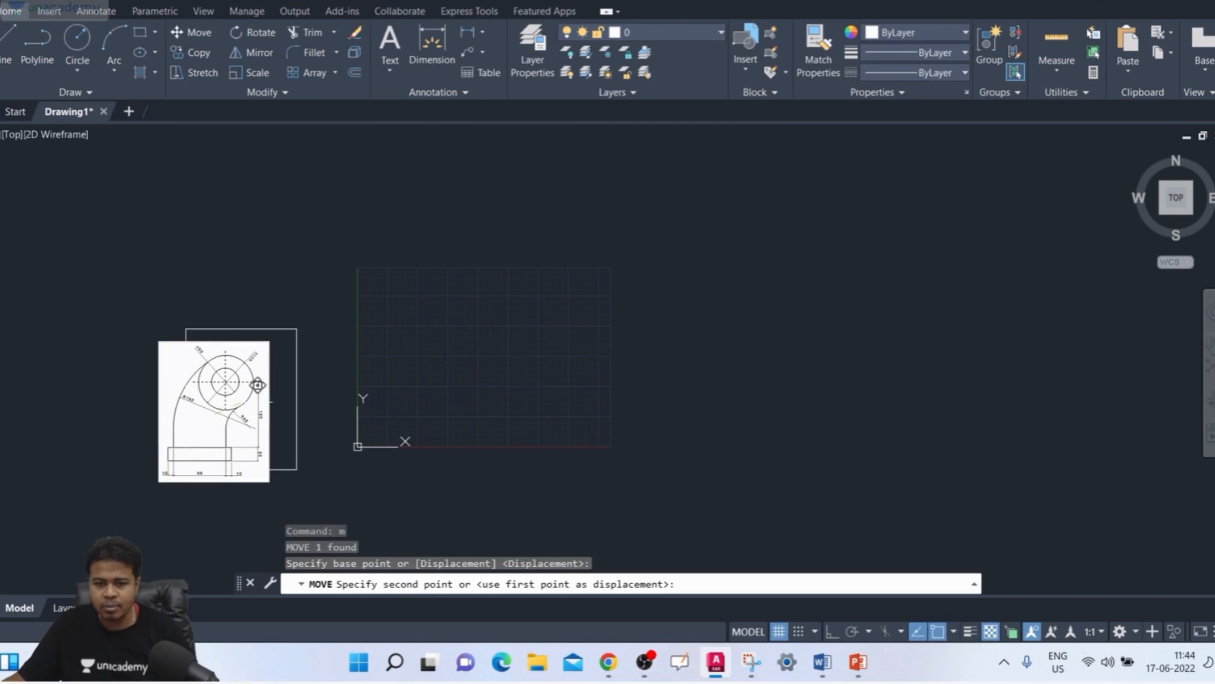
pyautogui.click(291, 384)
pyautogui.scroll(4, 372, 383)
pyautogui.scroll(-2, 418, 368)
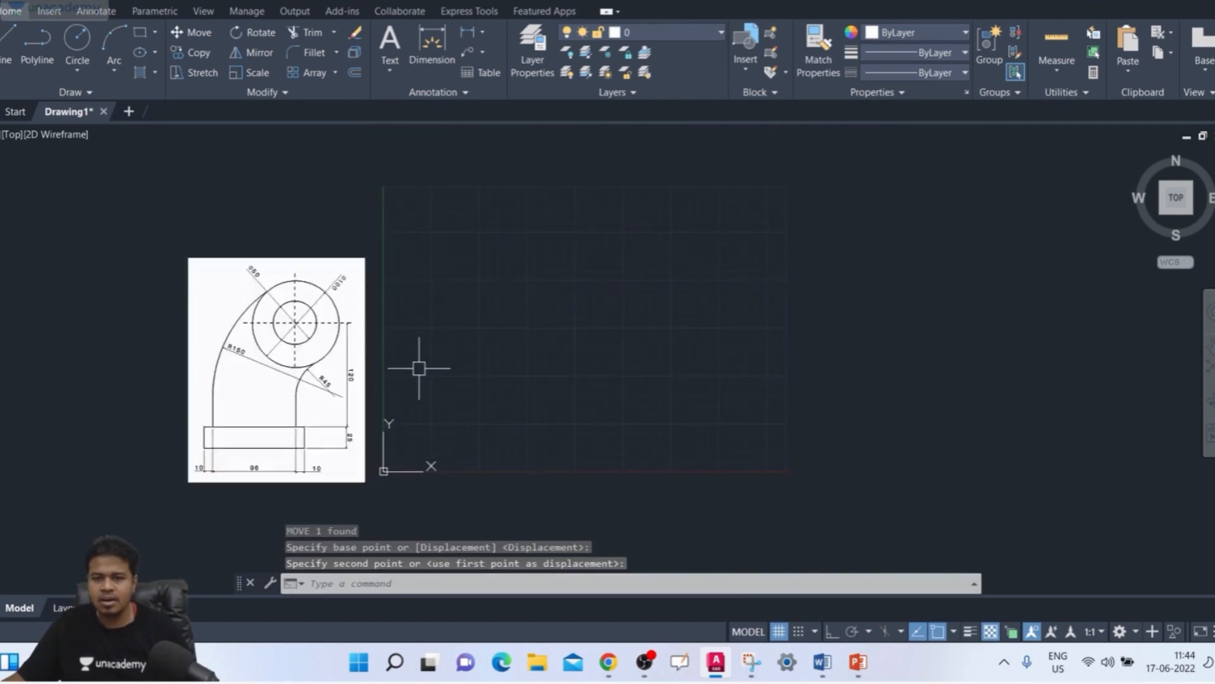
pyautogui.scroll(2, 405, 360)
pyautogui.press('Escape')
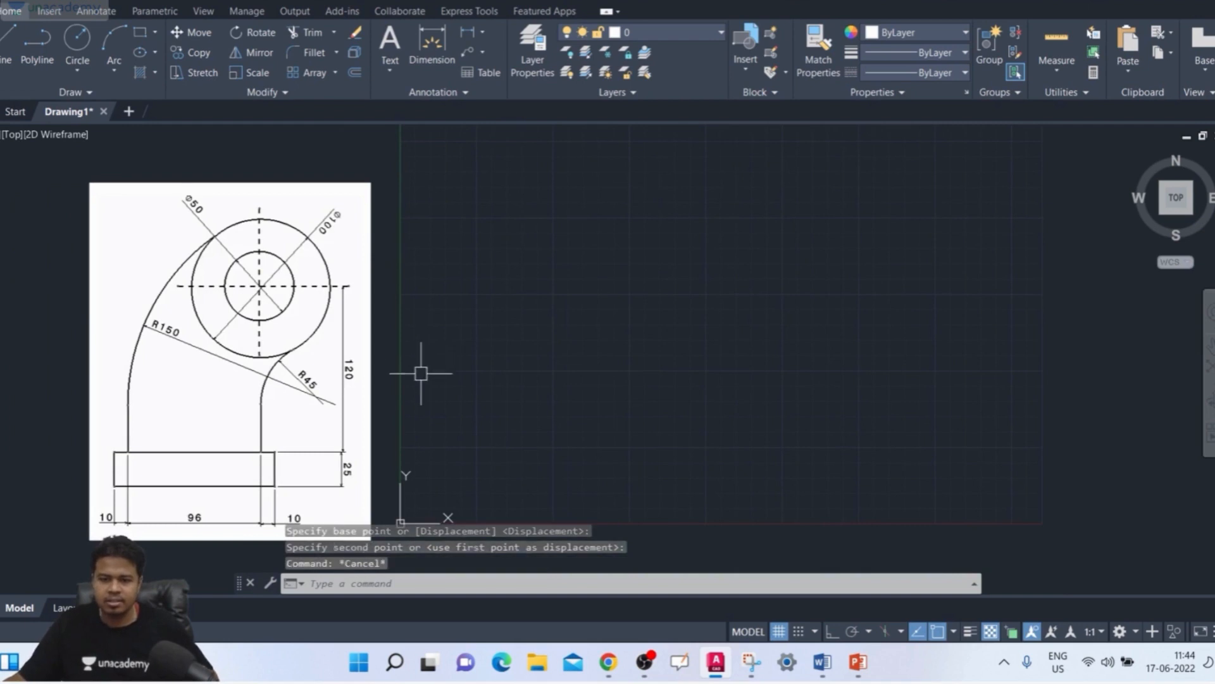
# Step: Draw a circle of diameter 100 in the upper part of the grid area, right of the reference picture
pyautogui.moveTo(524, 410); pyautogui.dragTo(500, 361, button='middle')
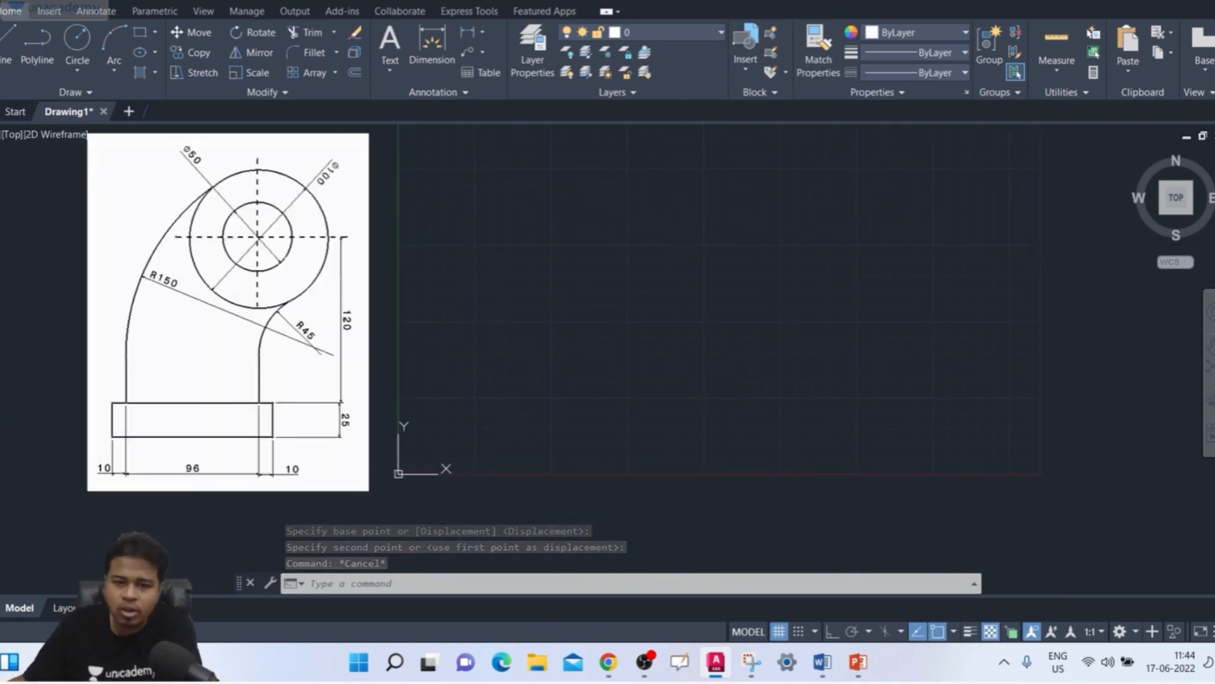
pyautogui.moveTo(72, 396); pyautogui.dragTo(76, 415, button='middle')
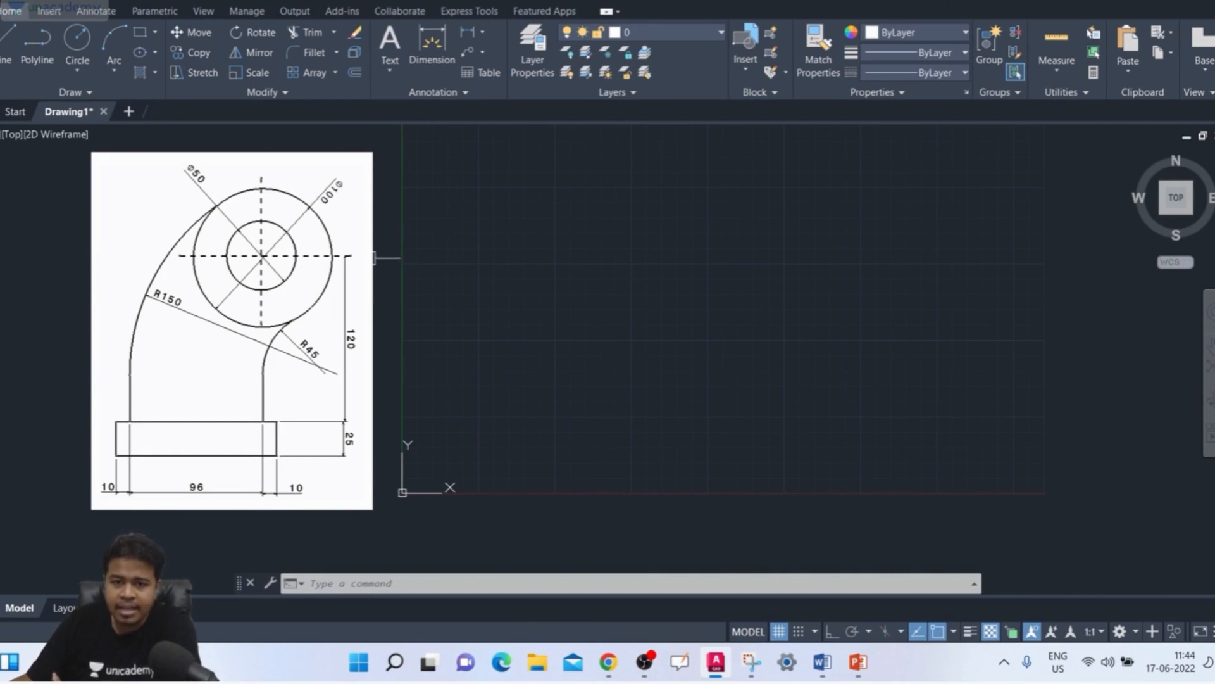
pyautogui.scroll(-2, 568, 296)
pyautogui.moveTo(567, 296); pyautogui.dragTo(428, 374, button='middle')
pyautogui.write('c')
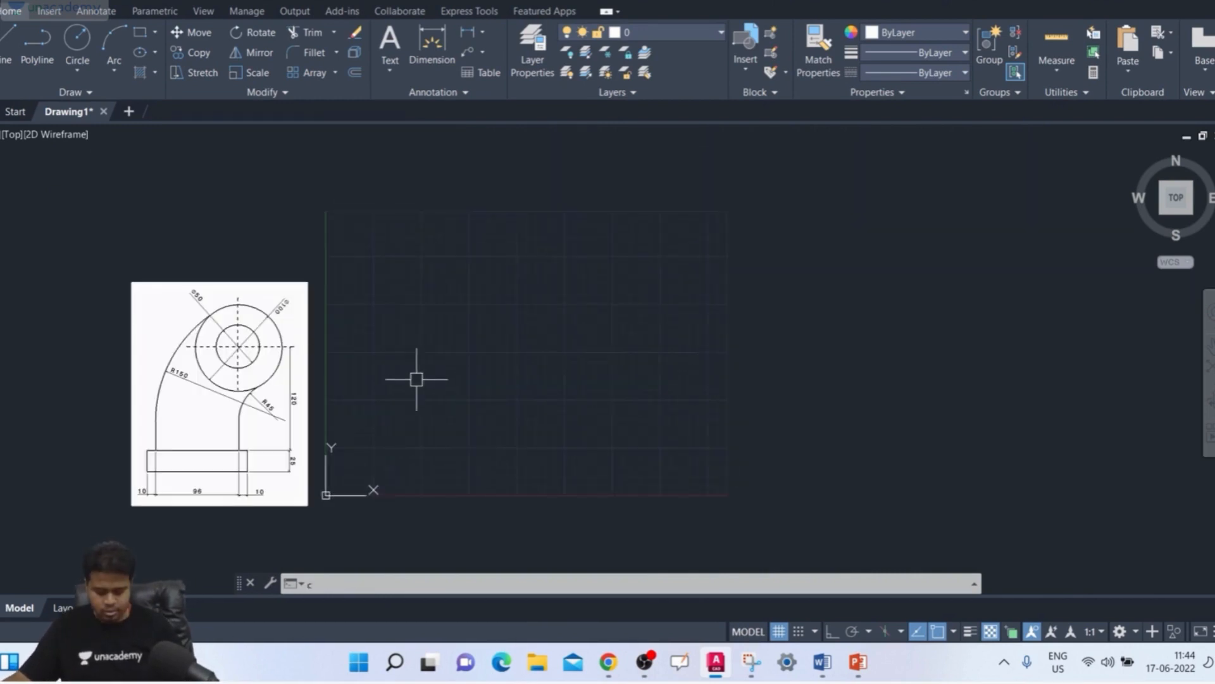
pyautogui.press('Return')
pyautogui.click(585, 287)
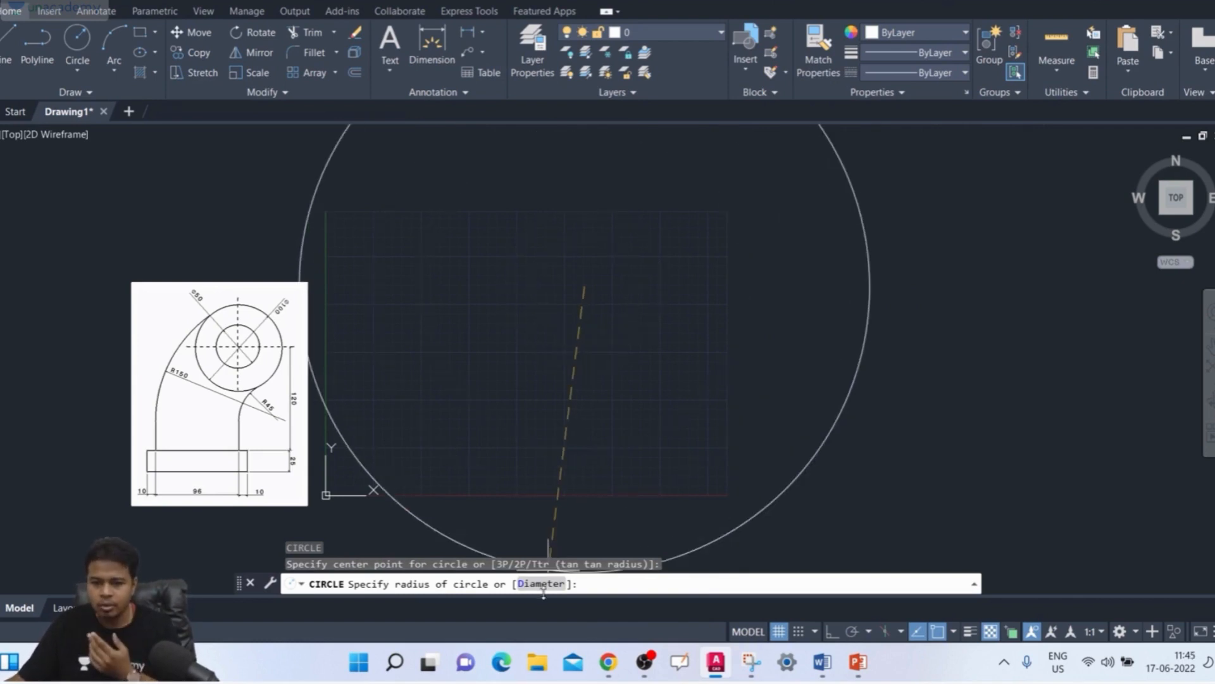
pyautogui.write('d')
pyautogui.press('Return')
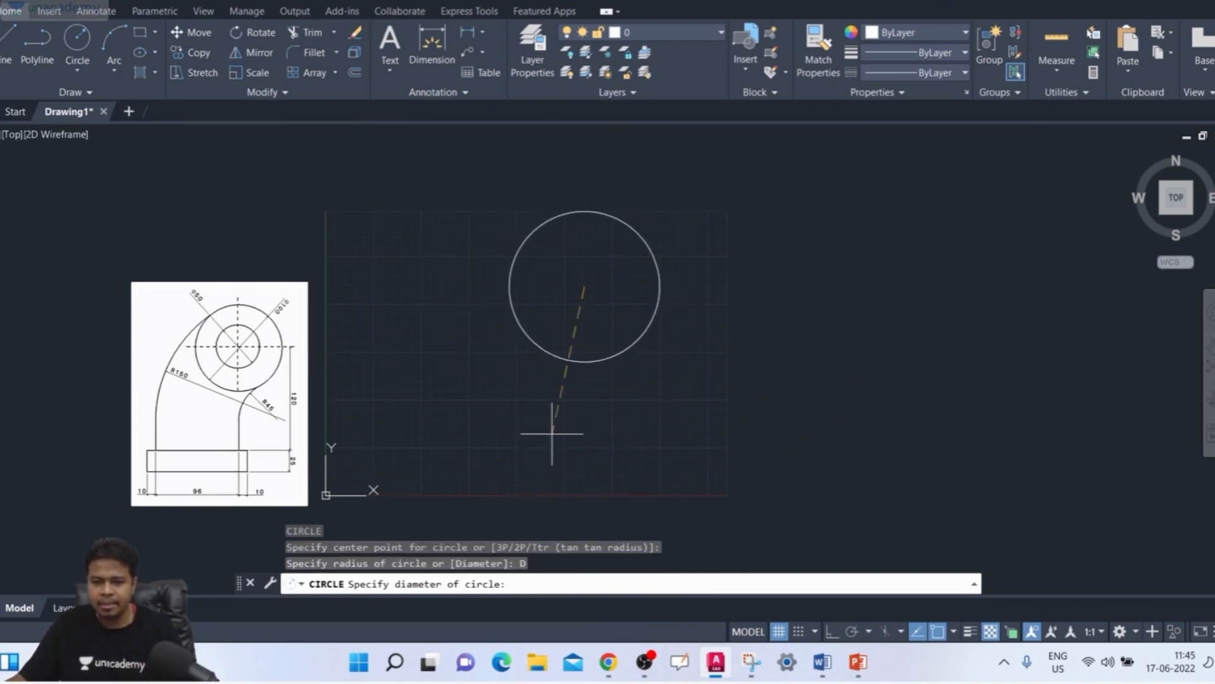
pyautogui.write('100')
pyautogui.press('Return')
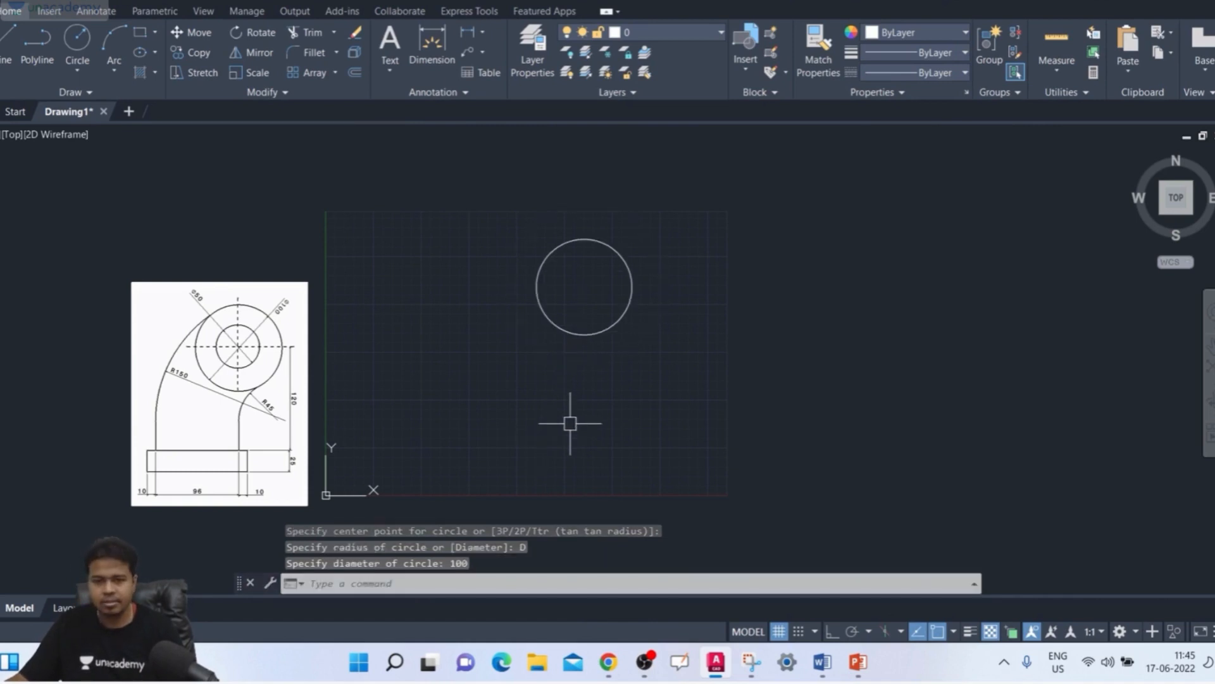
# Step: Draw a concentric circle of diameter 50 at the centre of the large circle
pyautogui.press('Return')
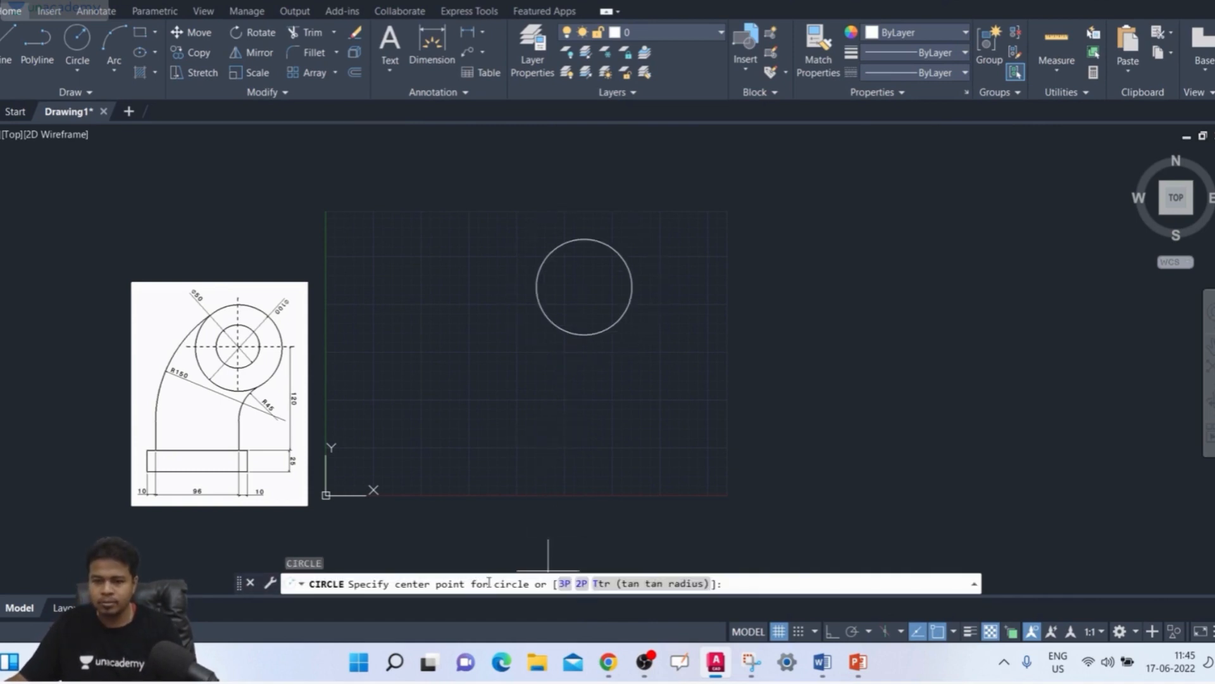
pyautogui.click(589, 293)
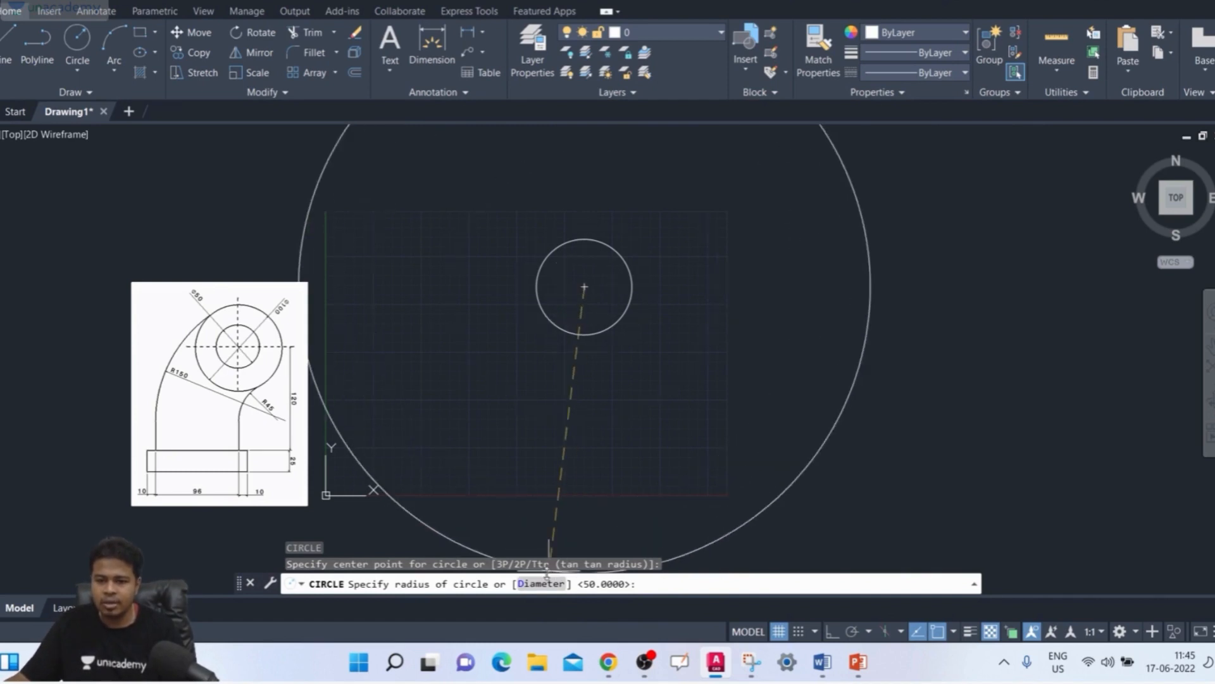
pyautogui.write('D')
pyautogui.press('Return')
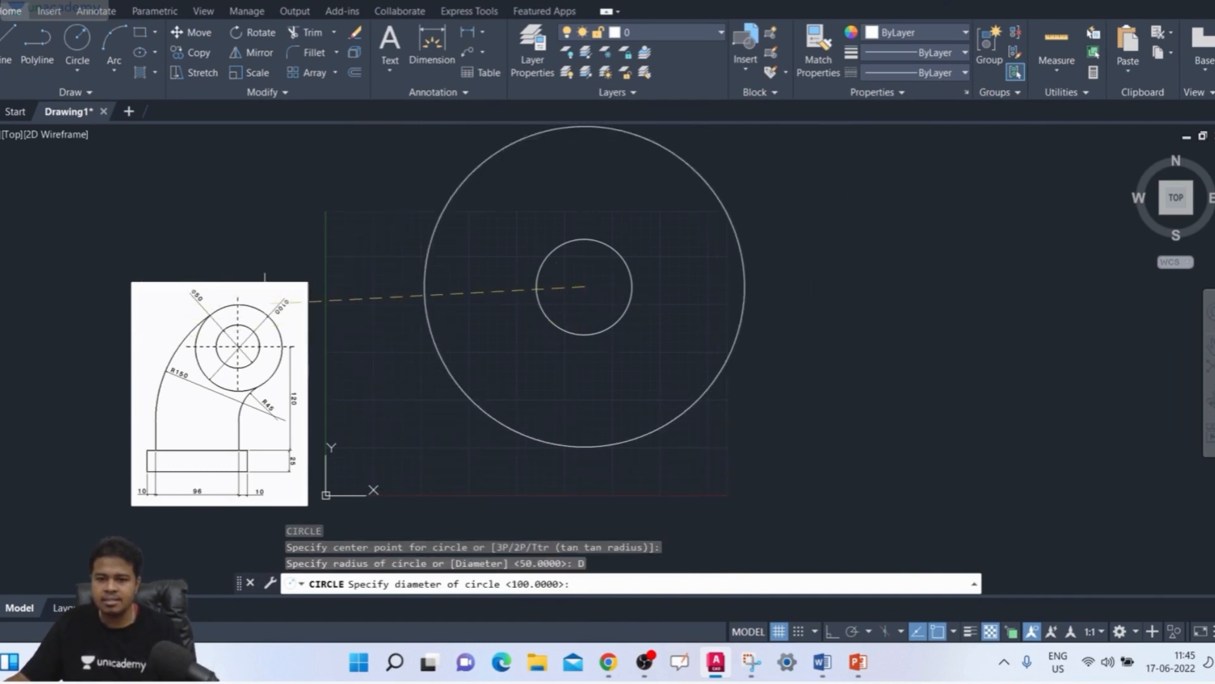
pyautogui.write('50')
pyautogui.press('Return')
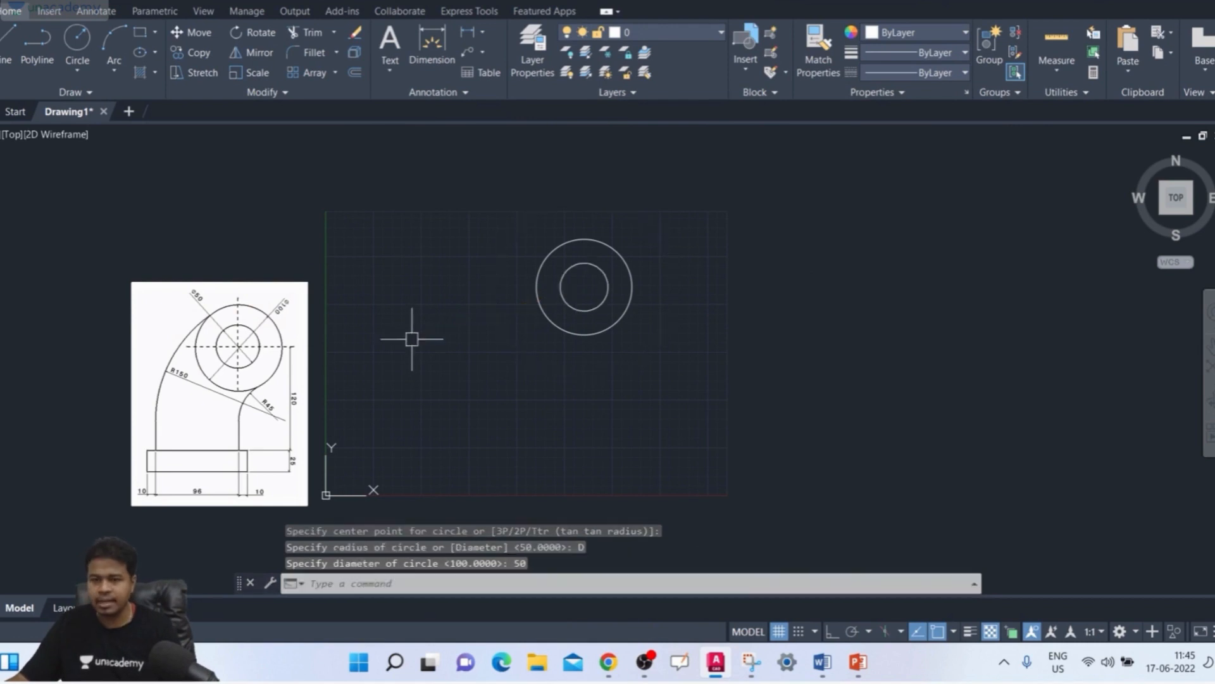
# Step: Draw a 116 by 25 rectangle for the base, below and to the left of the circles
pyautogui.scroll(3, 583, 258)
pyautogui.moveTo(583, 258); pyautogui.dragTo(656, 223, button='middle')
pyautogui.scroll(-2, 656, 224)
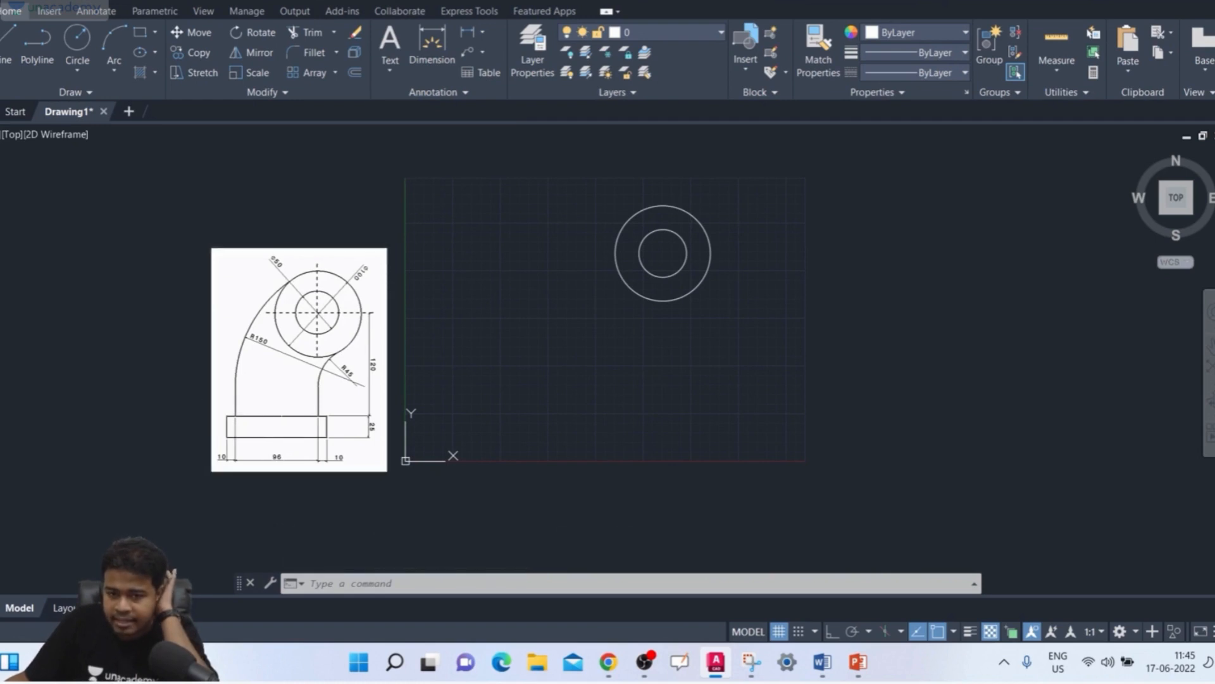
pyautogui.scroll(4, 272, 461)
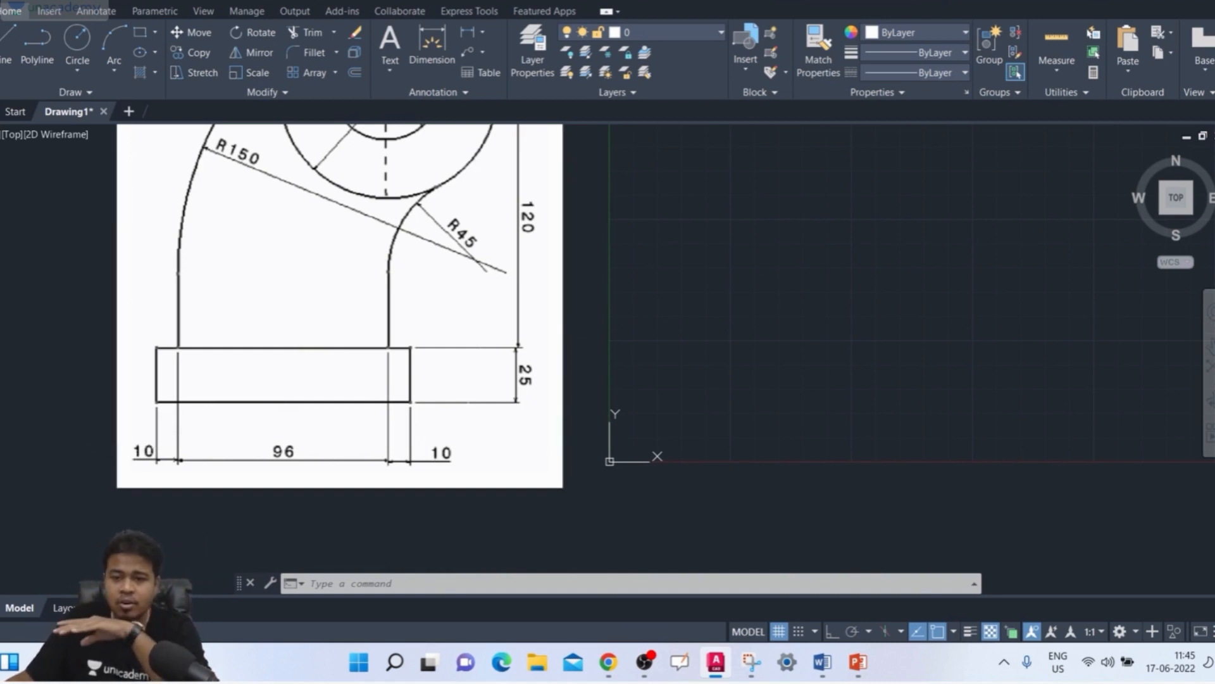
pyautogui.scroll(-5, 766, 377)
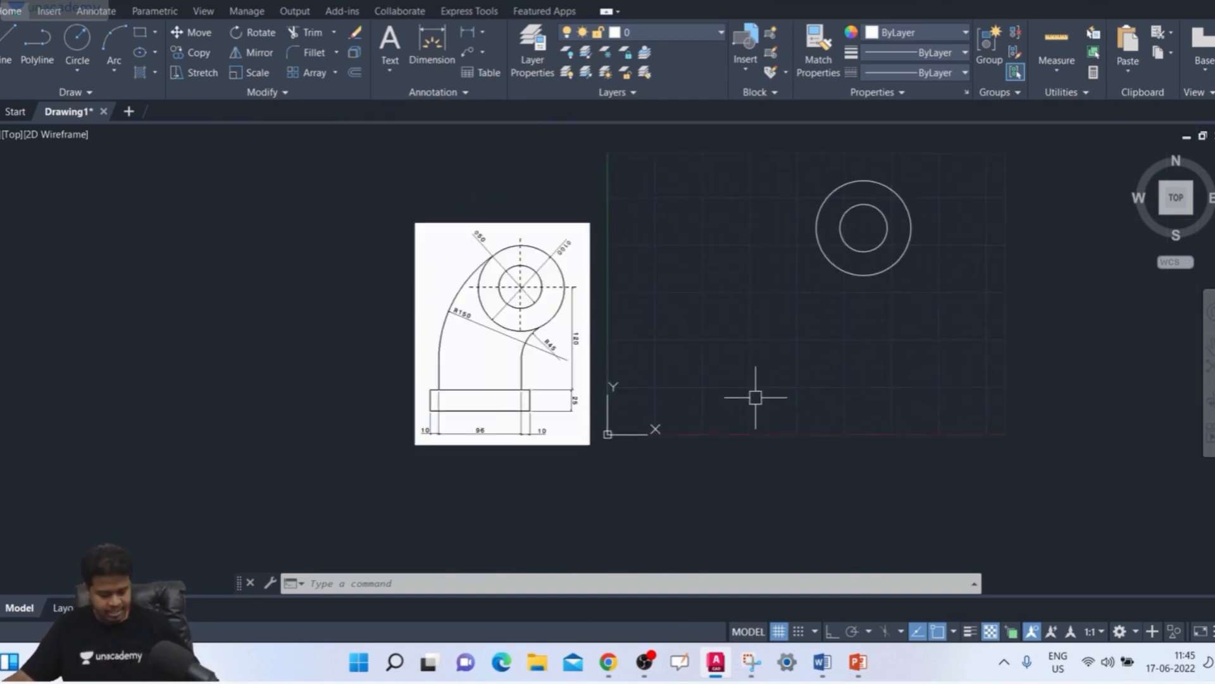
pyautogui.write('rec')
pyautogui.press('Return')
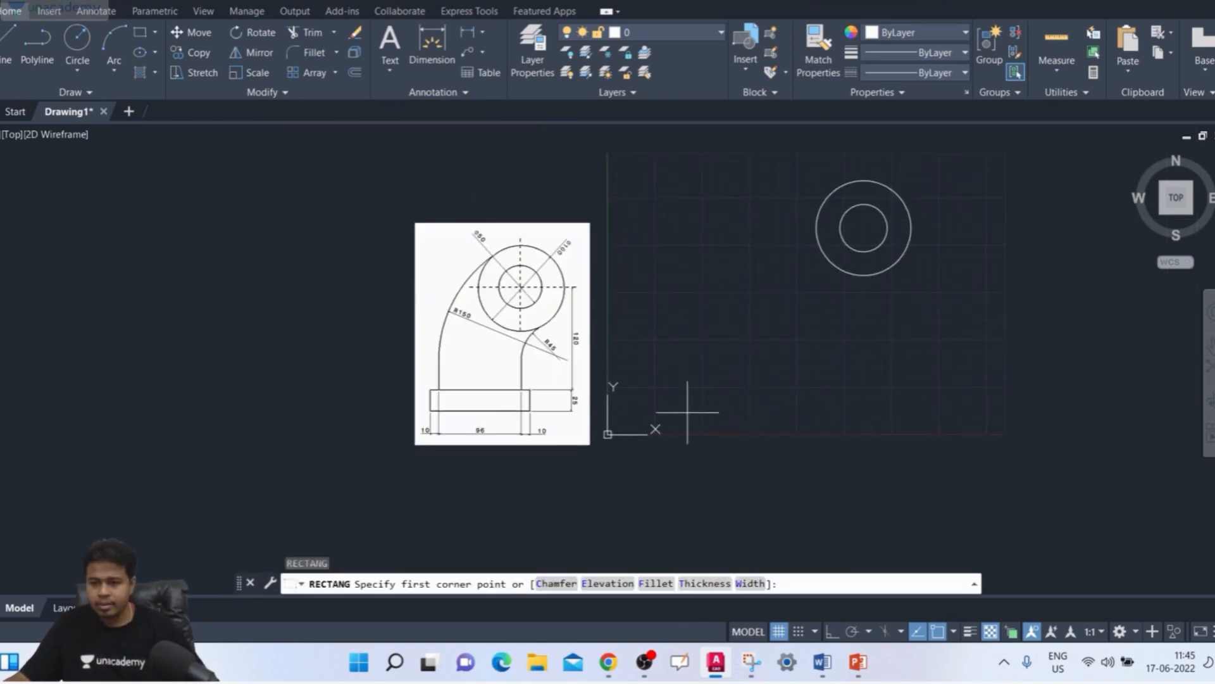
pyautogui.click(687, 412)
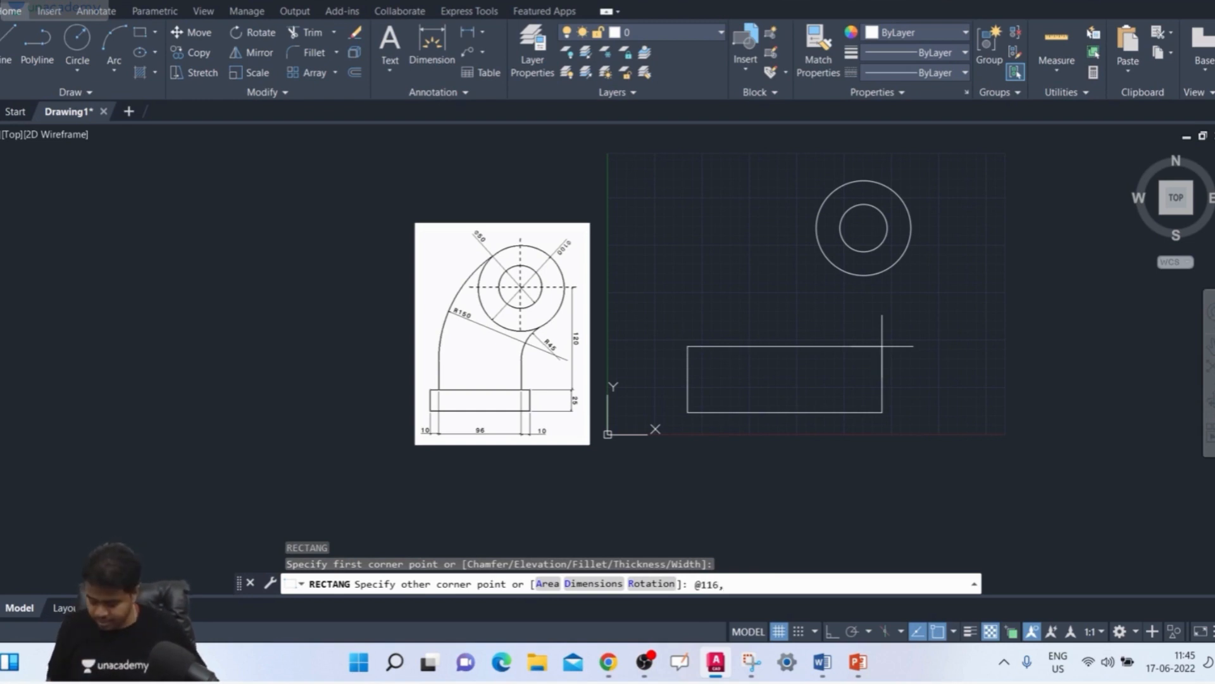
pyautogui.press('Return')
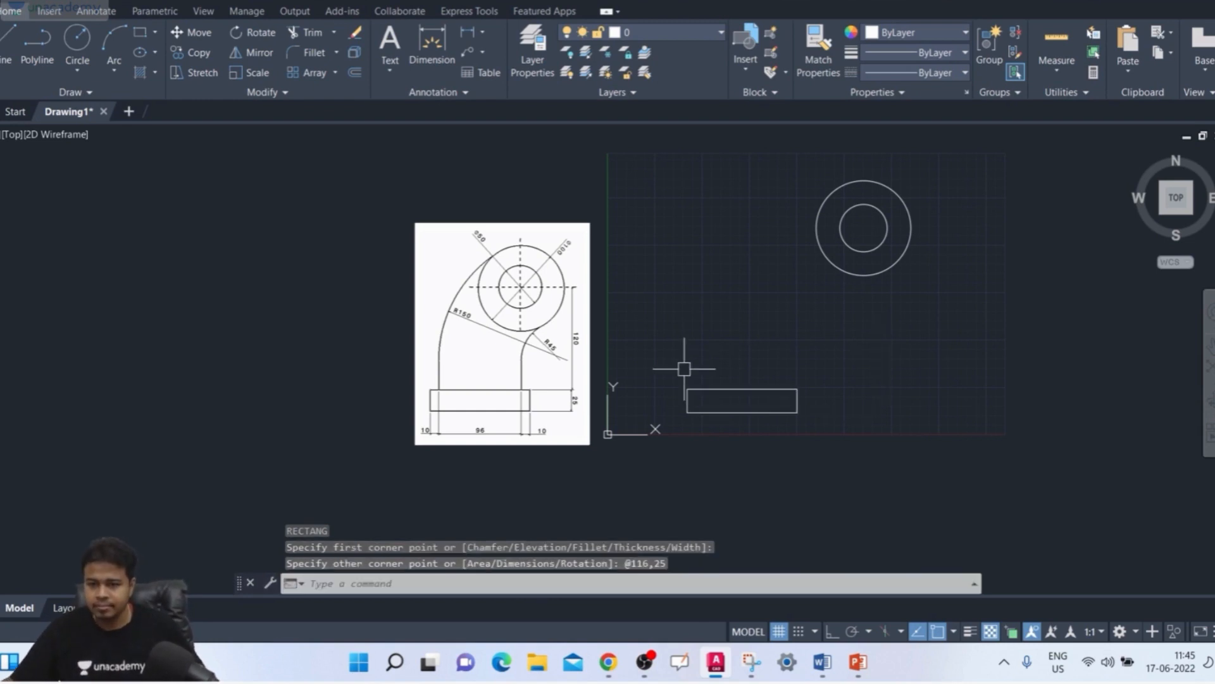
# Step: Draw a vertical line 145 long straight down from the circles' centre, with Ortho on
pyautogui.scroll(2, 690, 408)
pyautogui.moveTo(705, 408); pyautogui.dragTo(611, 454, button='middle')
pyautogui.moveTo(762, 384); pyautogui.dragTo(741, 386, button='middle')
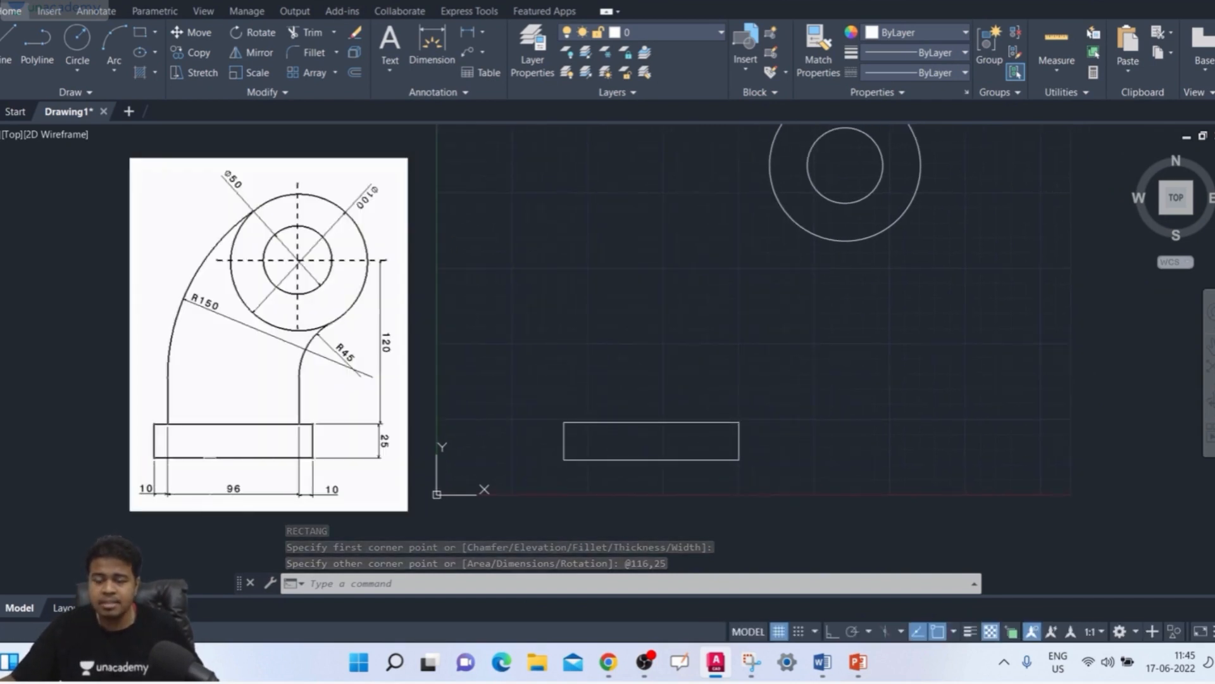
pyautogui.moveTo(819, 398); pyautogui.dragTo(787, 401, button='middle')
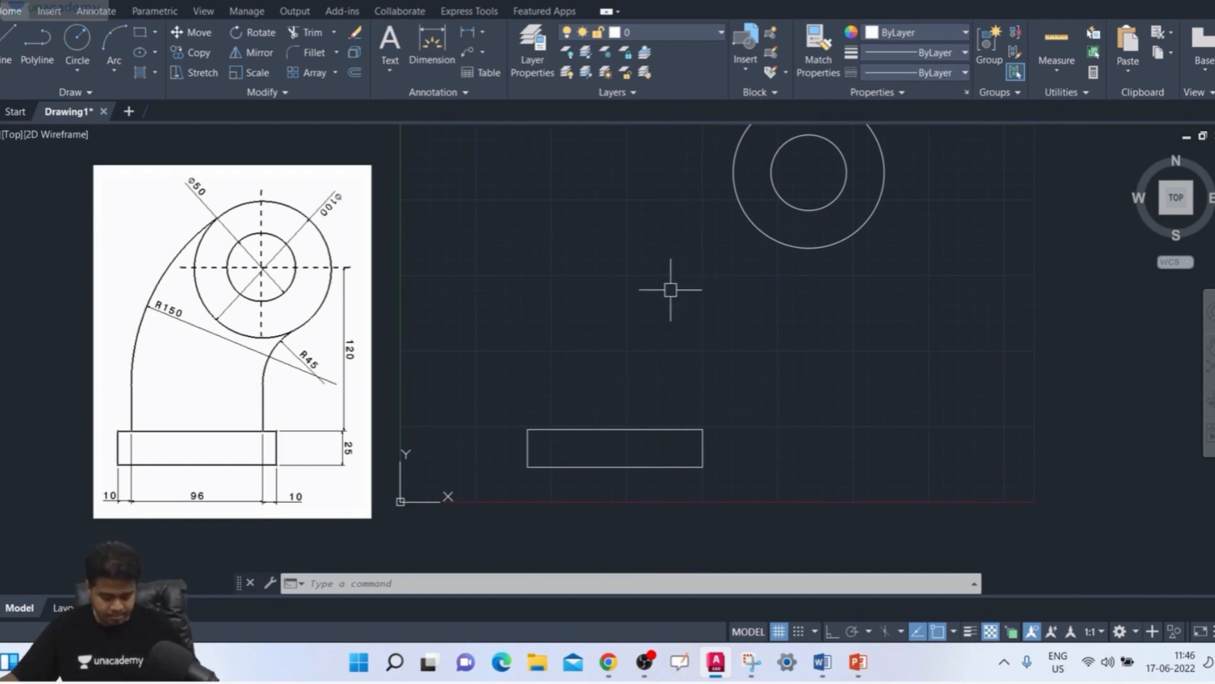
pyautogui.write('1')
pyautogui.press('Return')
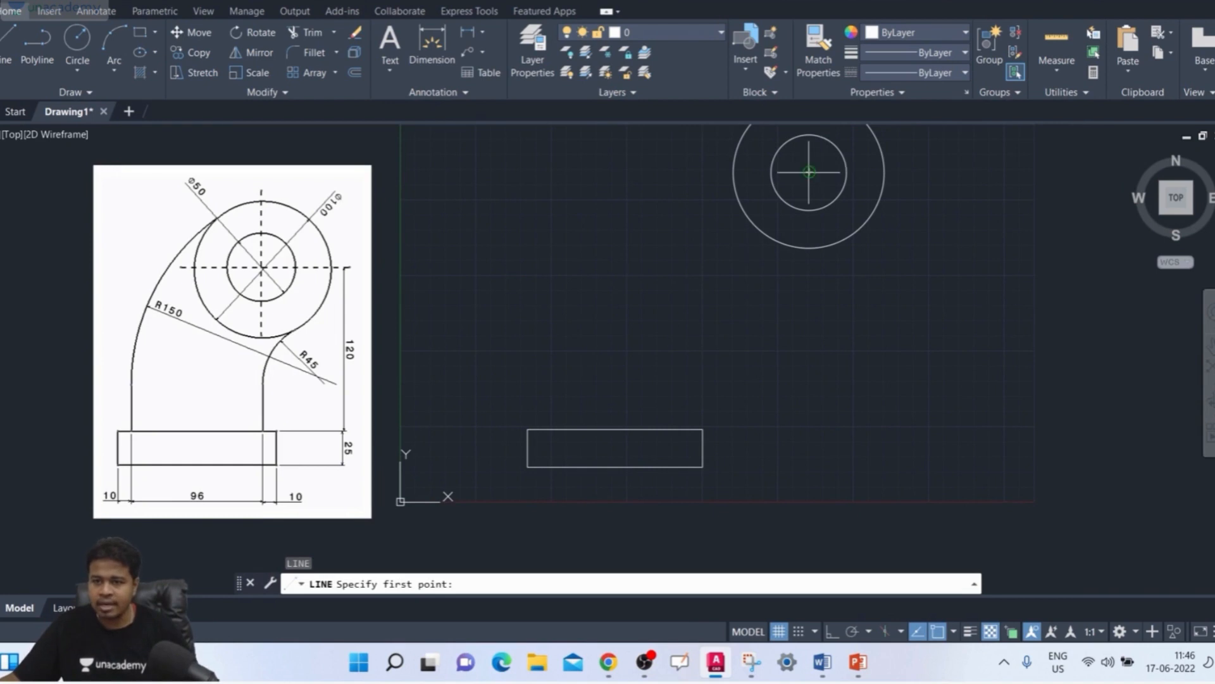
pyautogui.click(809, 172)
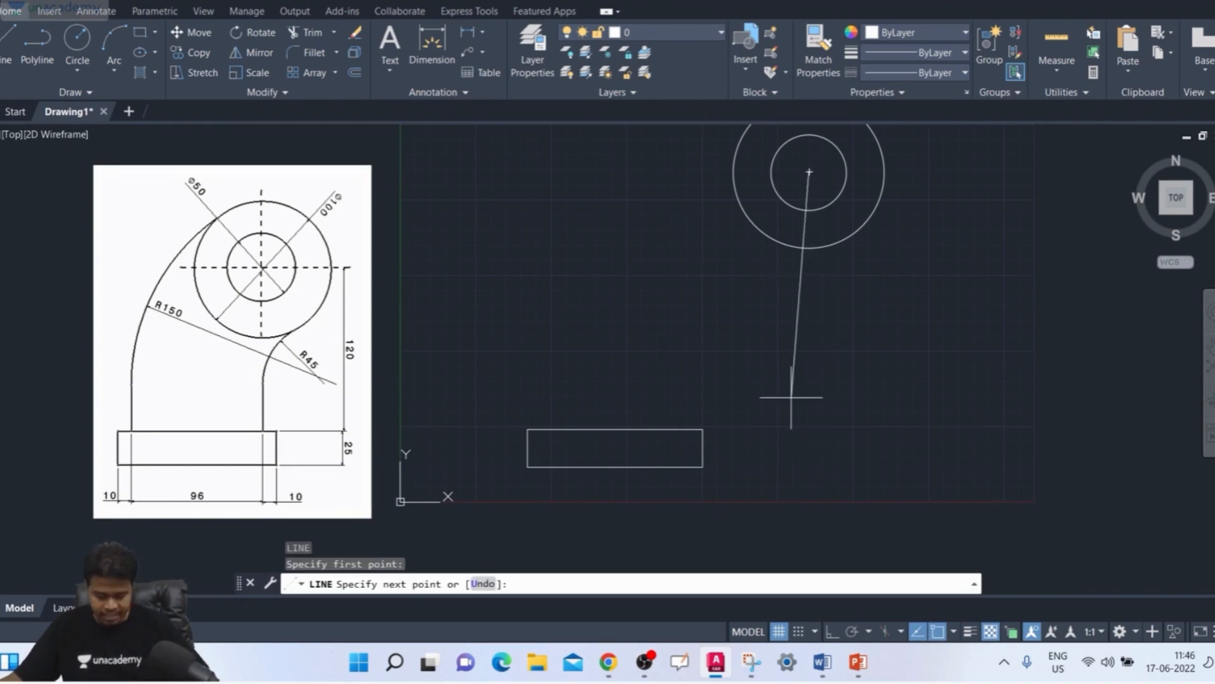
pyautogui.press('F8')
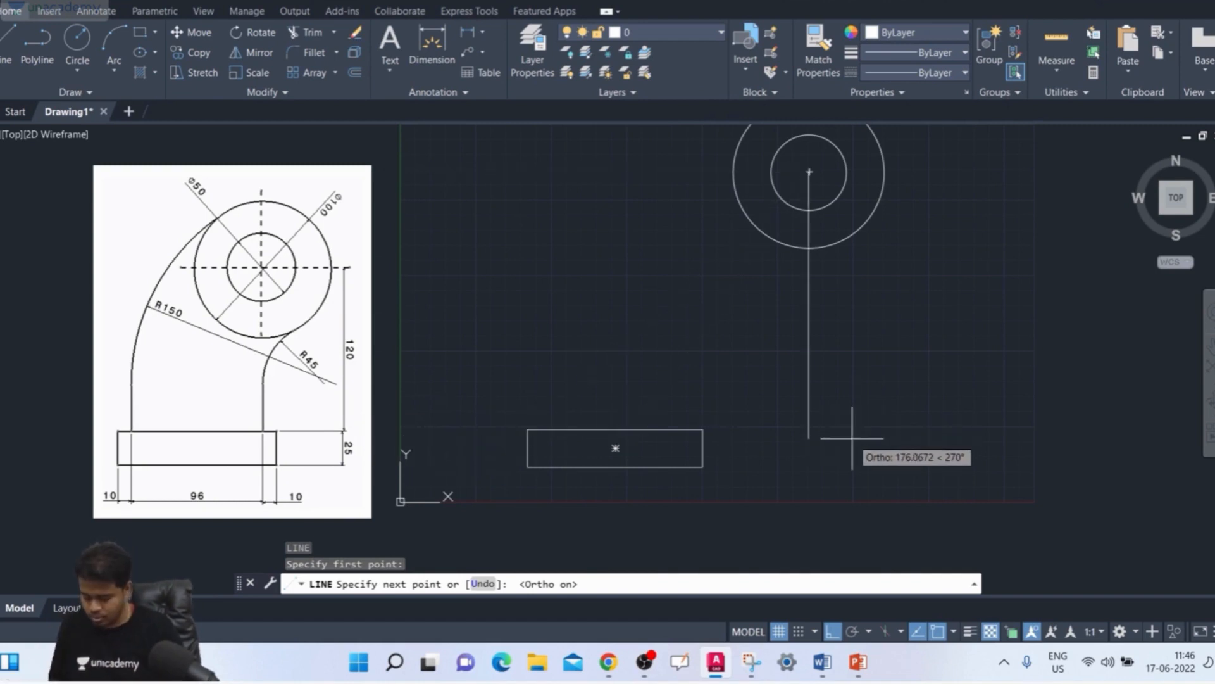
pyautogui.press('Return')
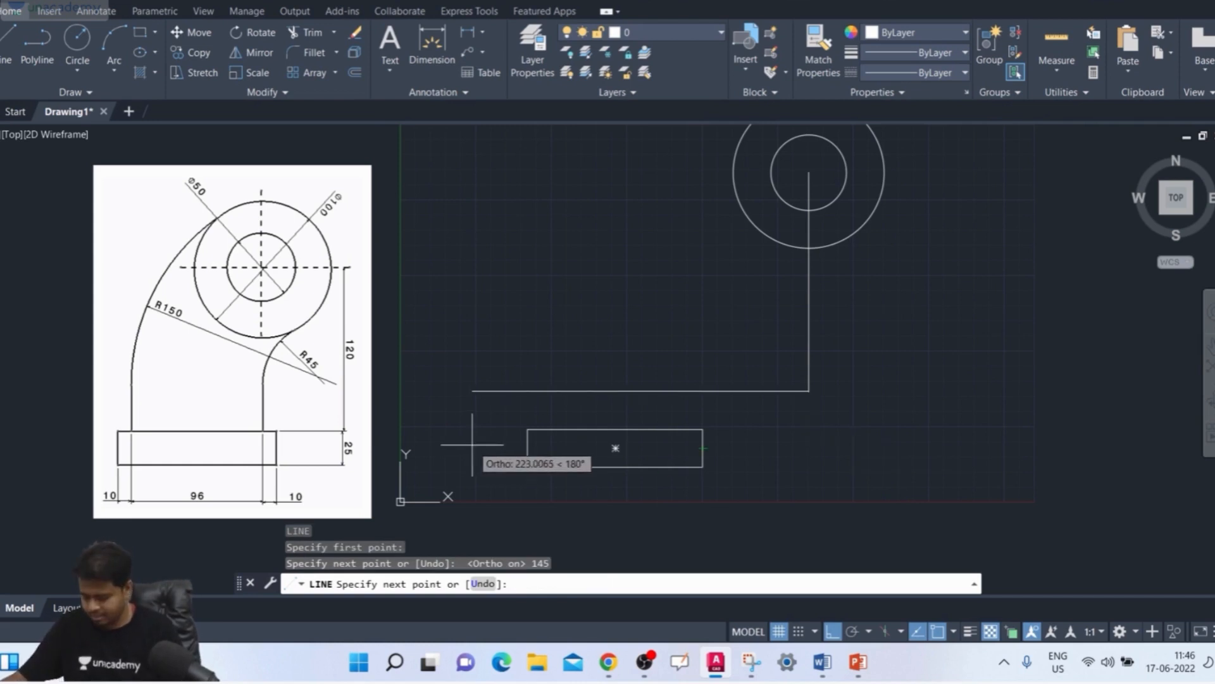
pyautogui.press('Return')
pyautogui.moveTo(781, 412); pyautogui.dragTo(756, 417, button='middle')
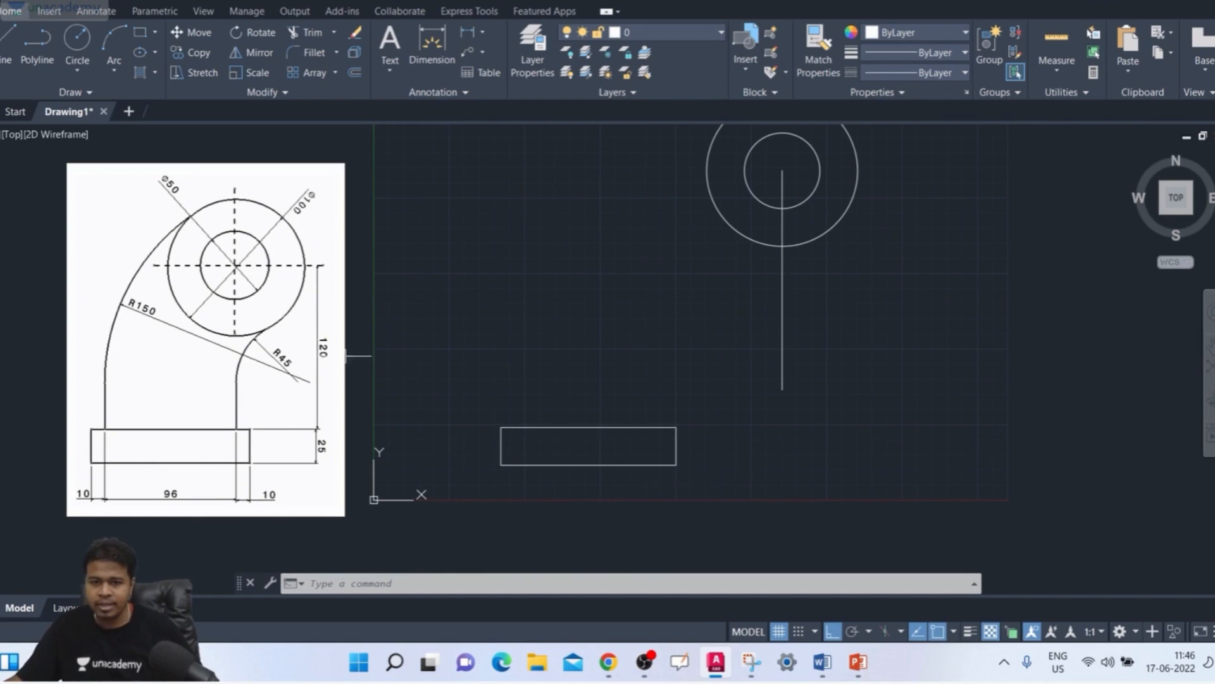
# Step: Draw a horizontal line 10 long to the left from the rectangle's upper-right corner, along its top edge
pyautogui.scroll(2, 656, 399)
pyautogui.moveTo(657, 399); pyautogui.dragTo(917, 379, button='middle')
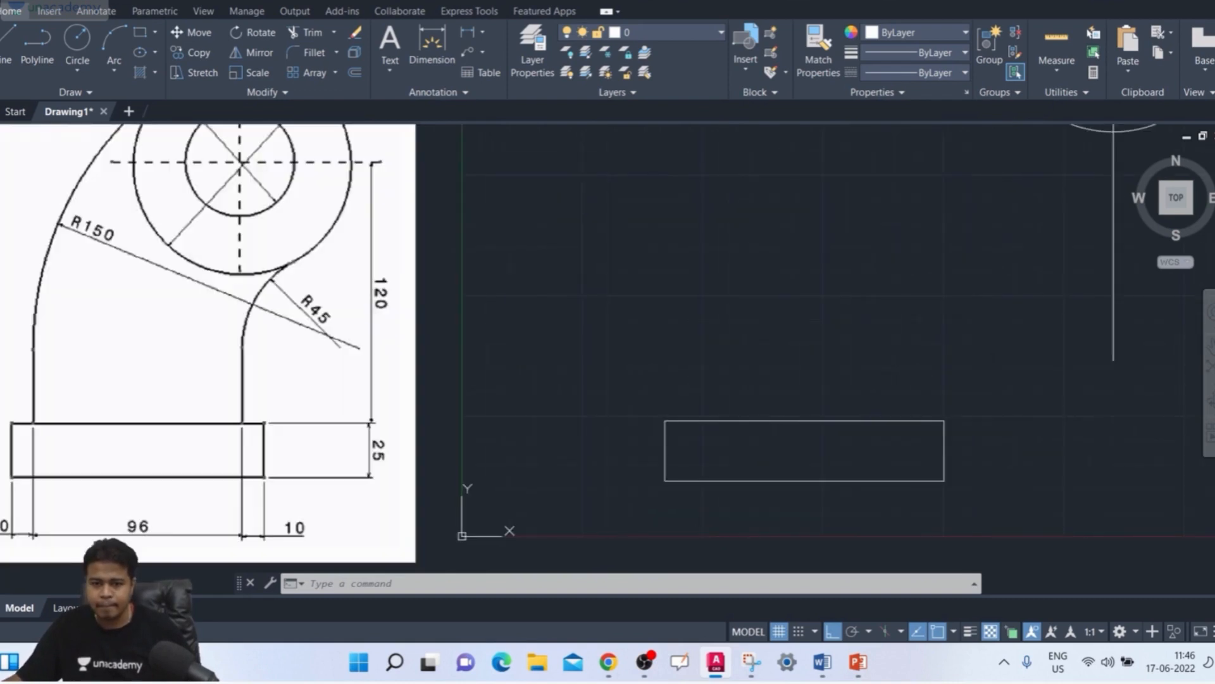
pyautogui.scroll(-2, 85, 446)
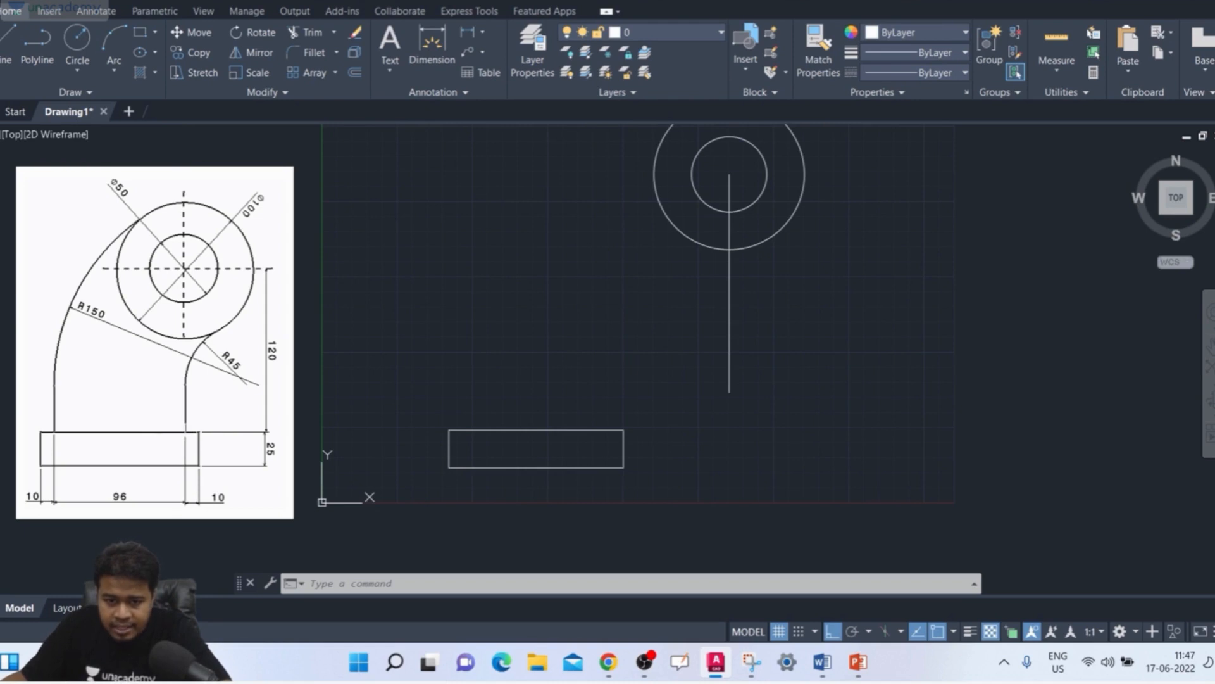
pyautogui.scroll(4, 640, 467)
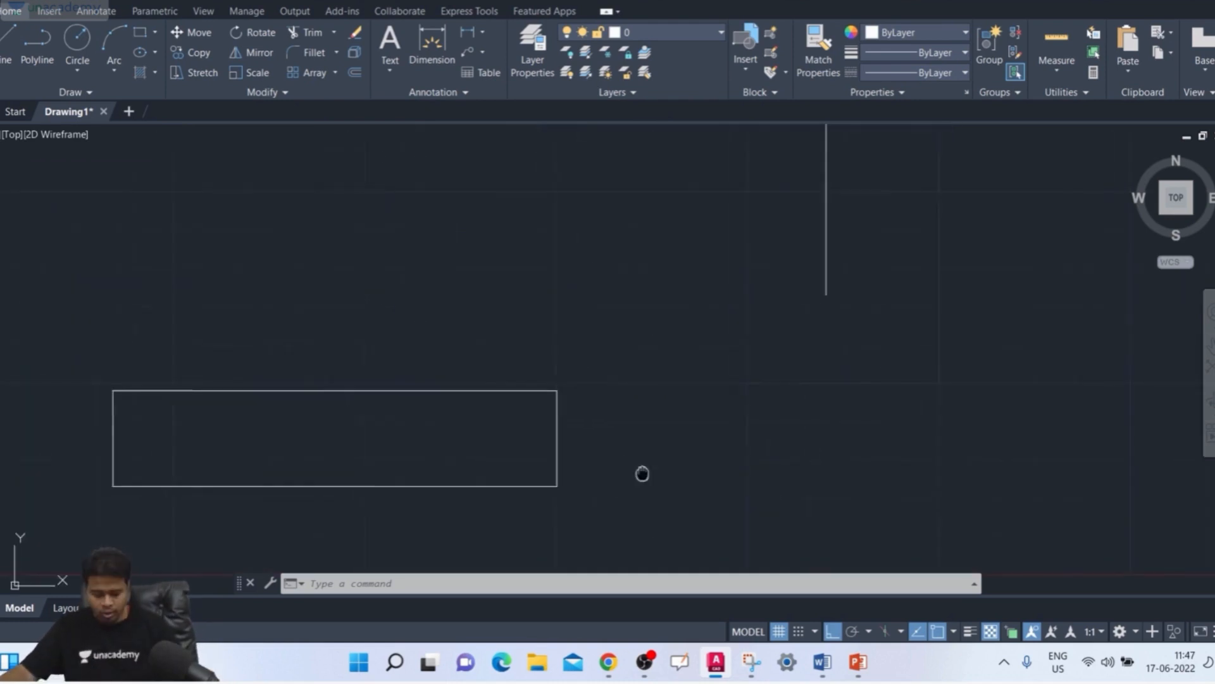
pyautogui.write('l')
pyautogui.press('Return')
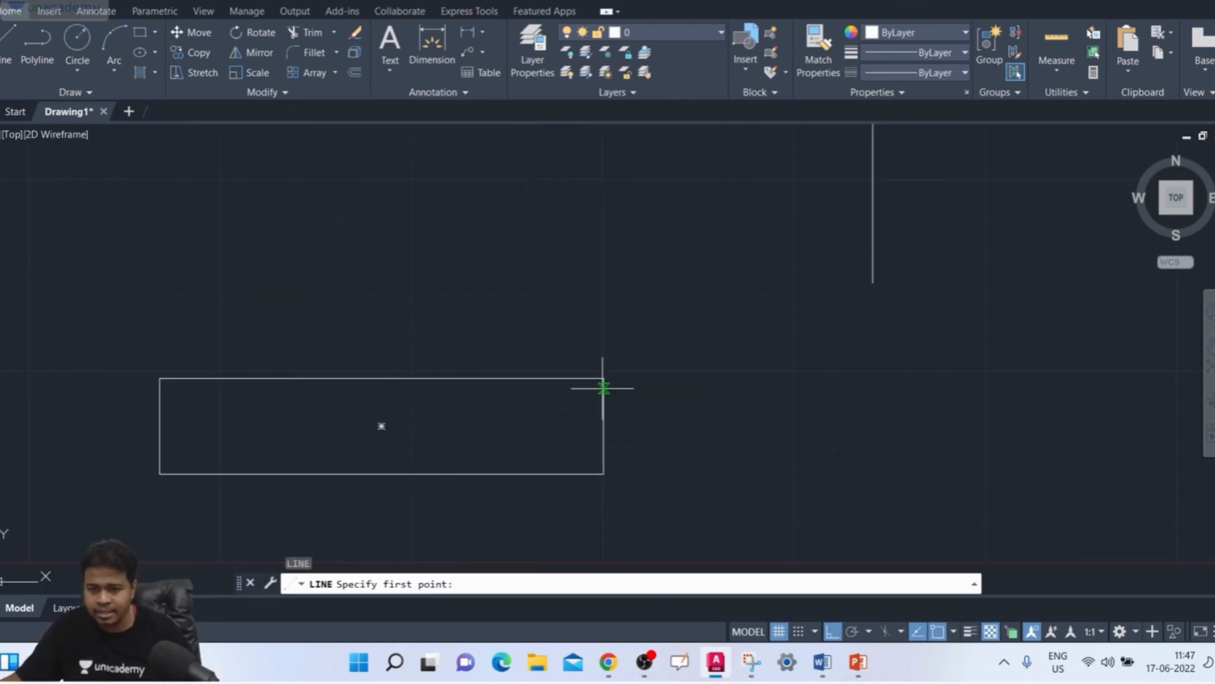
pyautogui.click(604, 378)
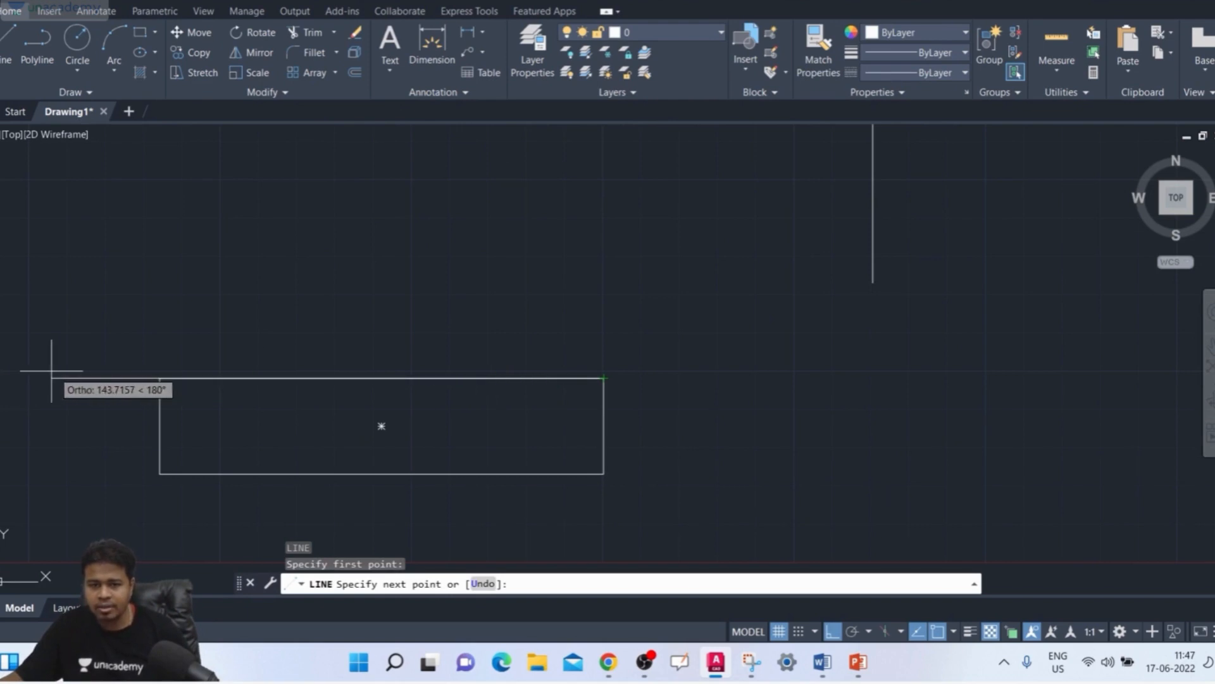
pyautogui.press('Return')
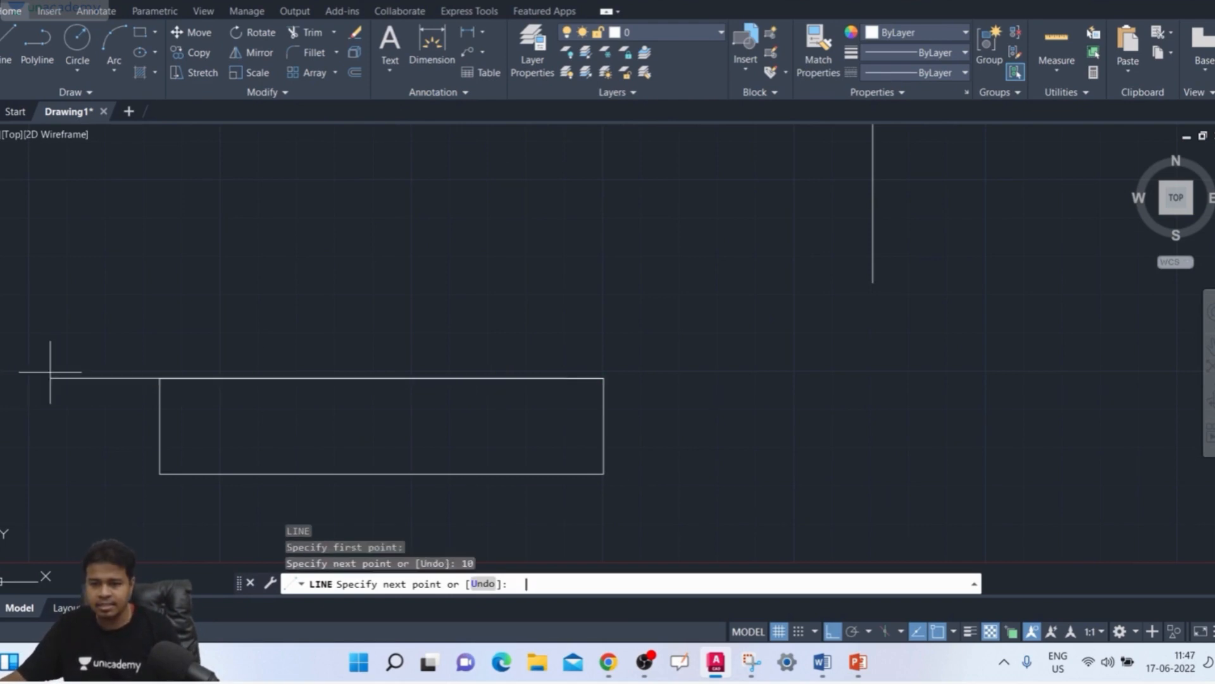
pyautogui.press('Return')
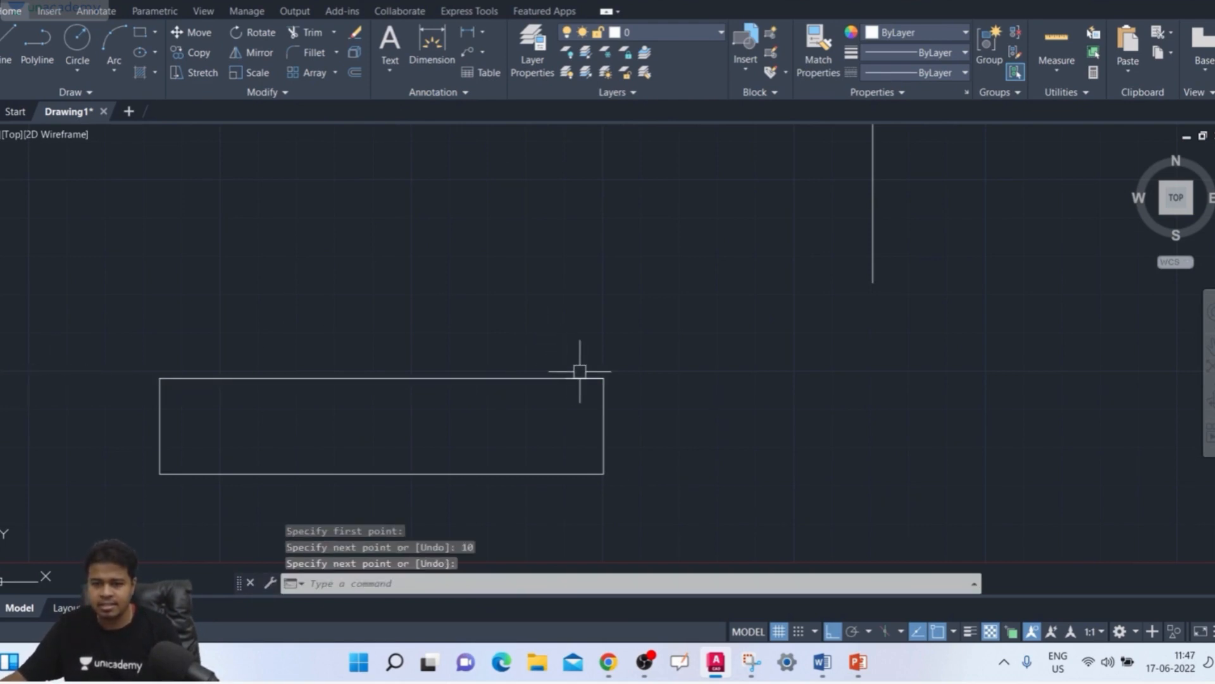
# Step: Move the rectangle and its short line so the short line's left end meets the vertical line's lower end
pyautogui.scroll(2, 581, 372)
pyautogui.scroll(-5, 580, 372)
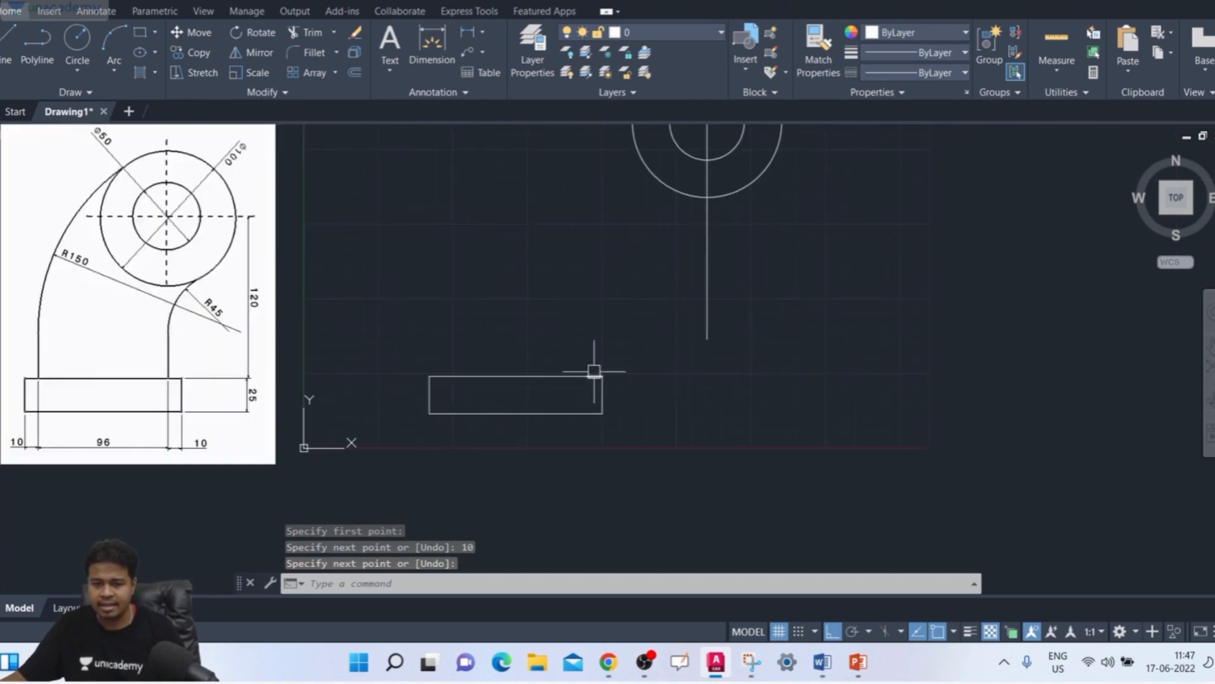
pyautogui.moveTo(637, 402); pyautogui.dragTo(653, 422, button='middle')
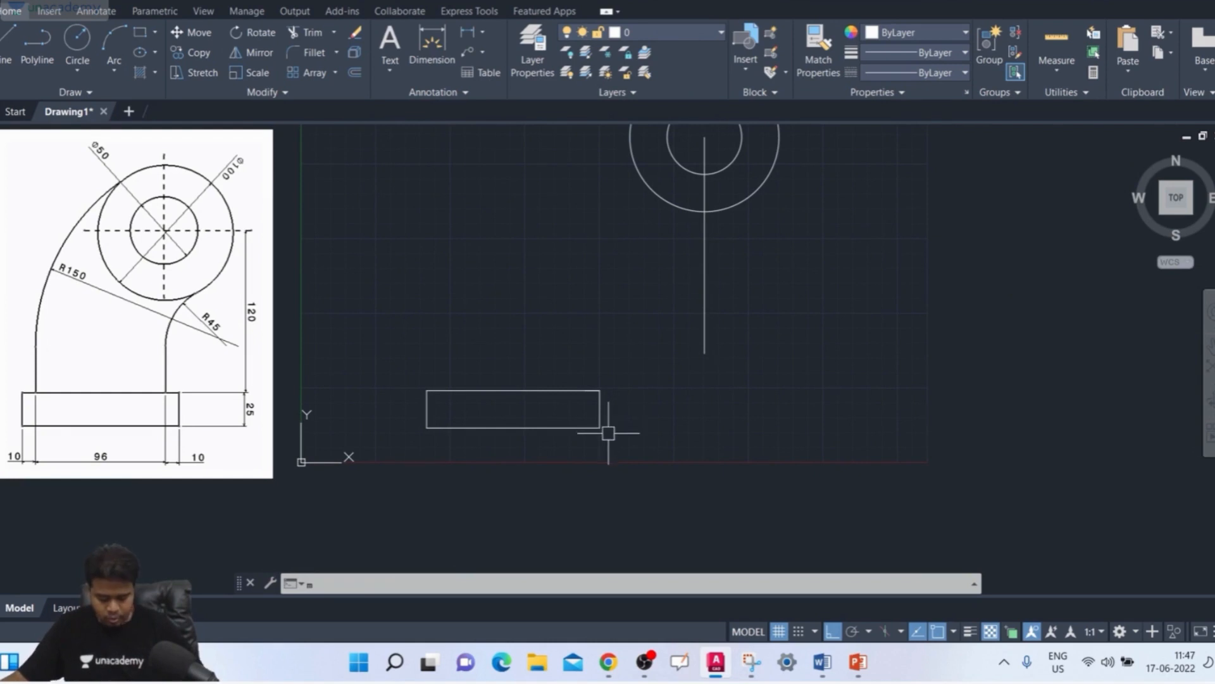
pyautogui.write('m')
pyautogui.press('space')
pyautogui.click(633, 353)
pyautogui.click(342, 514)
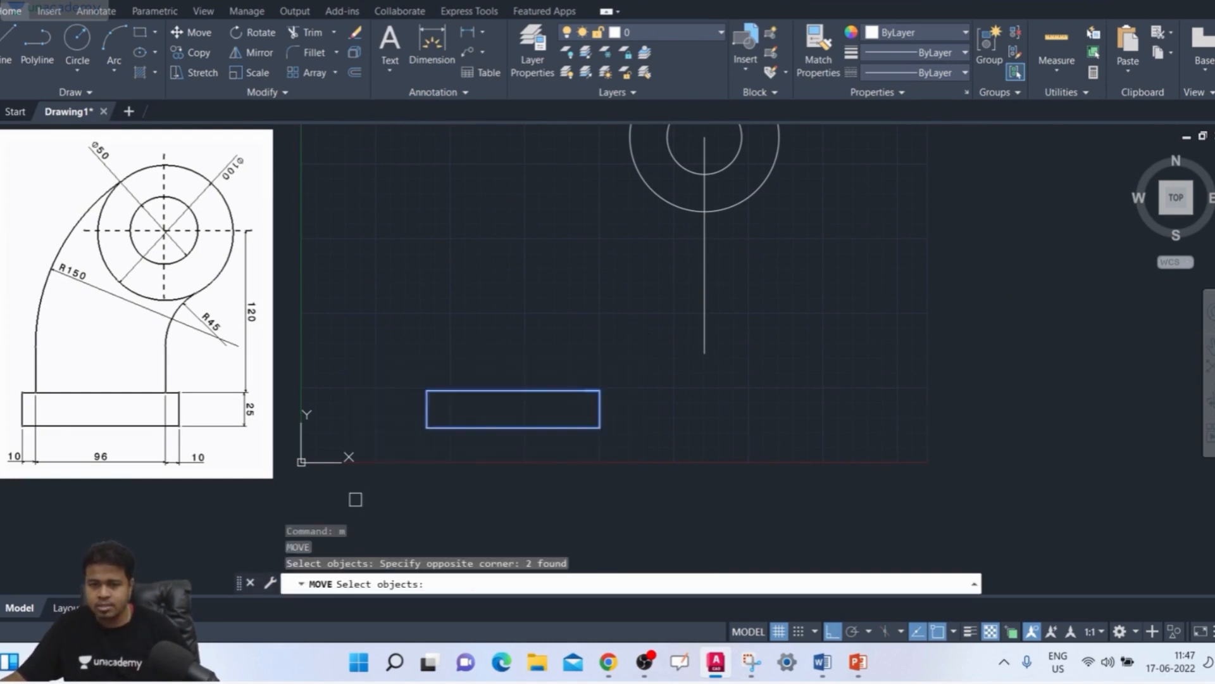
pyautogui.press('space')
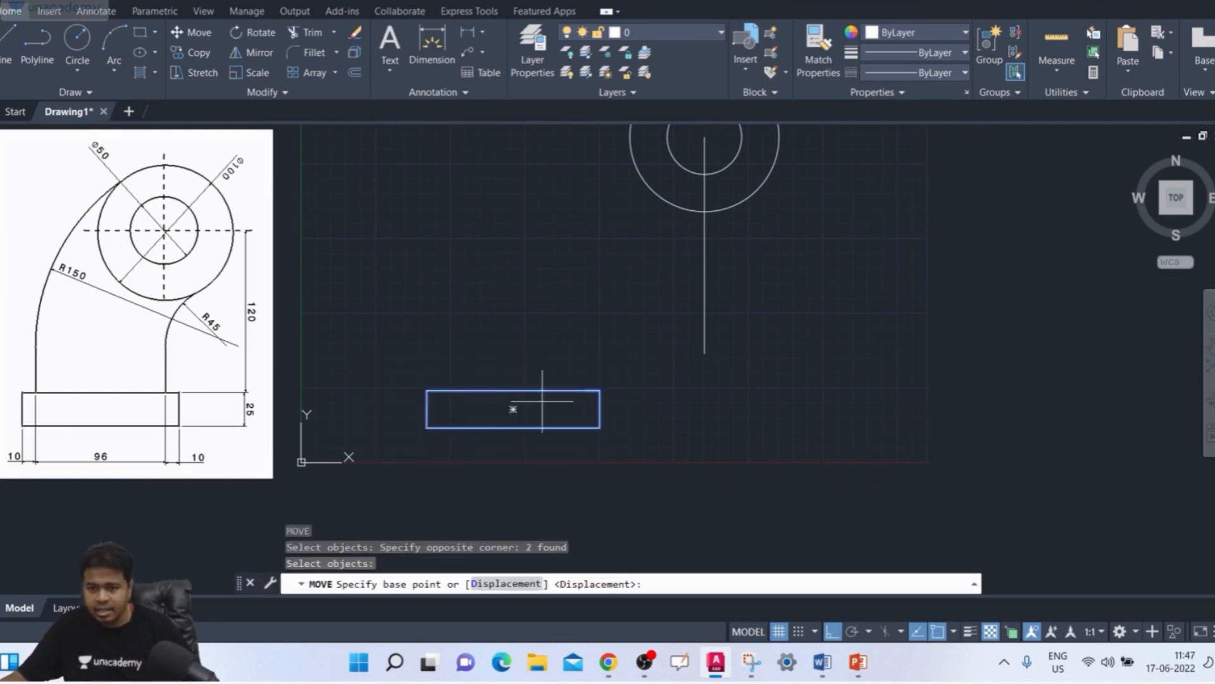
pyautogui.scroll(4, 578, 401)
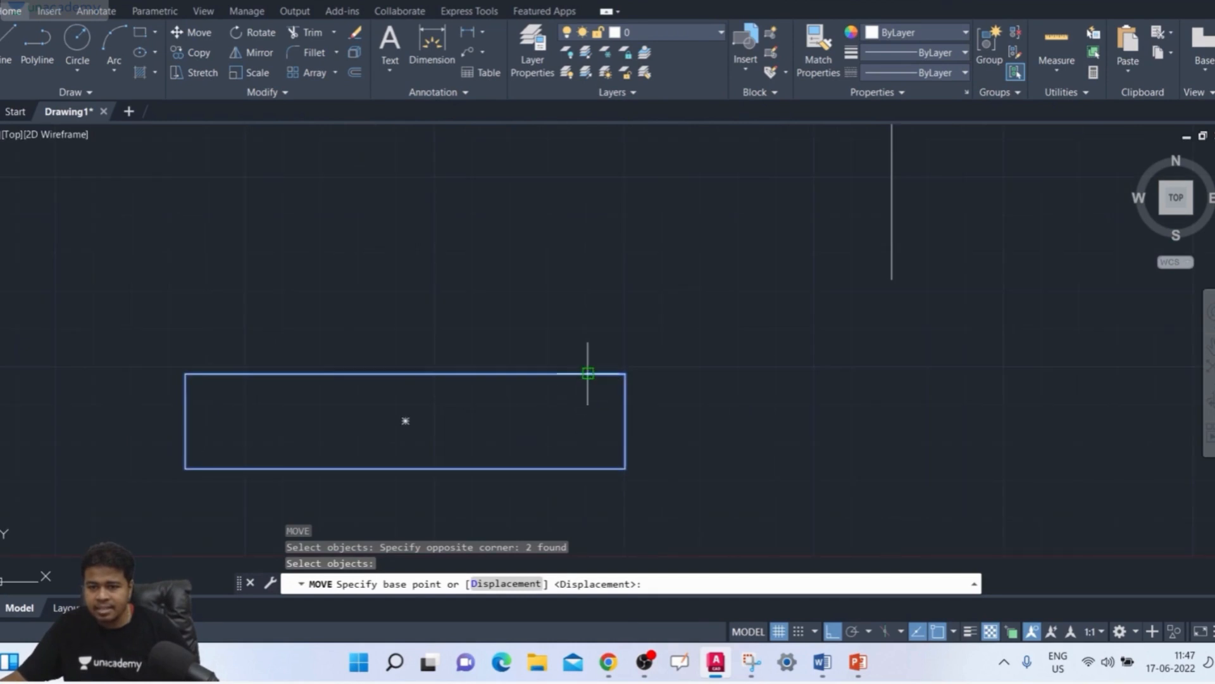
pyautogui.click(588, 374)
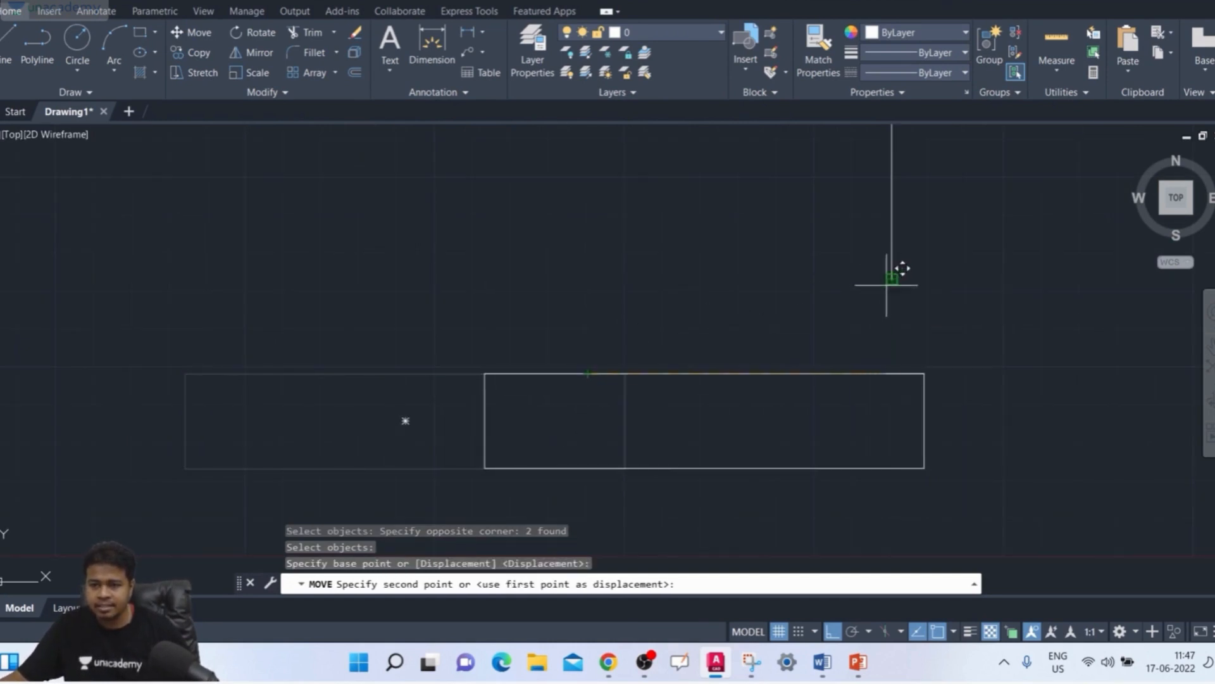
pyautogui.click(892, 279)
pyautogui.scroll(-4, 890, 339)
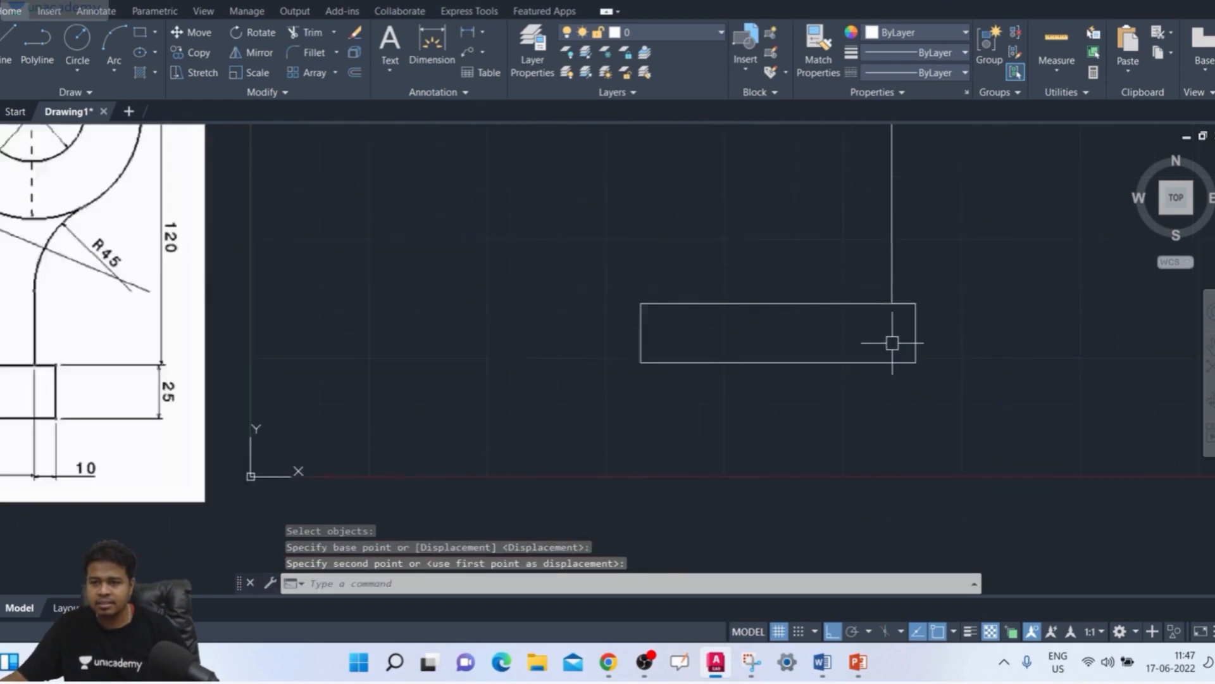
# Step: Measure the vertical distance from the circles' centre to the bottom edge of the base rectangle
pyautogui.moveTo(894, 339); pyautogui.dragTo(773, 455, button='middle')
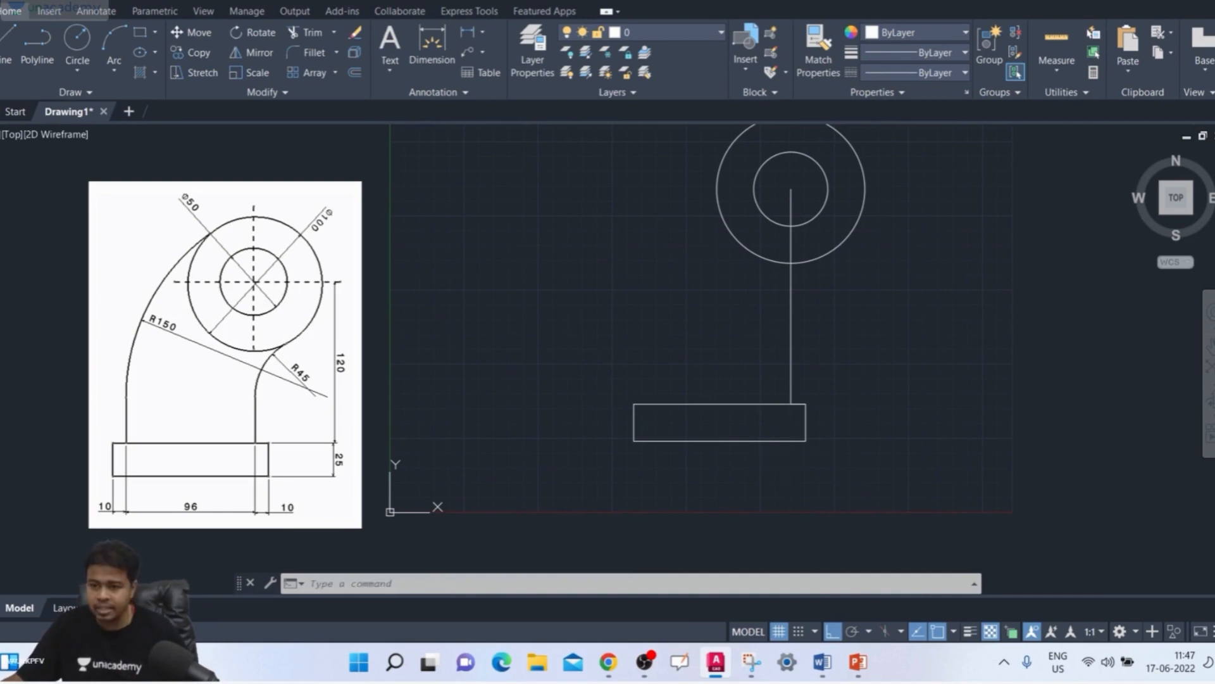
pyautogui.write('di')
pyautogui.press('Return')
pyautogui.click(791, 188)
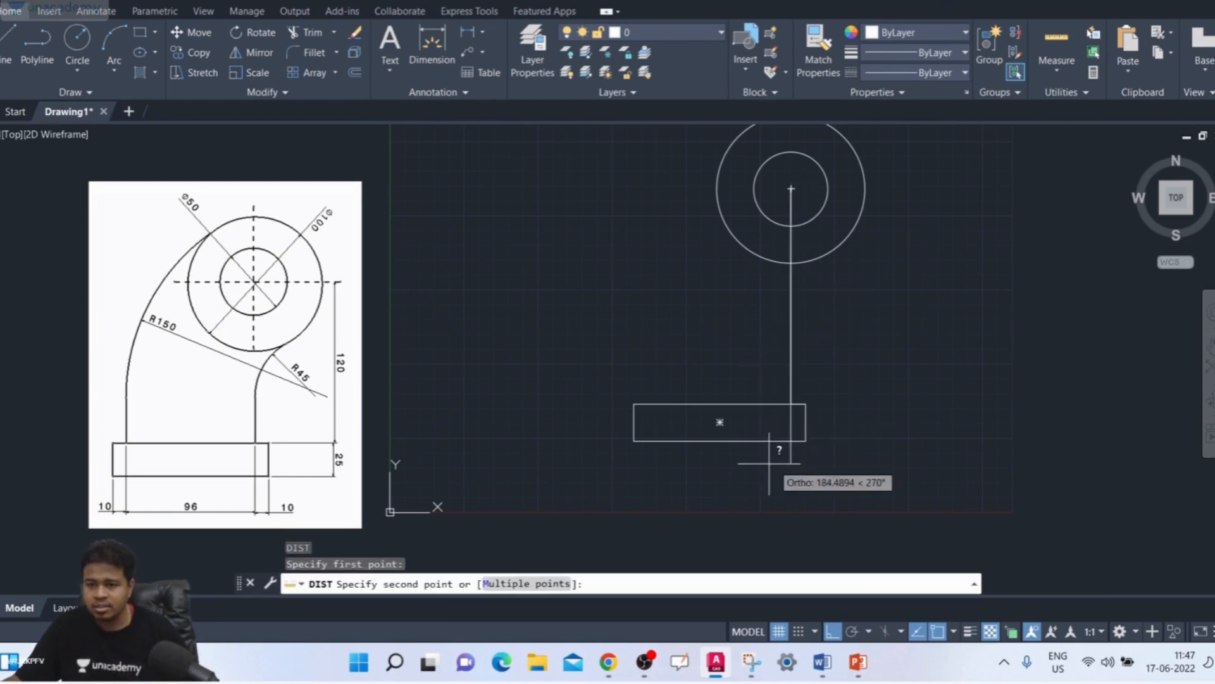
pyautogui.click(791, 418)
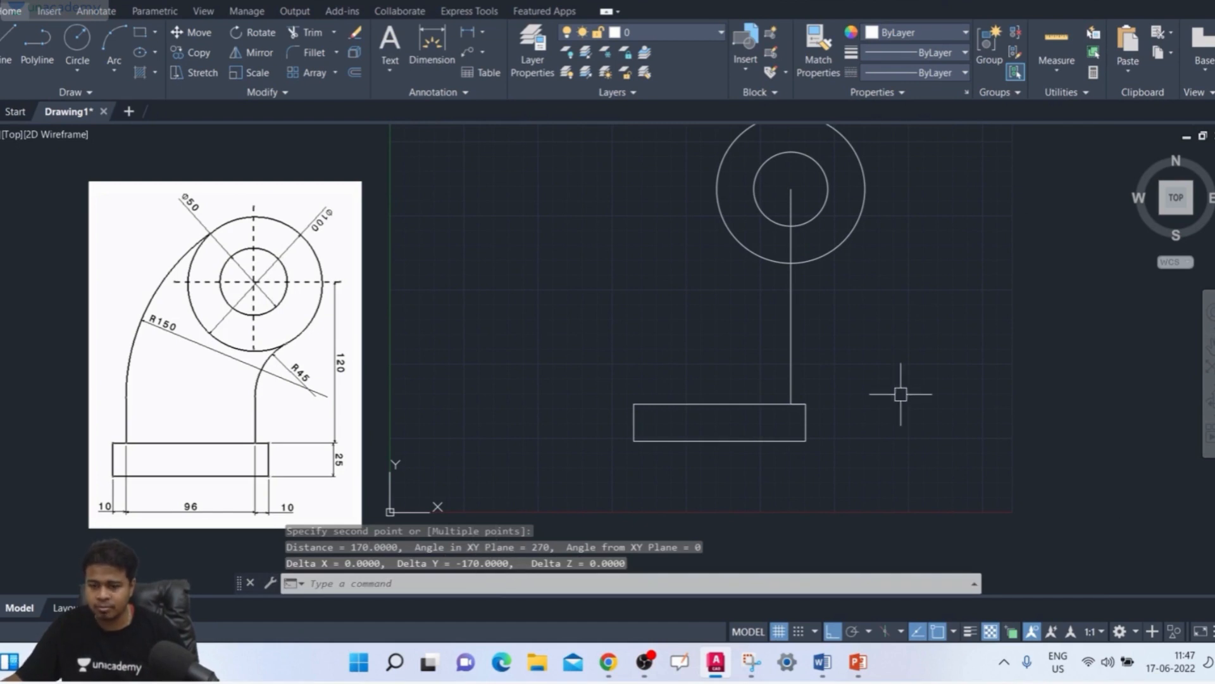
# Step: Move only the base rectangle upward so its bottom edge is level with the vertical line's lower end
pyautogui.scroll(2, 880, 401)
pyautogui.write('m')
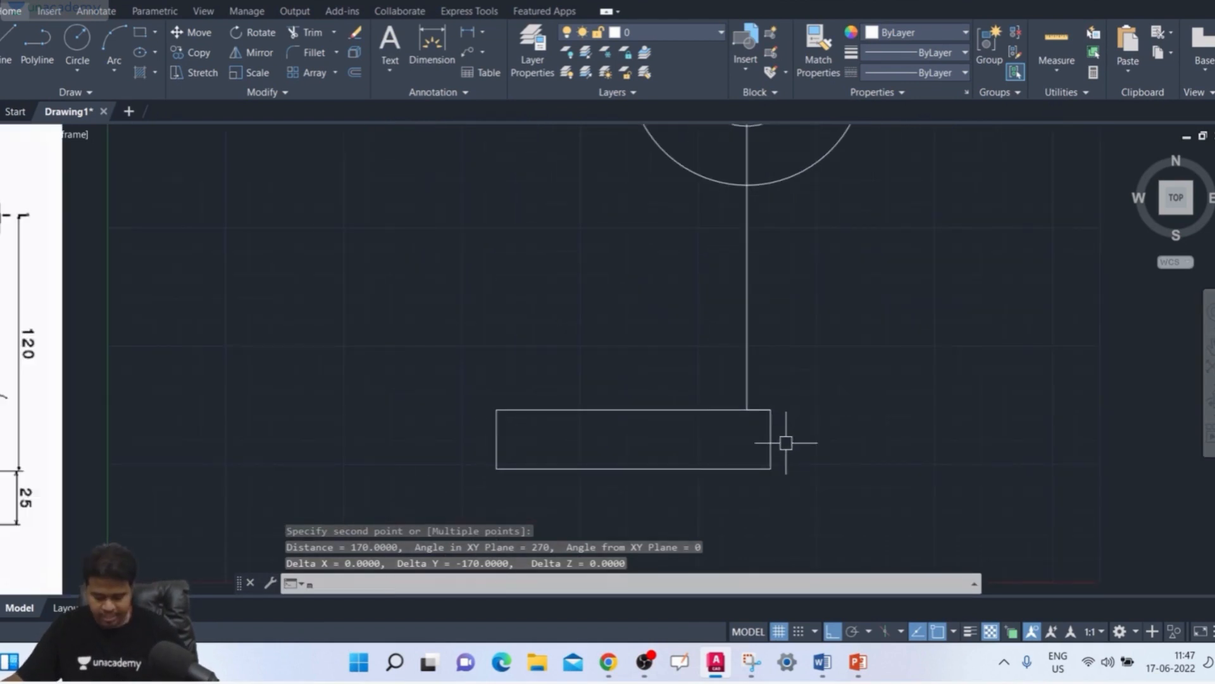
pyautogui.press('Return')
pyautogui.click(764, 460)
pyautogui.press('Return')
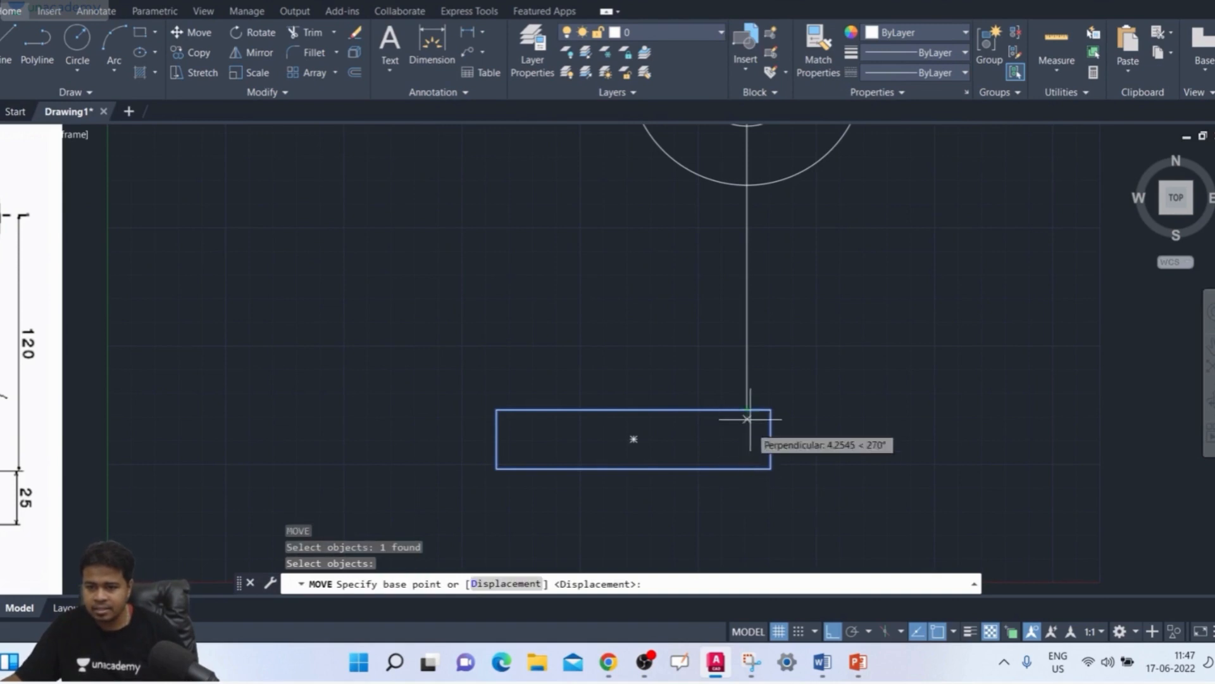
pyautogui.click(750, 468)
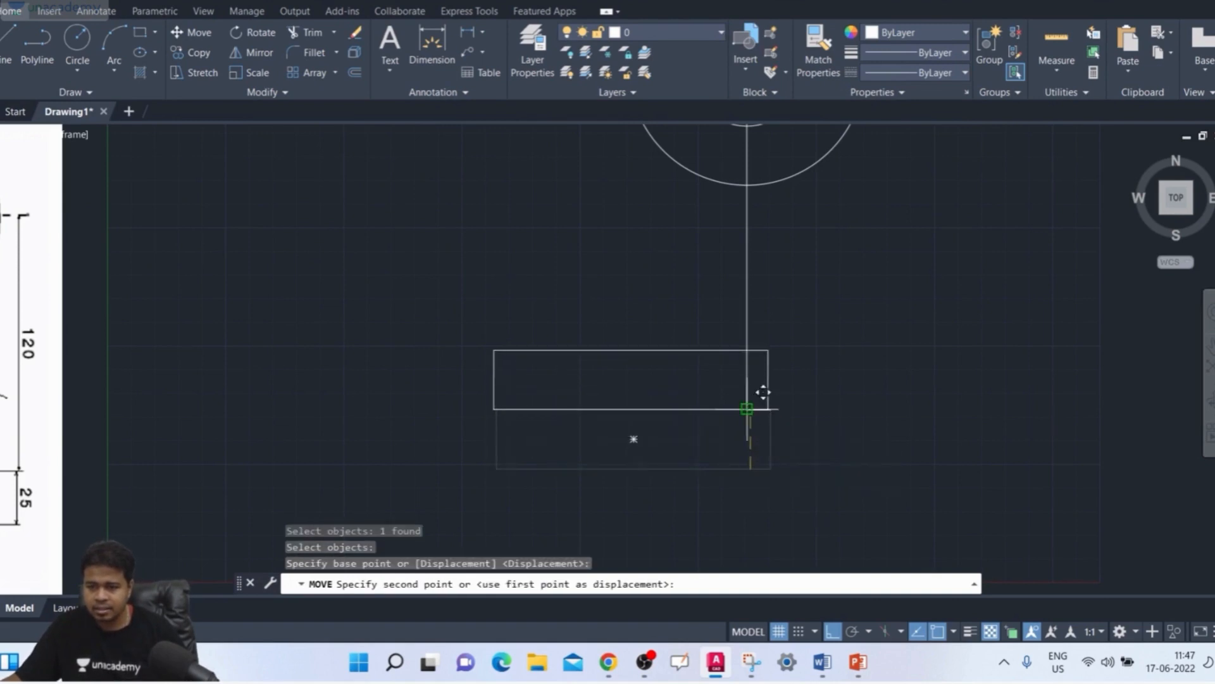
pyautogui.click(762, 393)
# Step: Move the rectangle from its lower-right corner to the right end of the short horizontal line
pyautogui.scroll(6, 778, 443)
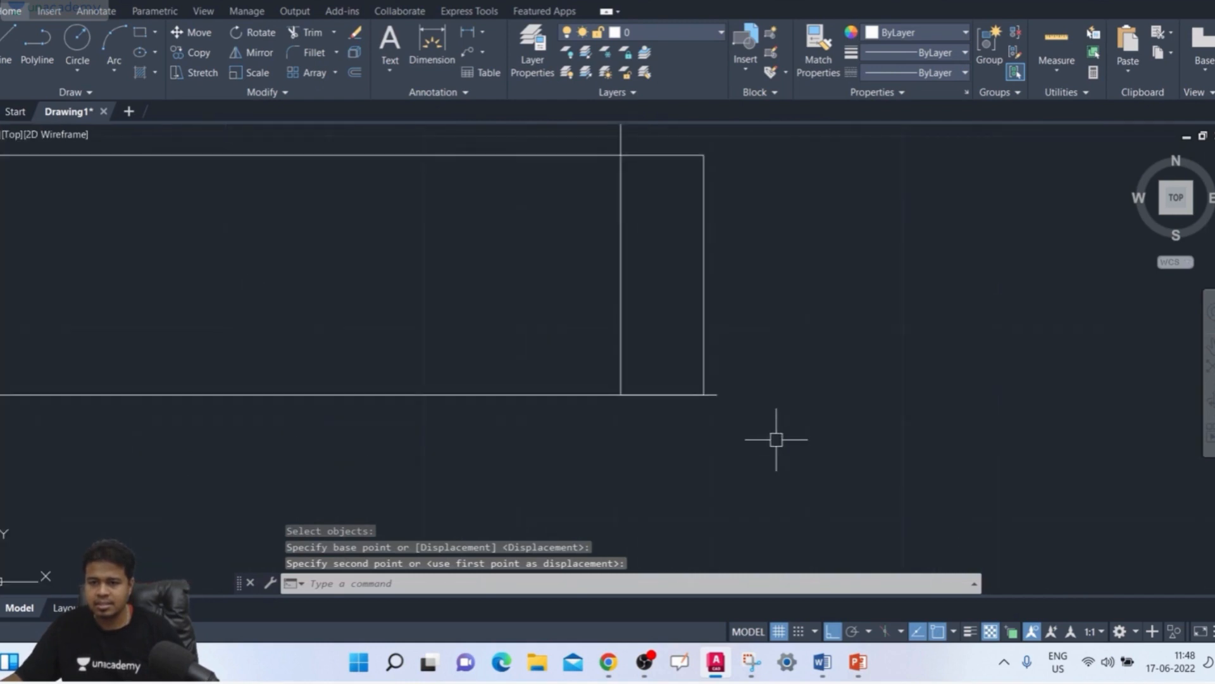
pyautogui.moveTo(758, 400); pyautogui.dragTo(757, 482, button='middle')
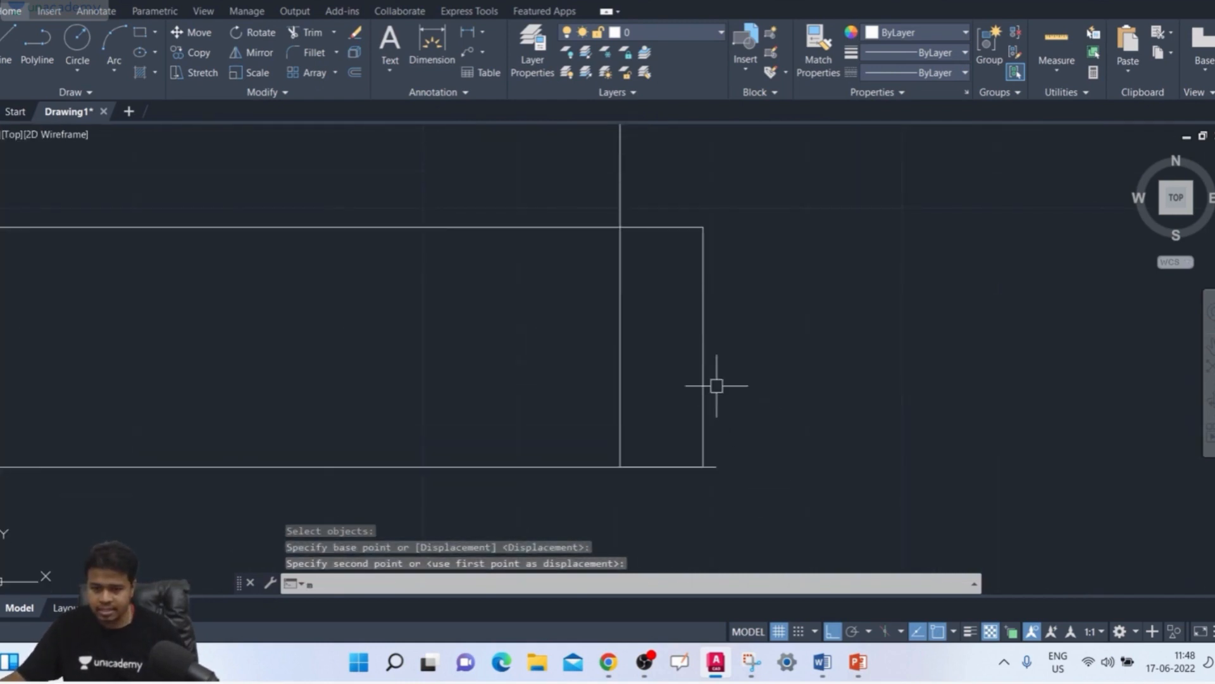
pyautogui.press('Return')
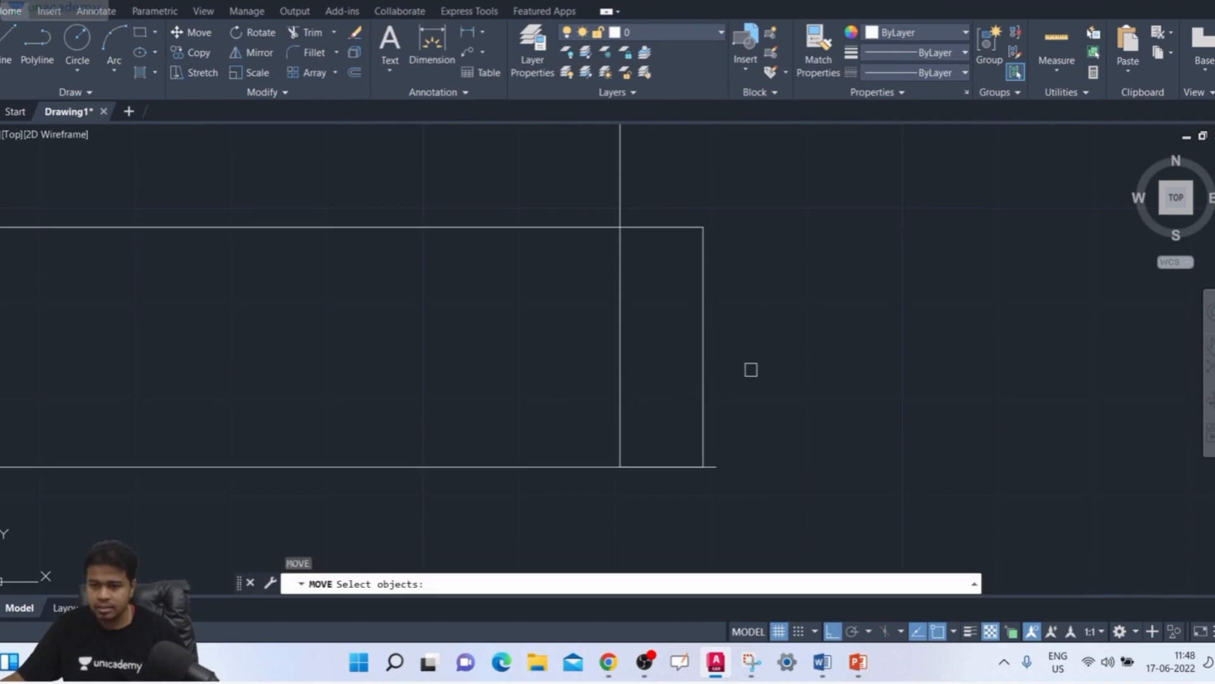
pyautogui.click(704, 382)
pyautogui.press('Return')
pyautogui.click(703, 466)
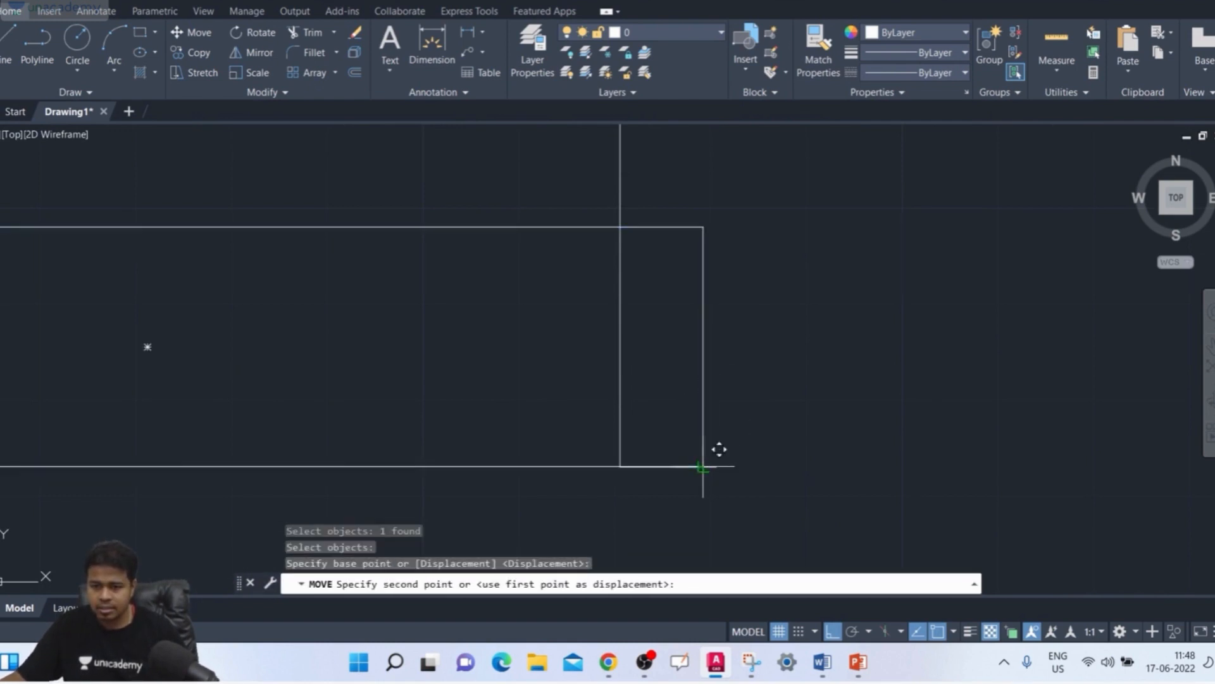
pyautogui.click(733, 447)
# Step: Delete the short horizontal helper line lying on the rectangle's bottom edge
pyautogui.scroll(-2, 750, 424)
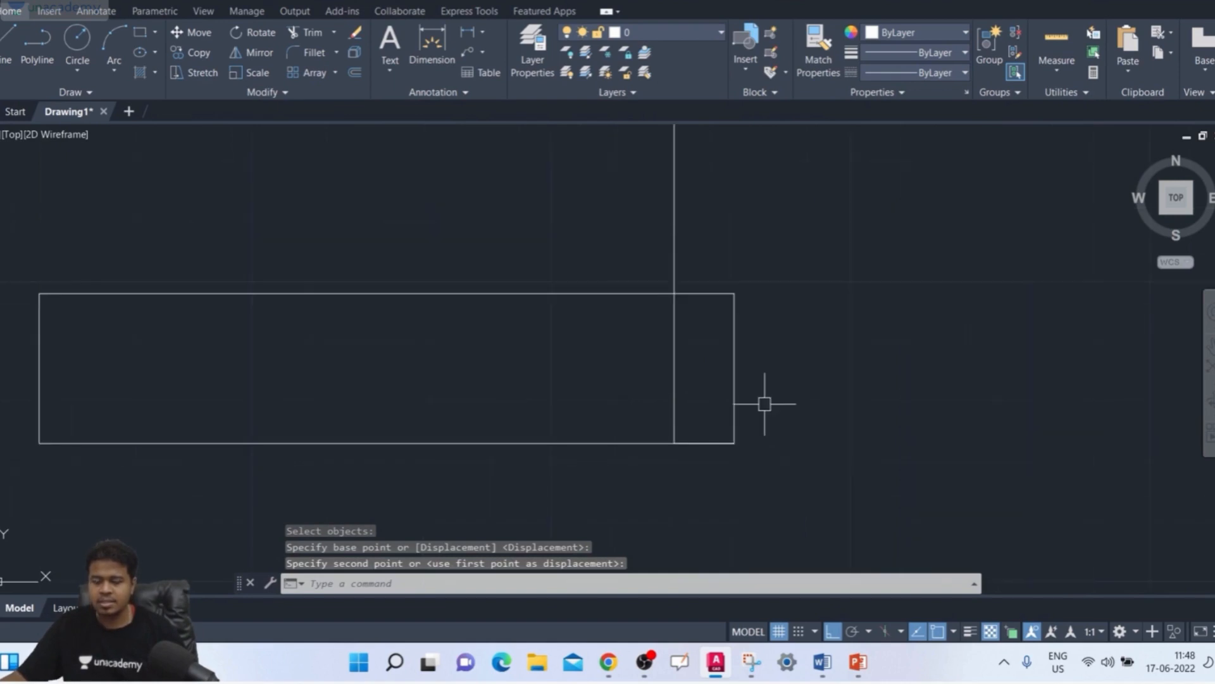
pyautogui.moveTo(766, 402); pyautogui.dragTo(783, 415, button='middle')
pyautogui.click(719, 445)
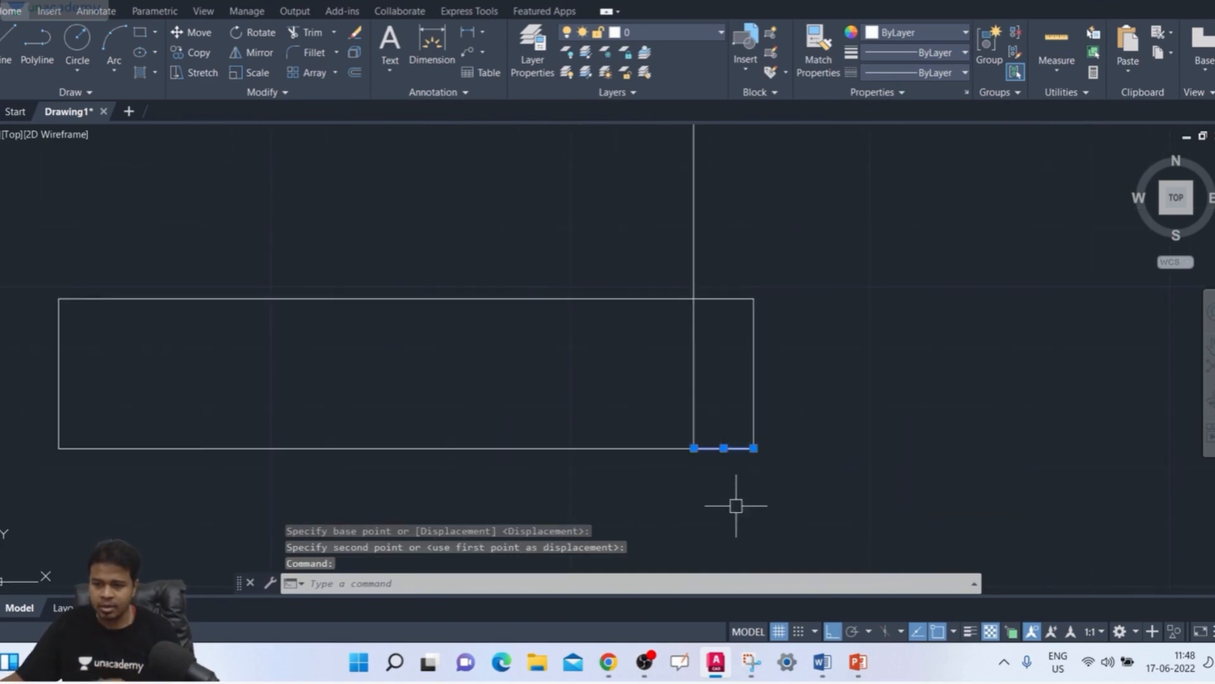
pyautogui.scroll(5, 728, 444)
pyautogui.press('Delete')
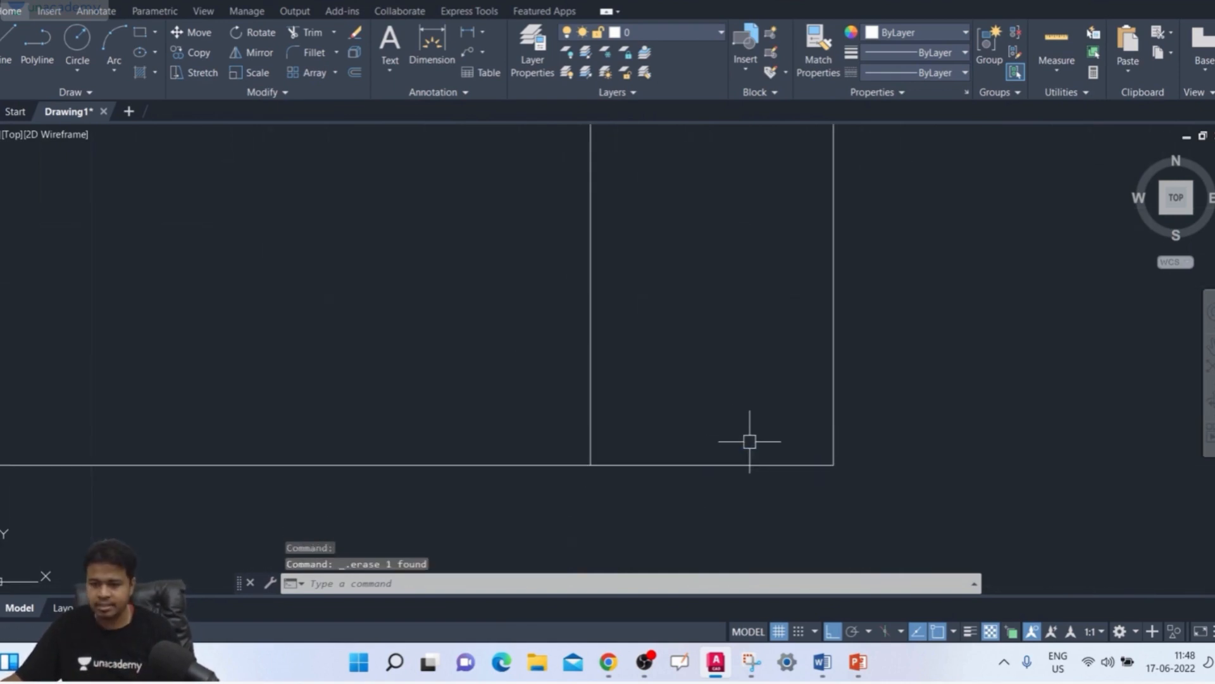
pyautogui.scroll(-4, 750, 426)
pyautogui.moveTo(753, 420)
pyautogui.mouseDown(button='middle')
pyautogui.moveTo(794, 443)
pyautogui.moveTo(828, 361)
pyautogui.mouseUp(button='middle')
pyautogui.scroll(-4, 793, 443)
pyautogui.moveTo(743, 282); pyautogui.dragTo(751, 282, button='middle')
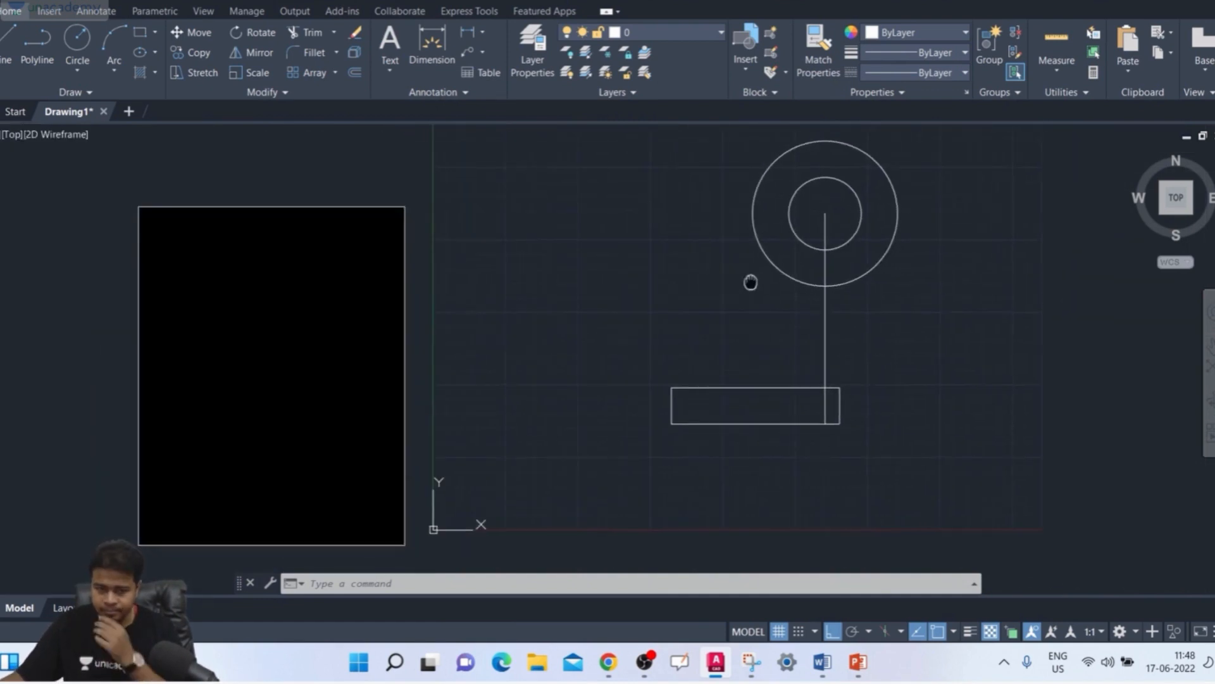
# Step: Draw a 10-unit horizontal helper line rightward from the base rectangle's upper-left corner along its top edge
pyautogui.moveTo(719, 339); pyautogui.dragTo(691, 338, button='middle')
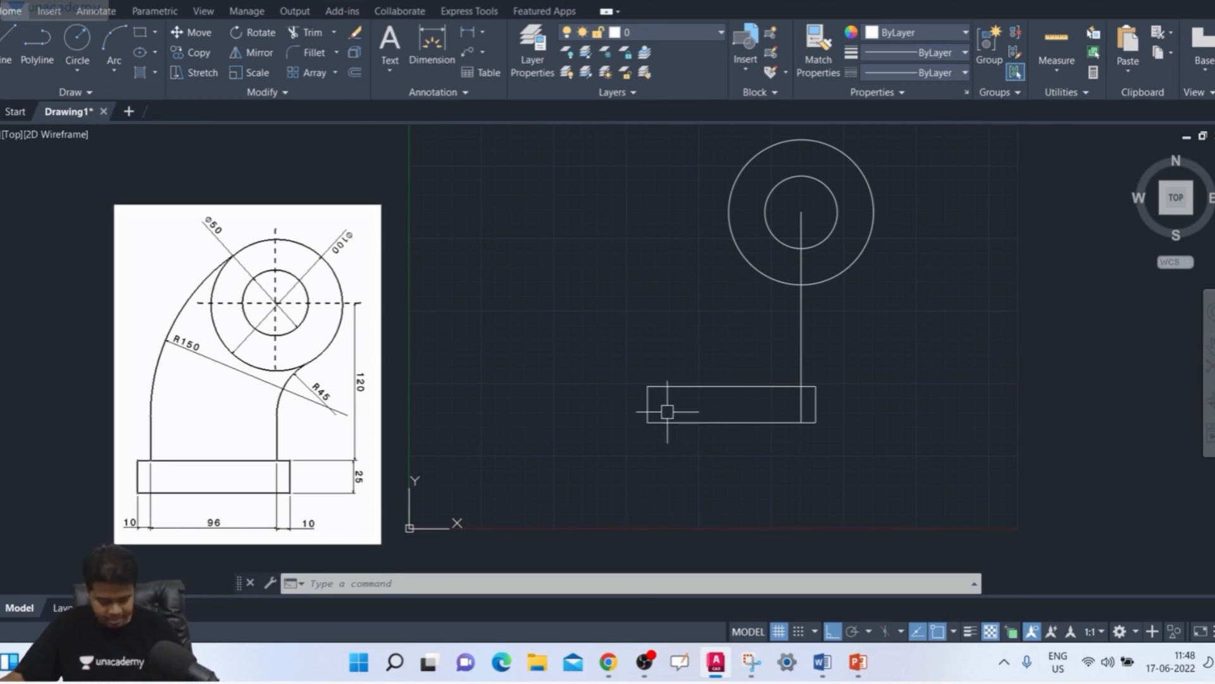
pyautogui.write('l')
pyautogui.press('Return')
pyautogui.scroll(2, 652, 400)
pyautogui.scroll(-2, 652, 401)
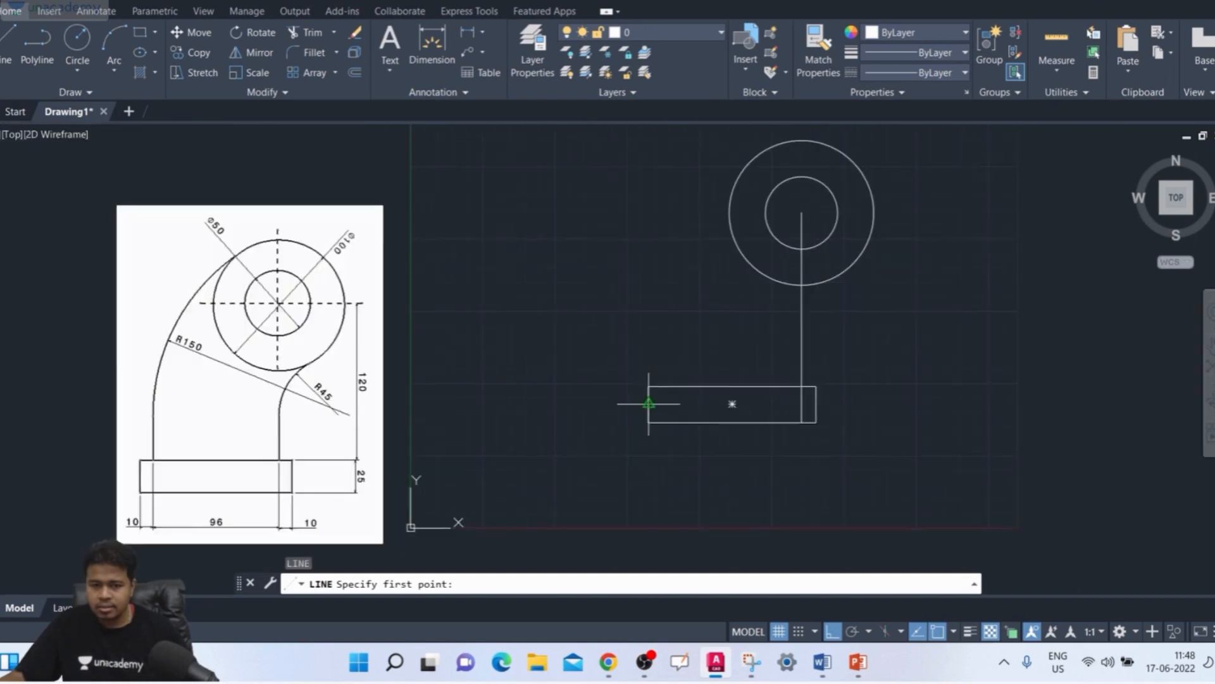
pyautogui.scroll(4, 667, 380)
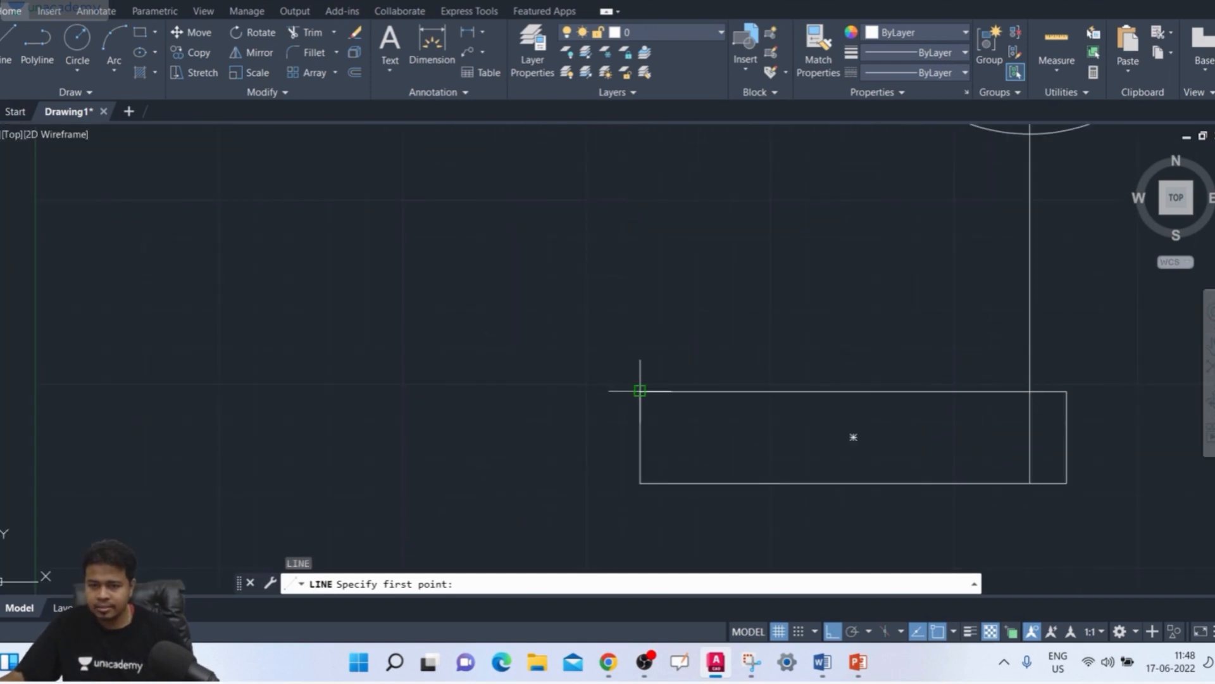
pyautogui.click(640, 391)
pyautogui.write('1')
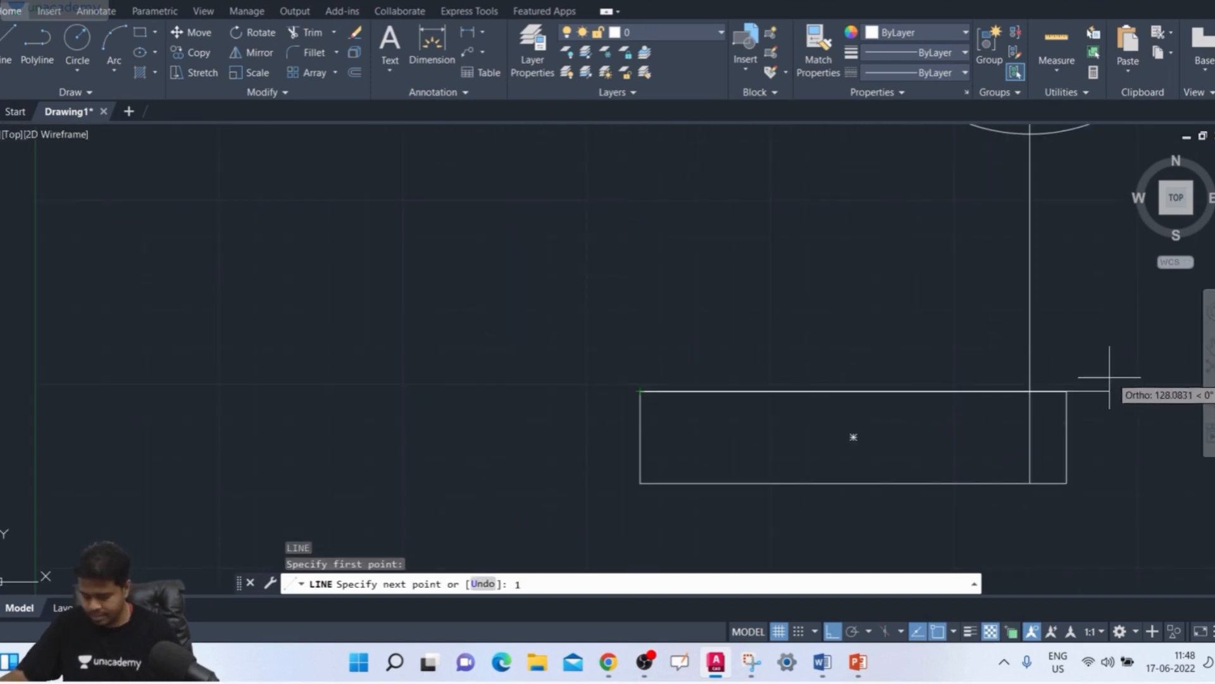
pyautogui.write('0')
pyautogui.press('Return')
pyautogui.press('Return')
pyautogui.scroll(-4, 678, 393)
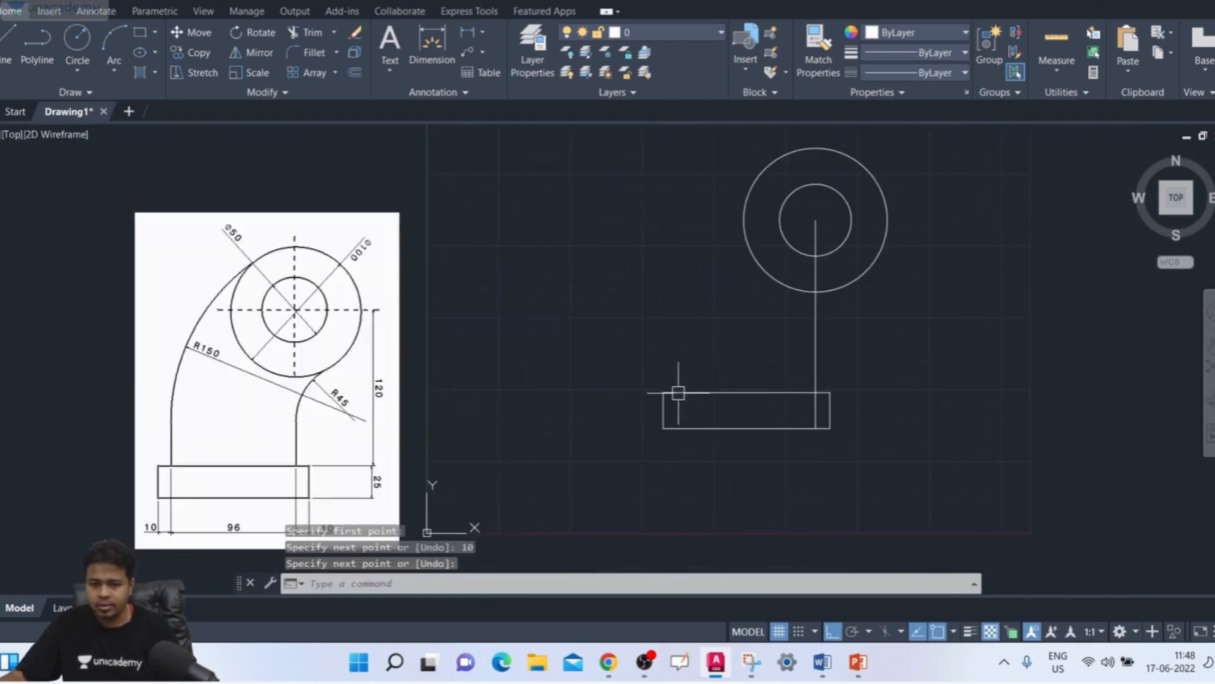
# Step: Draw a vertical line upward from the helper line's right end to slightly above the circles' centre level
pyautogui.moveTo(678, 393); pyautogui.dragTo(663, 401, button='middle')
pyautogui.write('l')
pyautogui.press('Return')
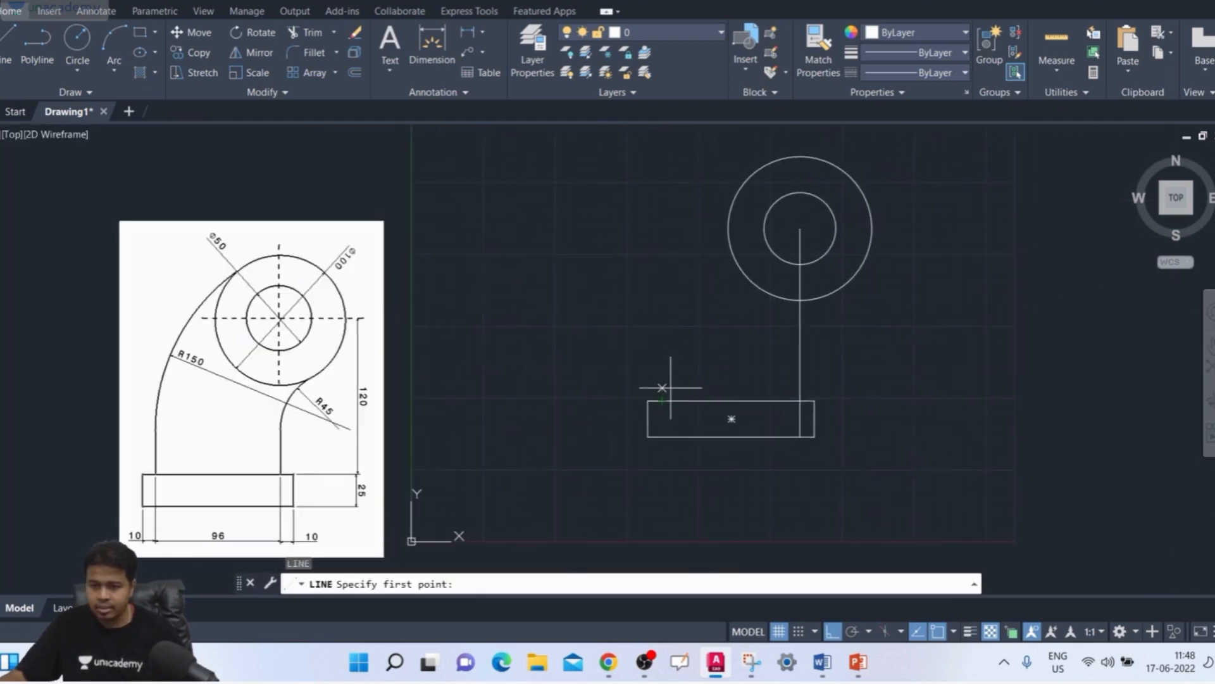
pyautogui.click(662, 400)
pyautogui.click(662, 201)
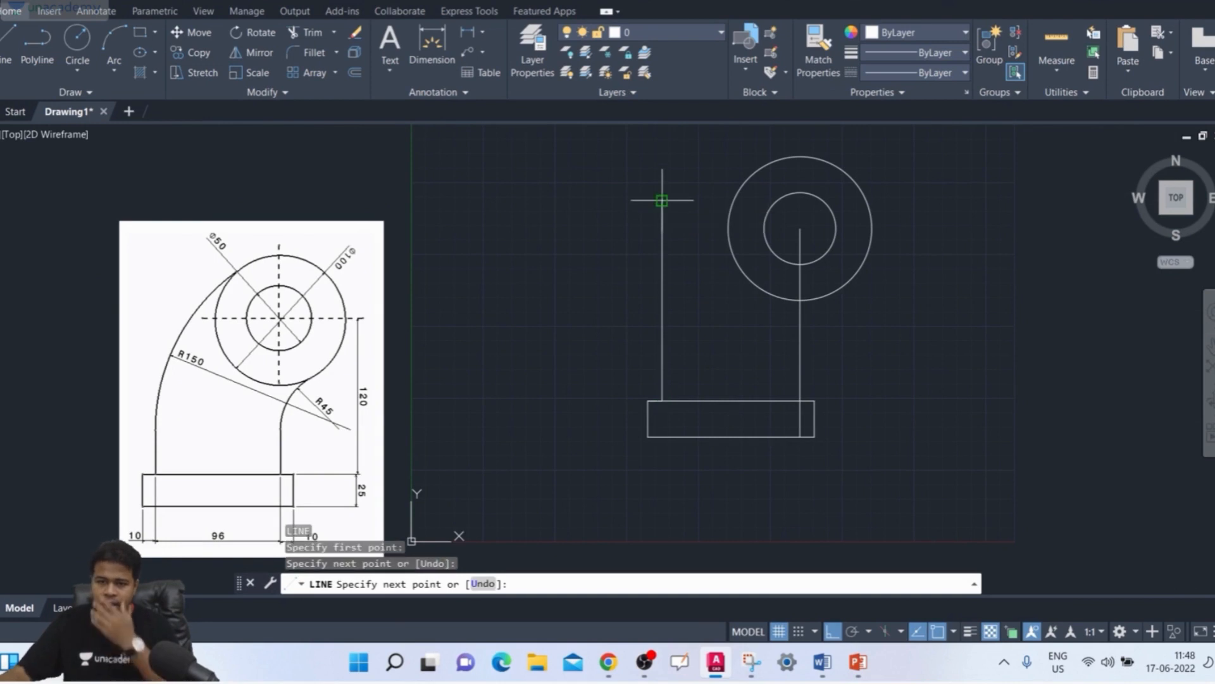
pyautogui.press('Return')
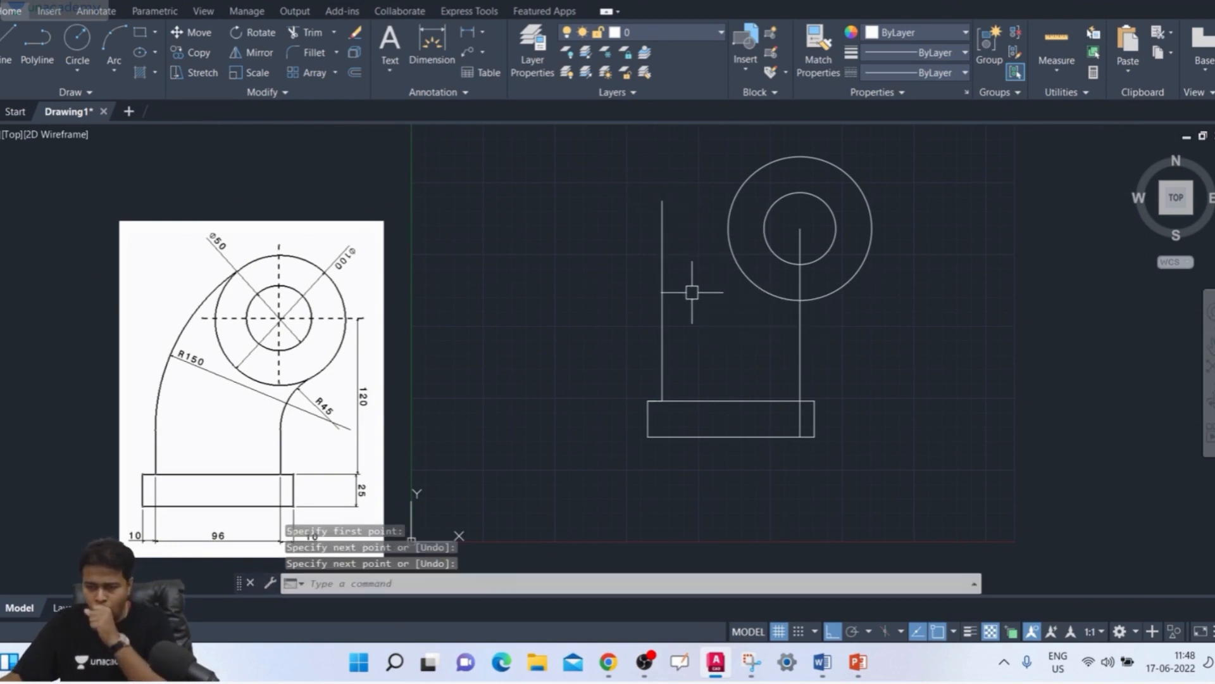
# Step: Fillet the outer circle's lower-right side and the vertical line below the circles with a radius of 45
pyautogui.moveTo(692, 282)
pyautogui.mouseDown(button='middle')
pyautogui.moveTo(589, 317)
pyautogui.moveTo(545, 306)
pyautogui.mouseUp(button='middle')
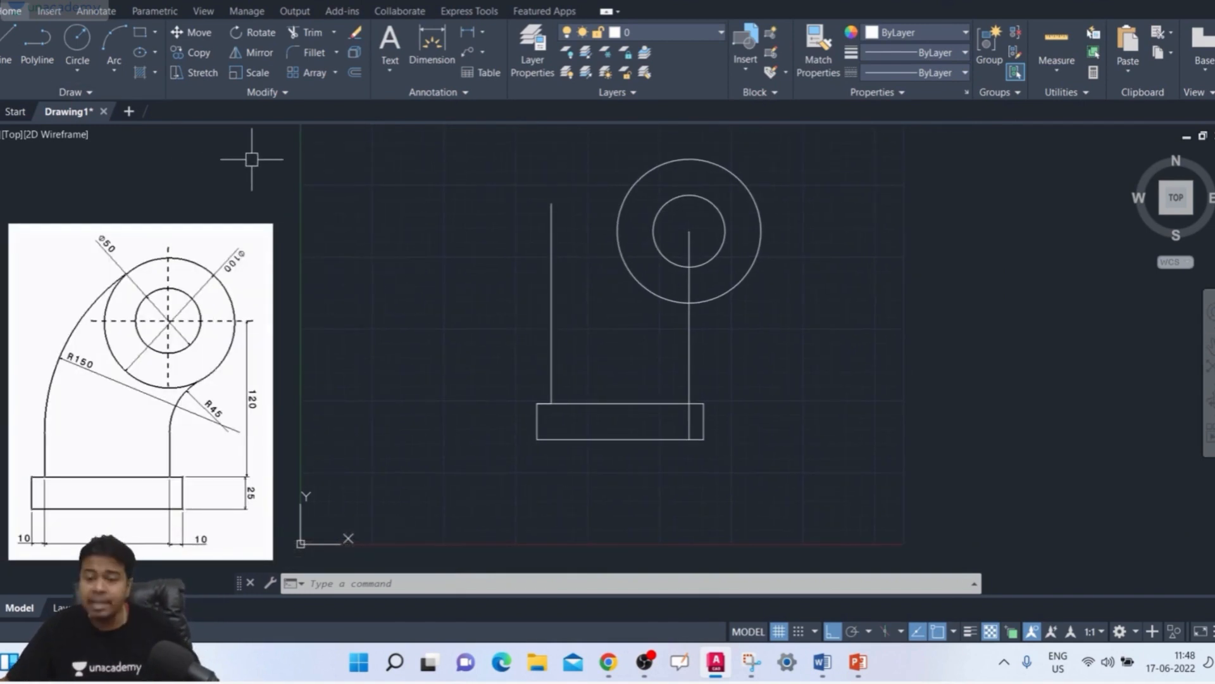
pyautogui.write('f')
pyautogui.press('Return')
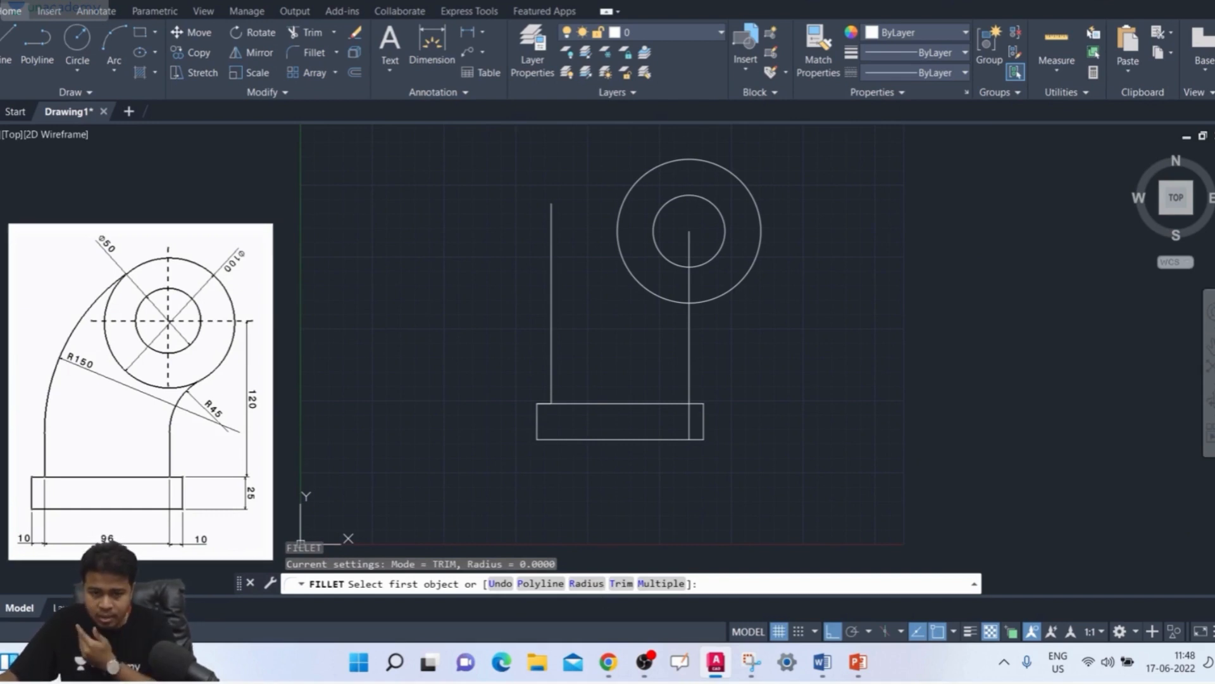
pyautogui.click(587, 584)
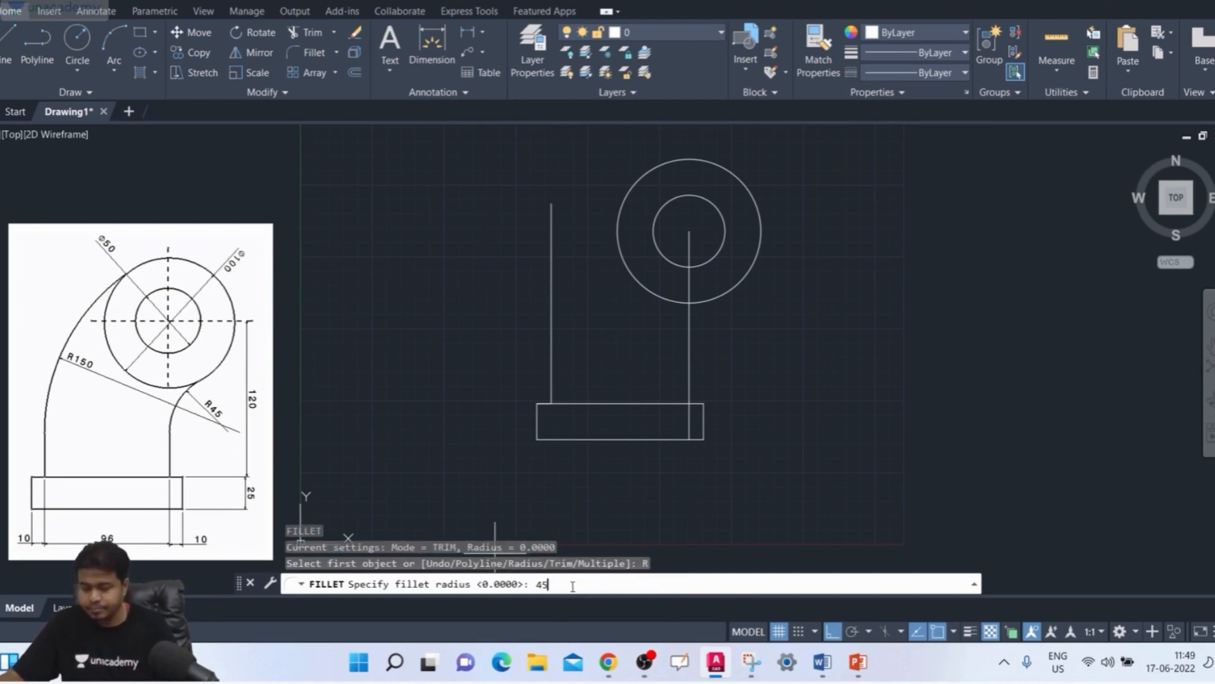
pyautogui.press('Return')
pyautogui.click(726, 294)
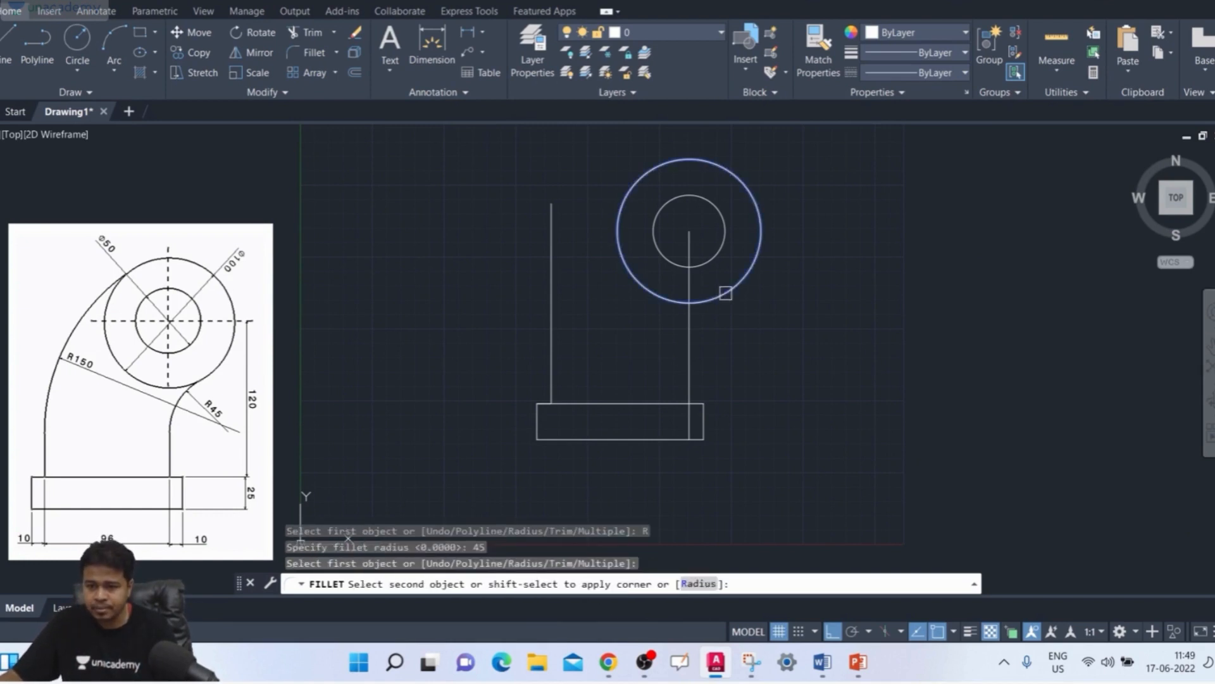
pyautogui.click(690, 344)
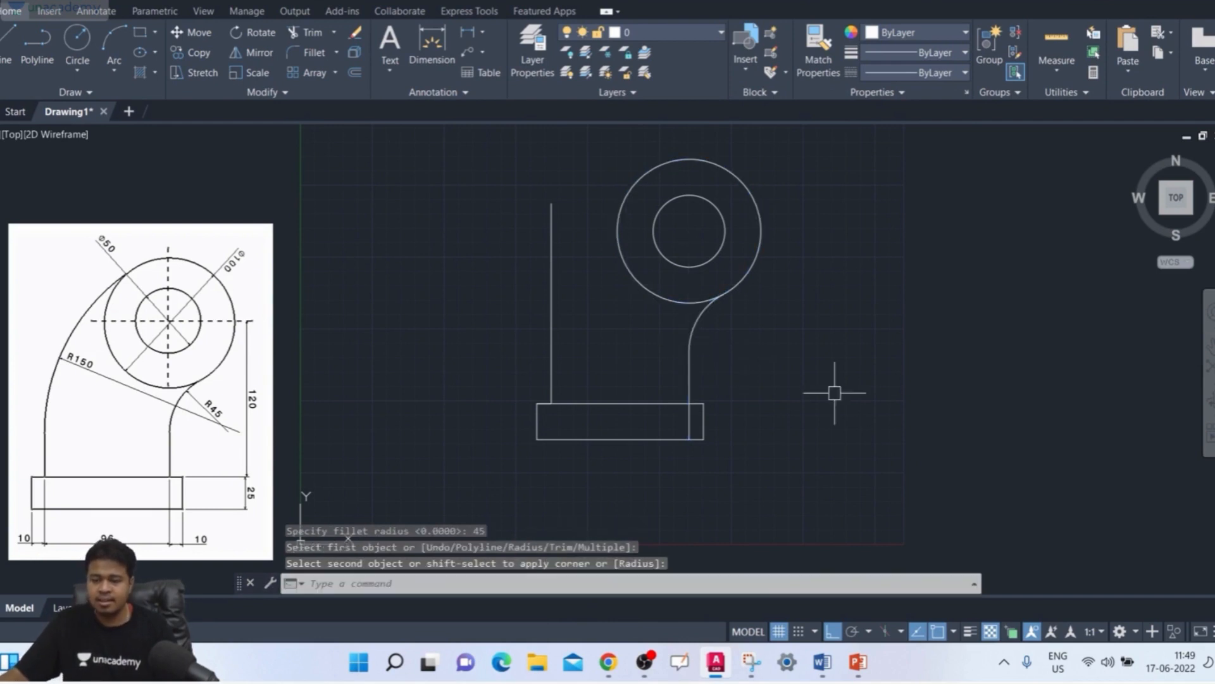
pyautogui.scroll(3, 630, 348)
pyautogui.scroll(-2, 633, 344)
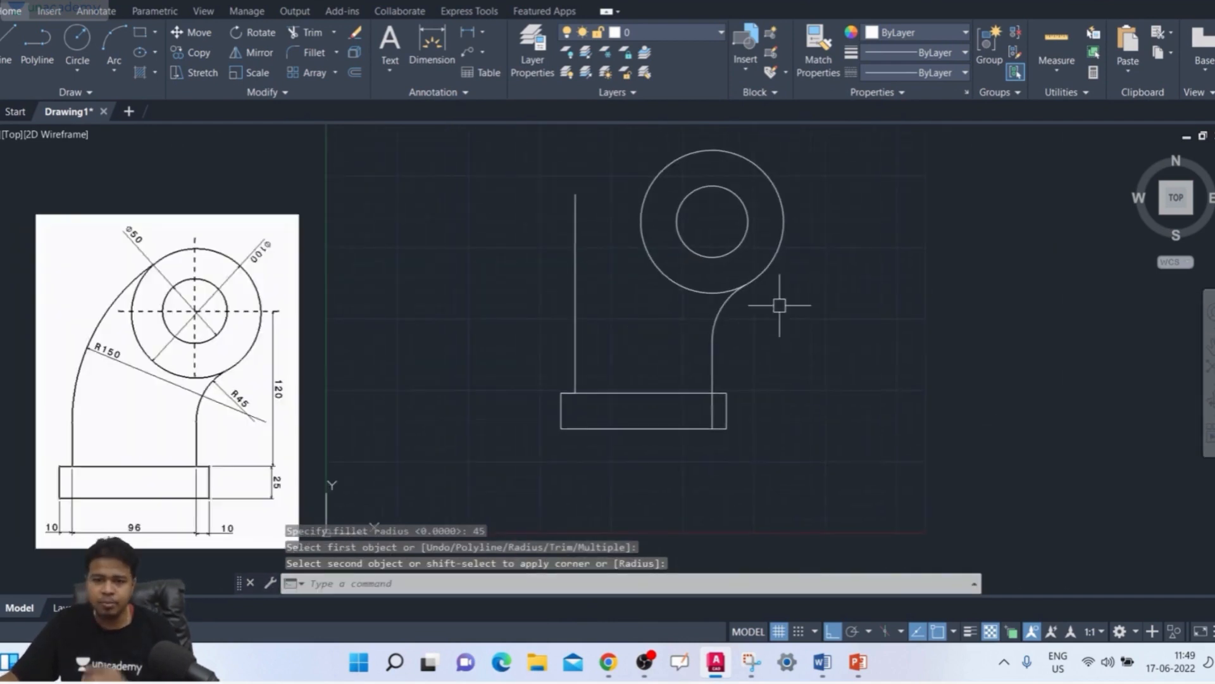
pyautogui.moveTo(713, 375); pyautogui.dragTo(701, 374, button='middle')
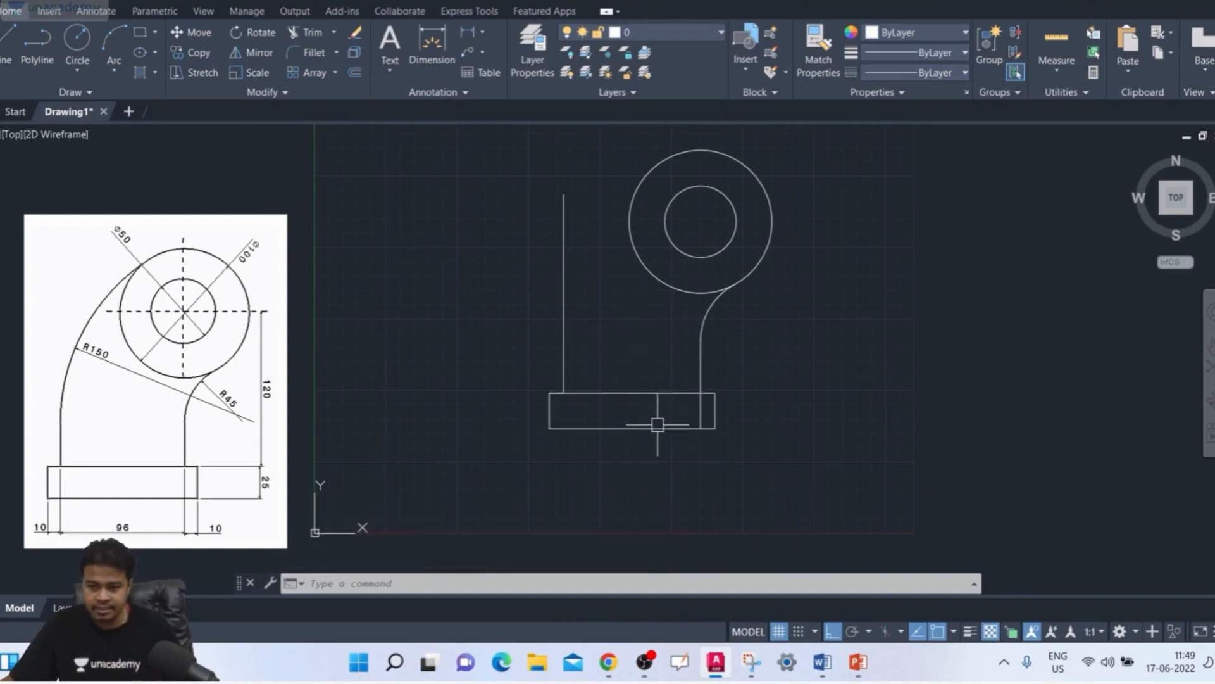
pyautogui.scroll(4, 703, 423)
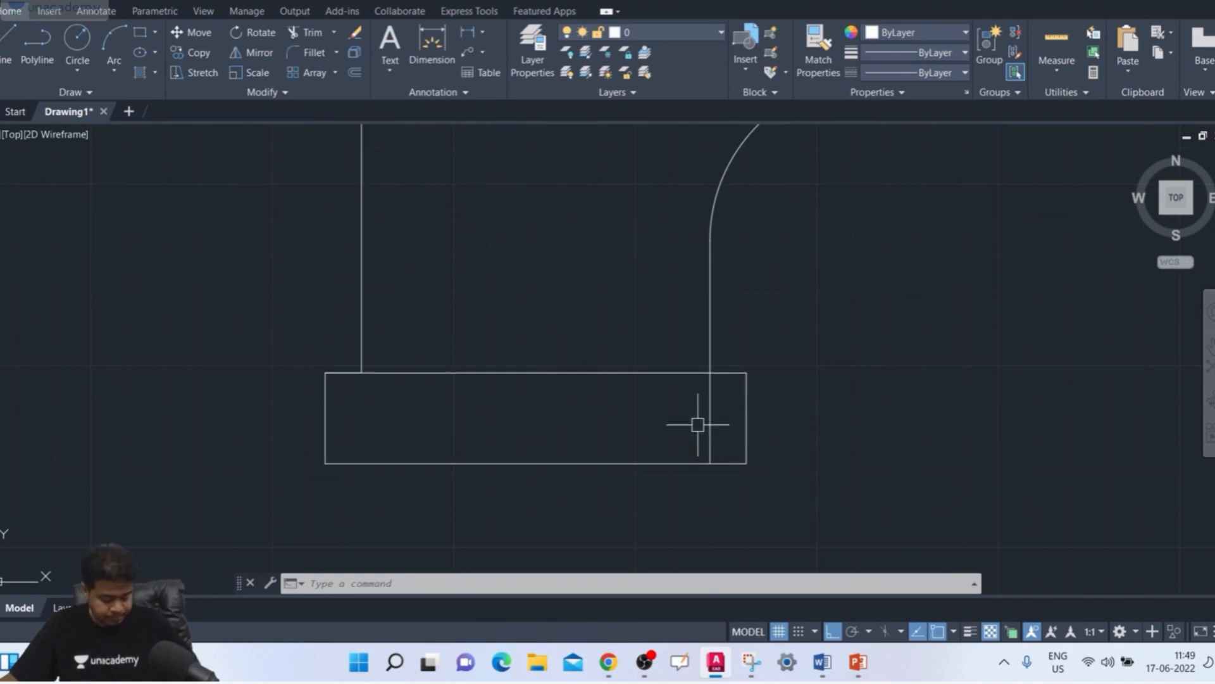
pyautogui.write('r')
pyautogui.press('Return')
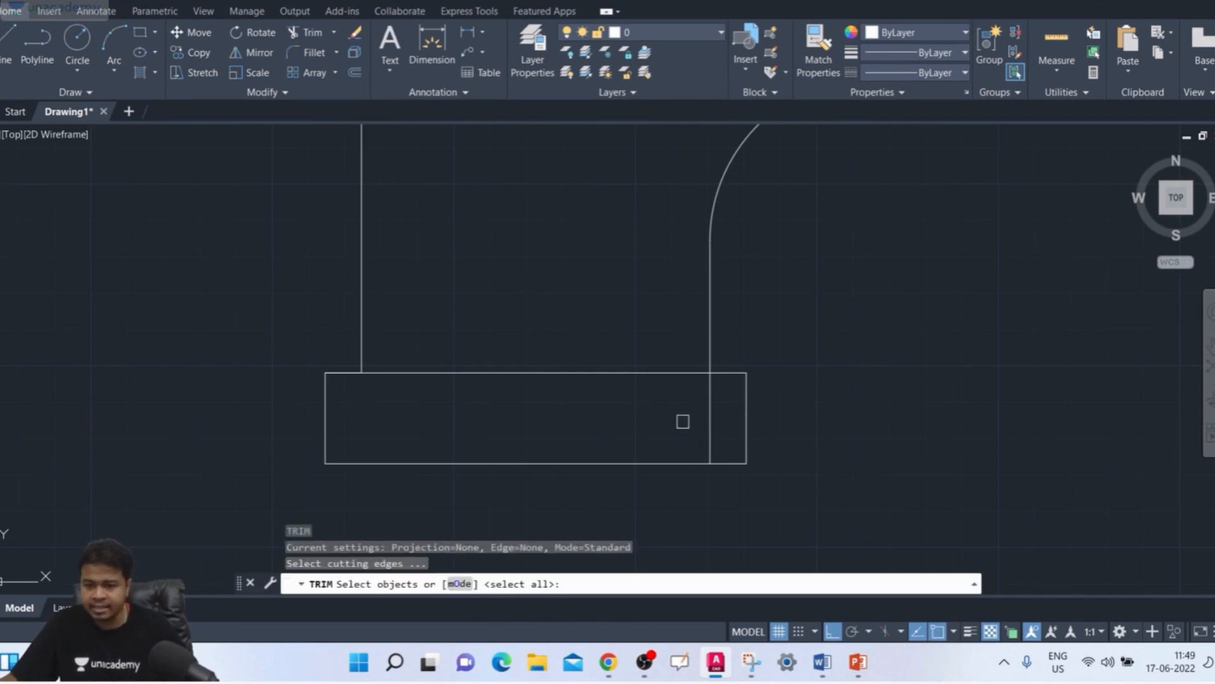
pyautogui.press('Return')
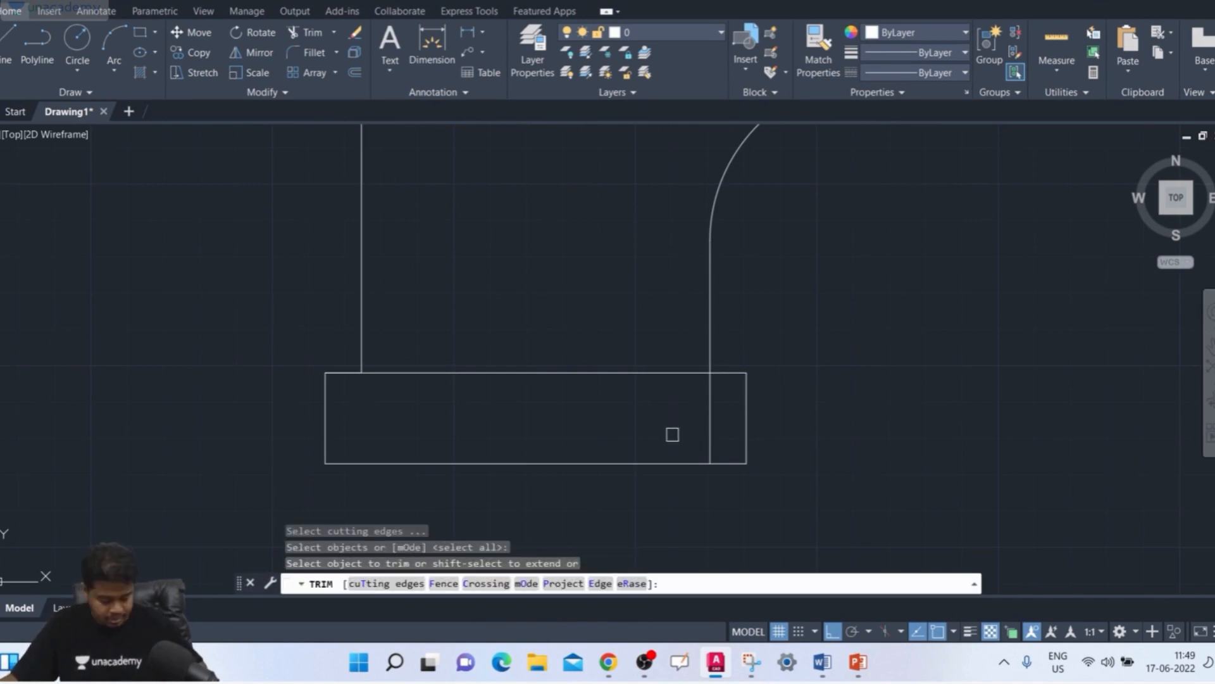
pyautogui.press('Escape')
pyautogui.press('Escape')
# Step: Trim away the part of the right vertical line that lies inside the base rectangle
pyautogui.write('tr')
pyautogui.press('Return')
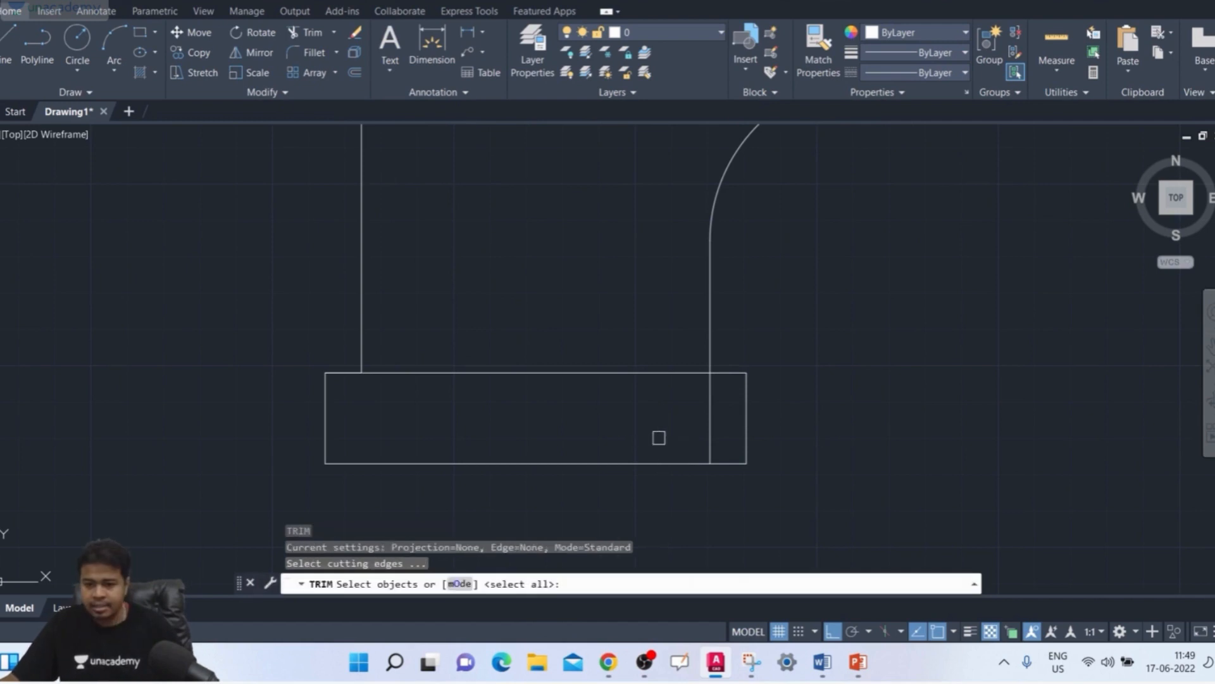
pyautogui.press('Return')
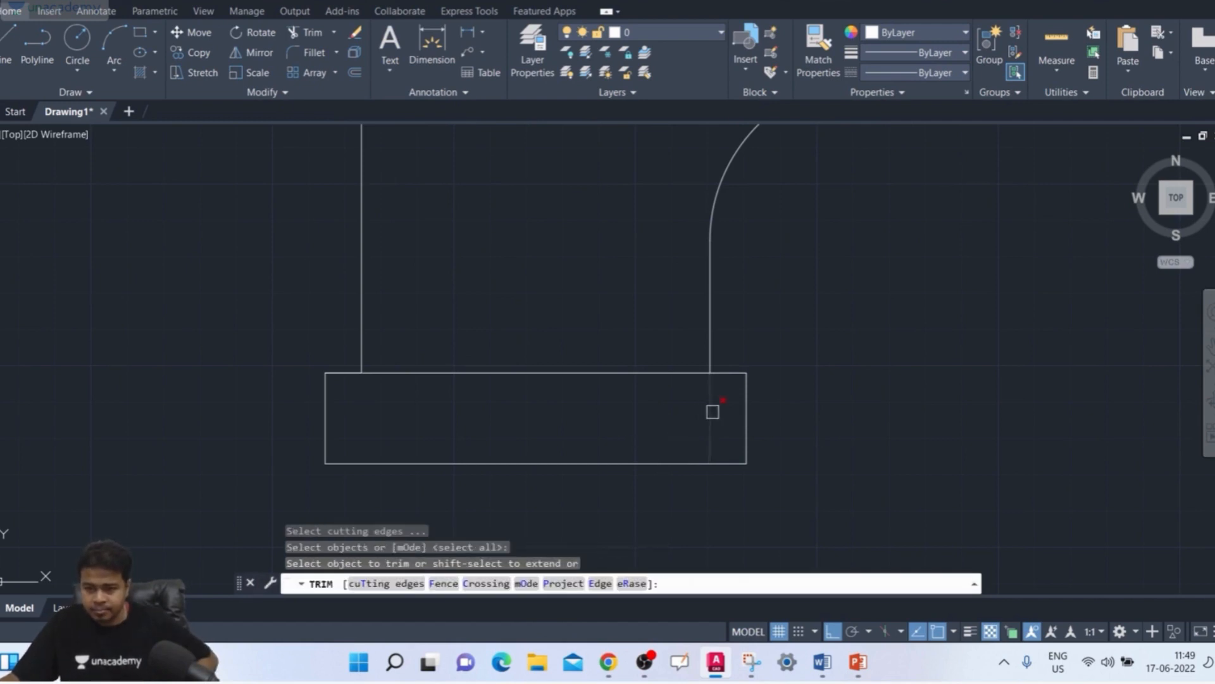
pyautogui.click(712, 412)
pyautogui.scroll(-1, 768, 408)
pyautogui.moveTo(773, 410); pyautogui.dragTo(735, 437, button='middle')
pyautogui.scroll(-1, 529, 299)
pyautogui.moveTo(534, 302); pyautogui.dragTo(592, 344, button='middle')
pyautogui.press('Escape')
pyautogui.press('Escape')
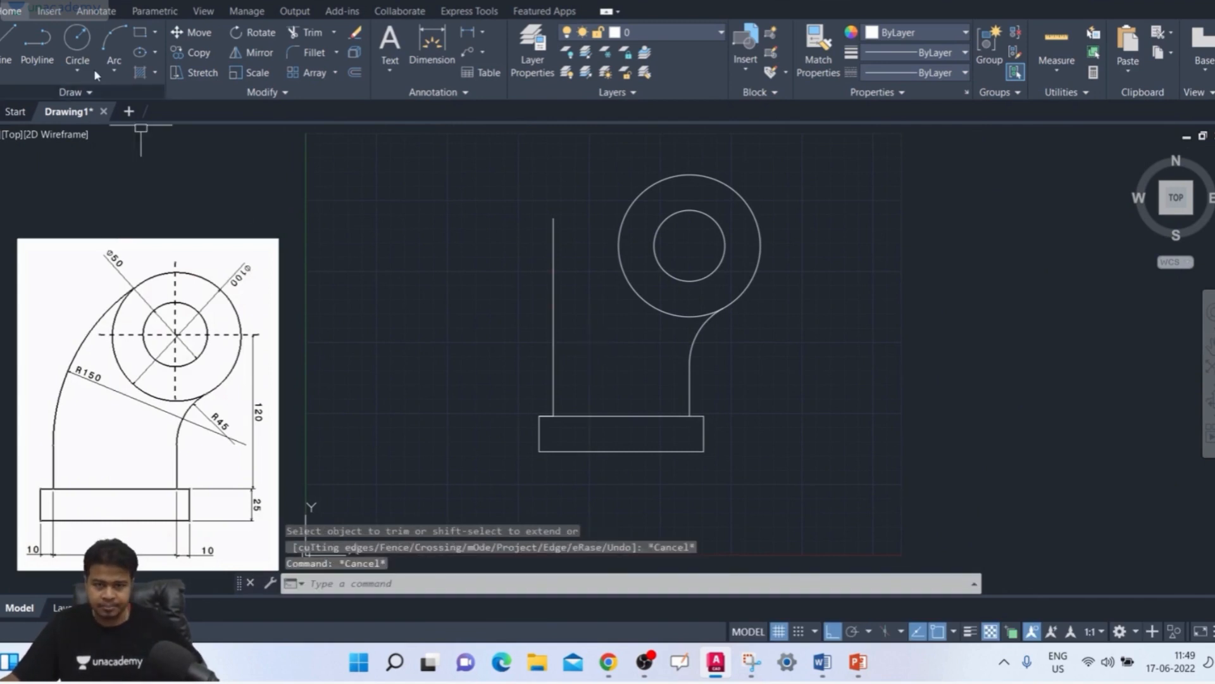
# Step: Draw a Tan, Tan, Radius circle of radius 150 tangent to the outer circle's upper-left side and the left vertical line
pyautogui.moveTo(741, 361); pyautogui.dragTo(769, 336, button='middle')
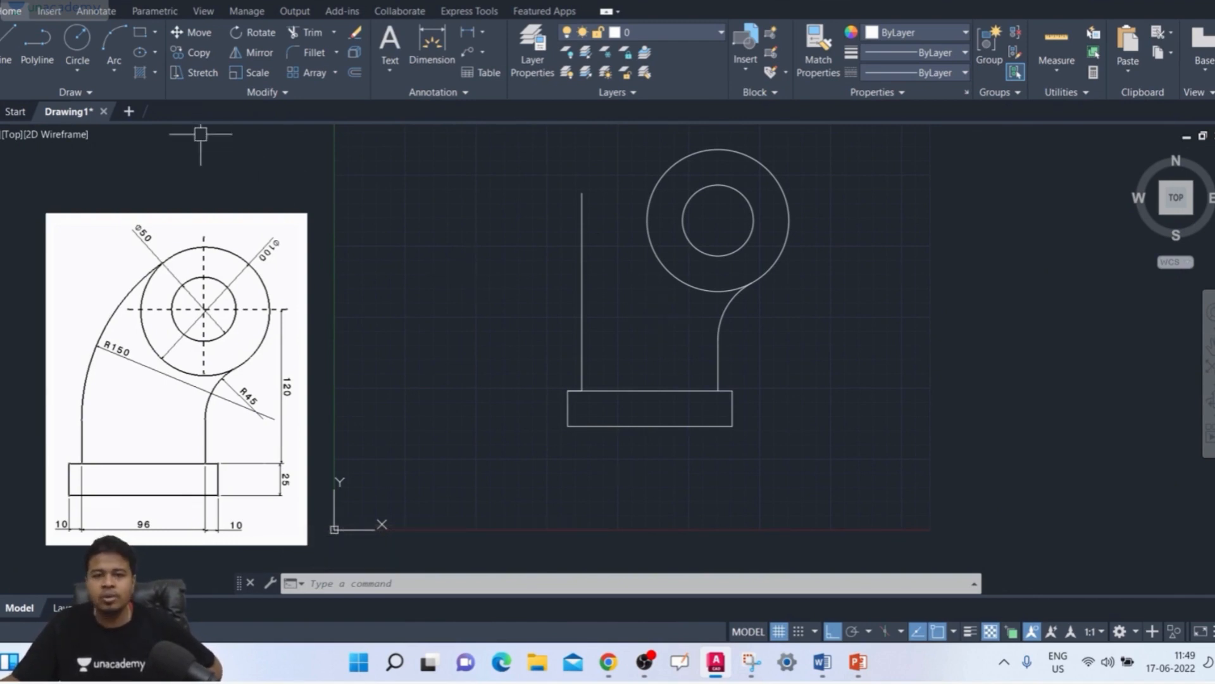
pyautogui.click(77, 70)
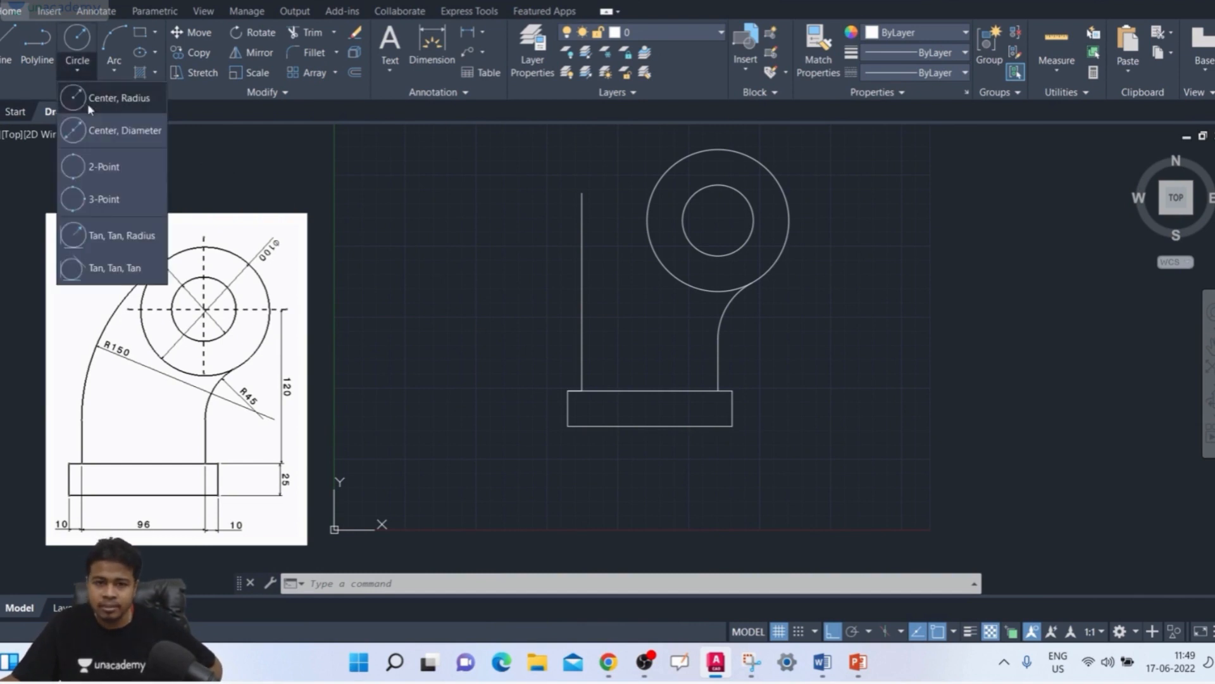
pyautogui.click(112, 236)
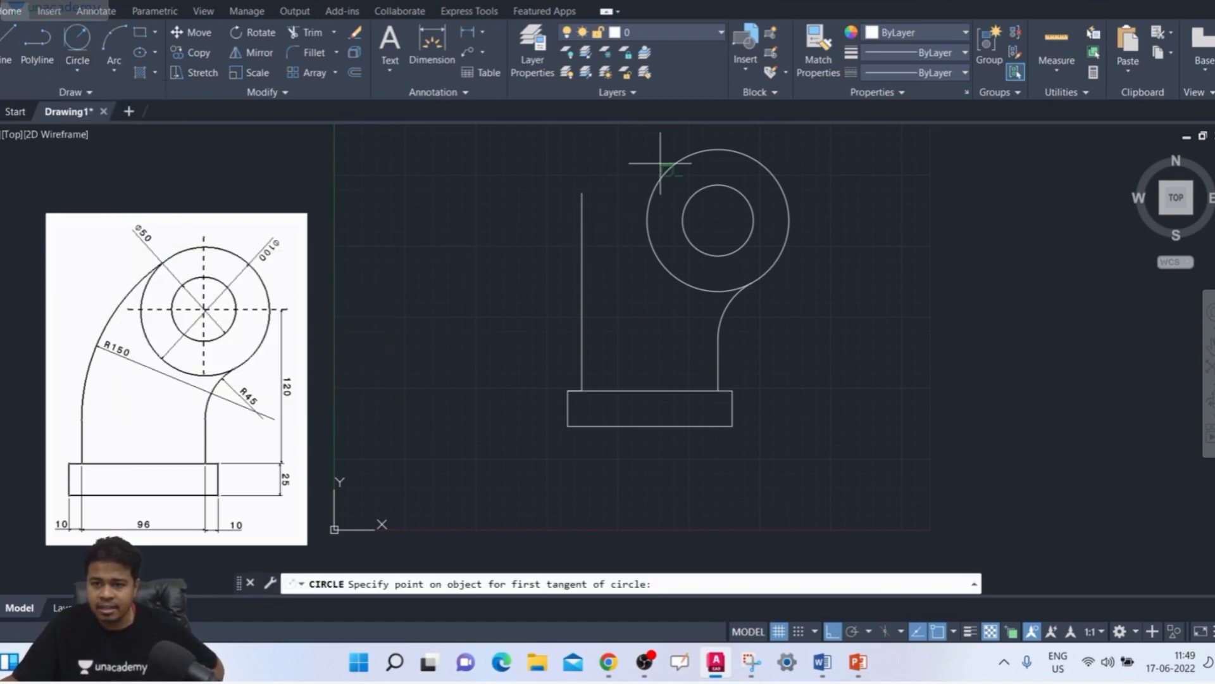
pyautogui.click(699, 157)
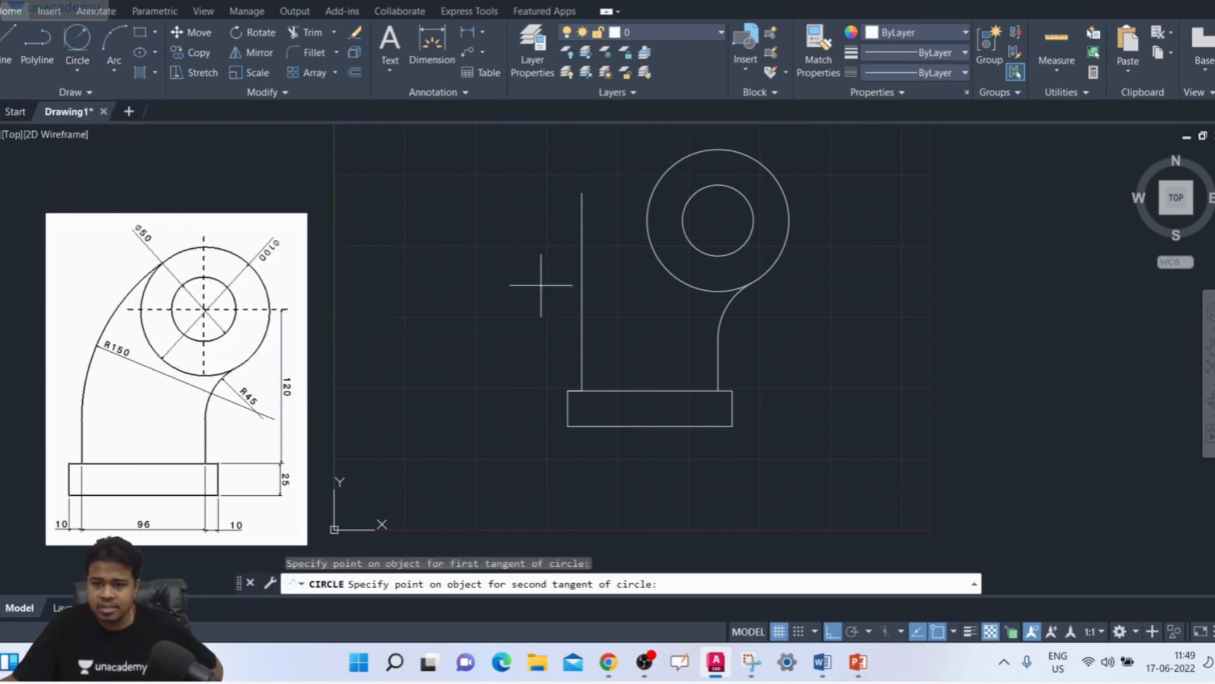
pyautogui.click(585, 333)
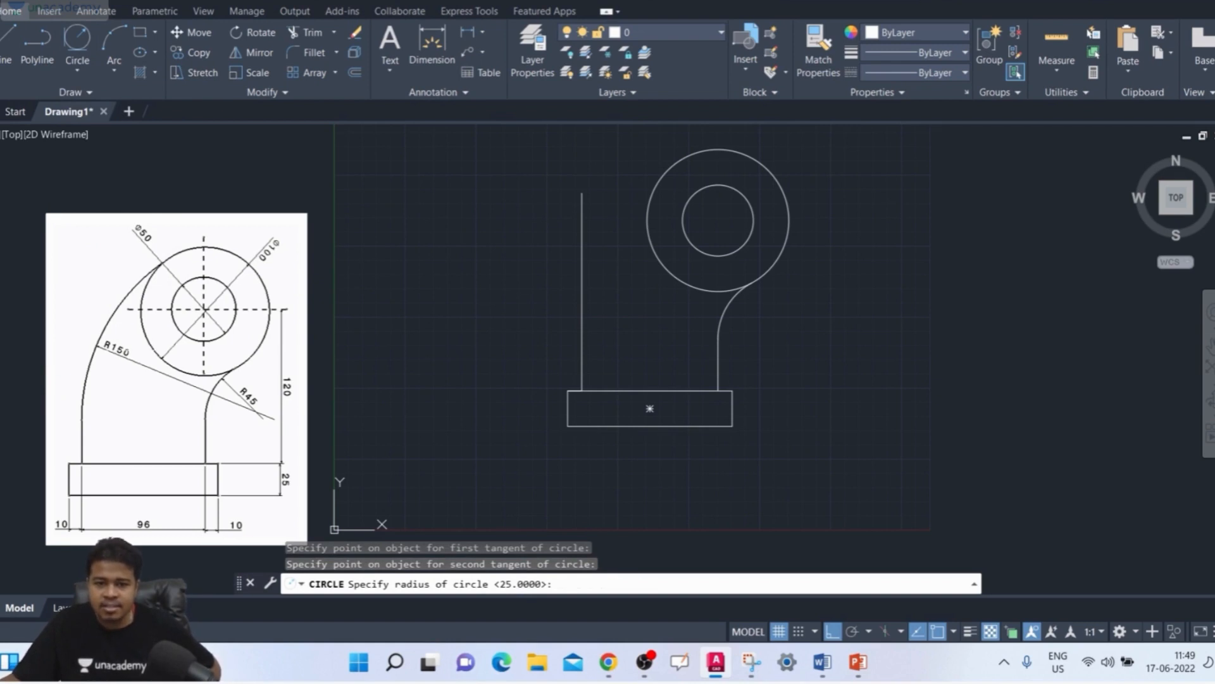
pyautogui.write('150')
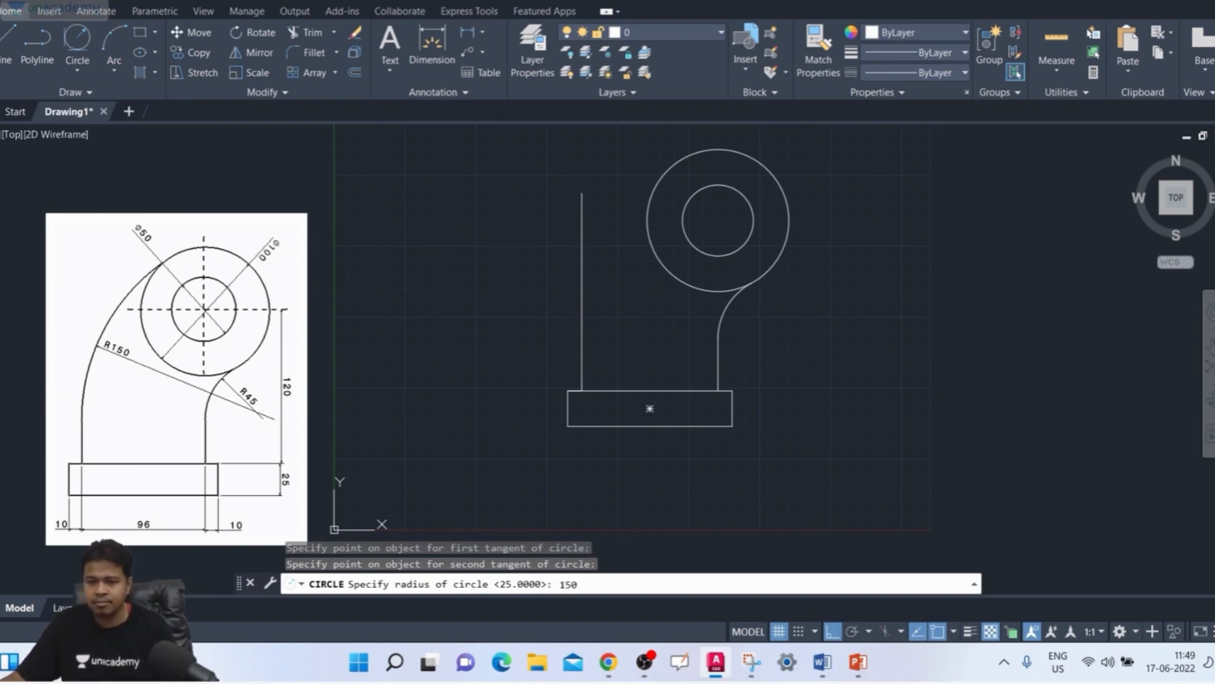
pyautogui.press('Return')
# Step: Trim the large circle's outer portion and its arc between tangent point and base, plus the left vertical line above the tangent point
pyautogui.write('t')
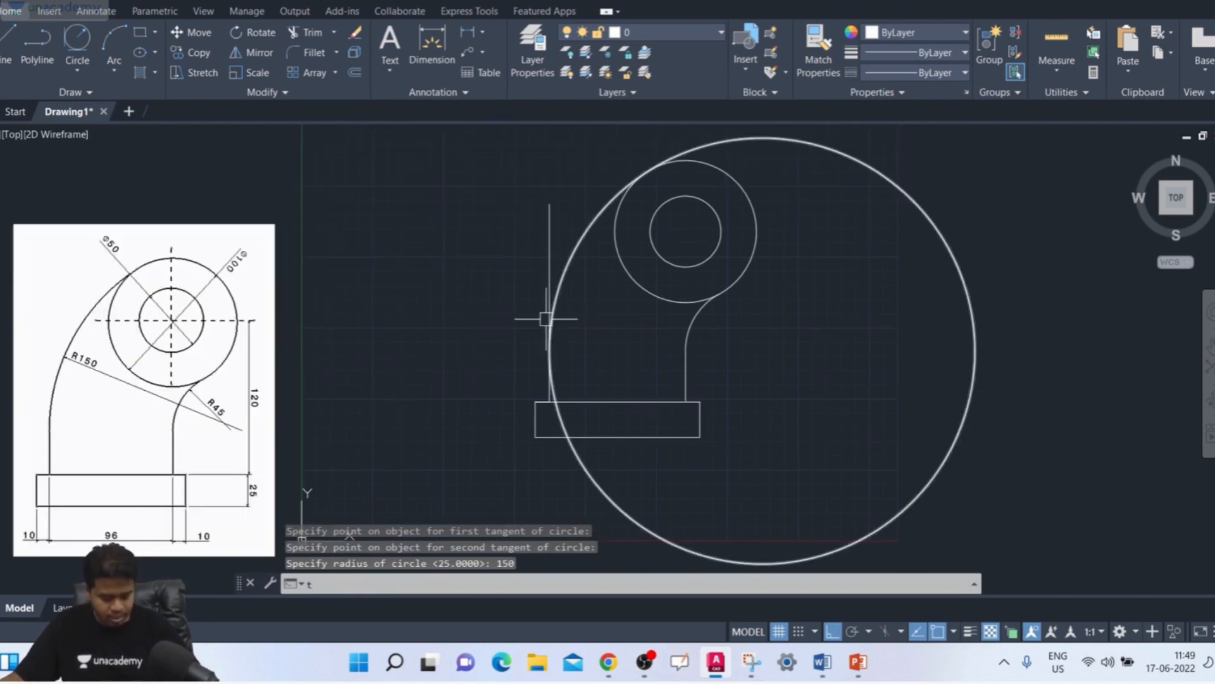
pyautogui.write('r')
pyautogui.press('Return')
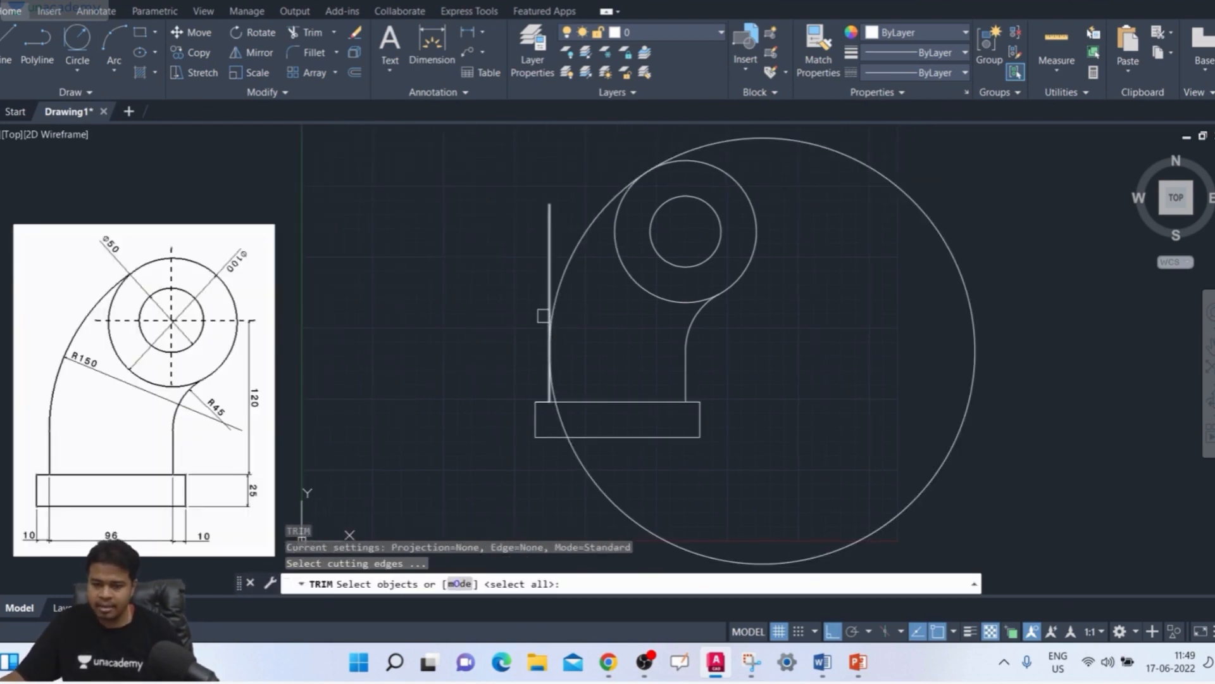
pyautogui.press('Return')
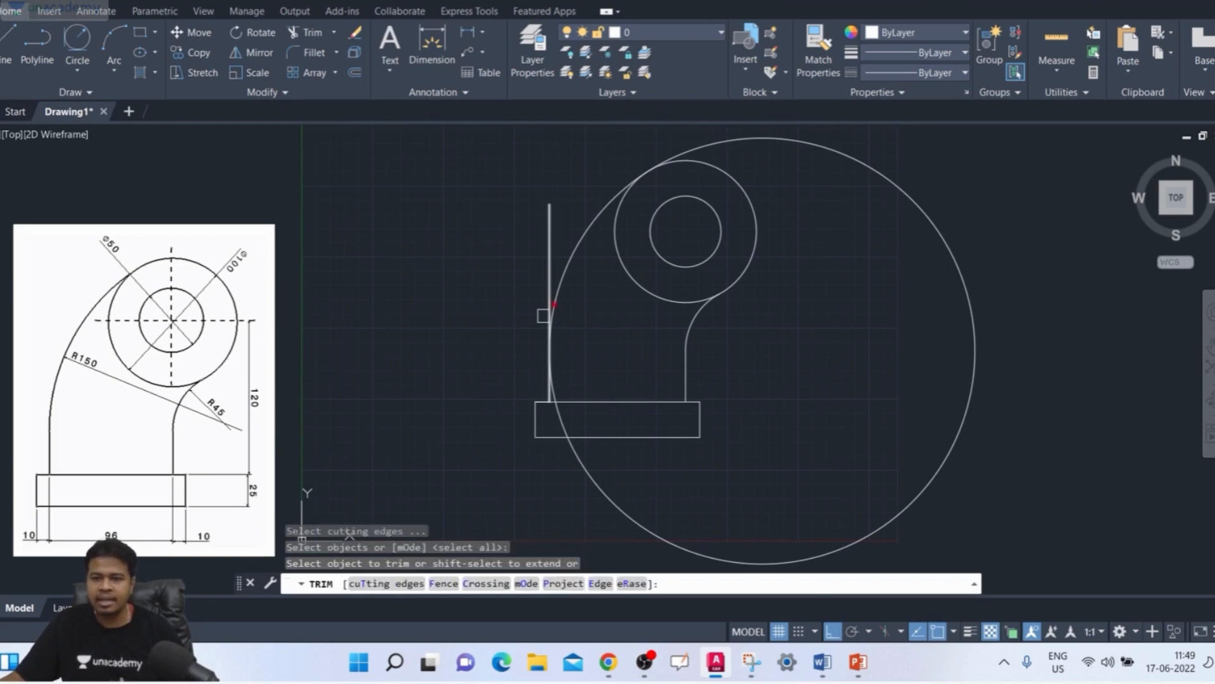
pyautogui.click(963, 301)
pyautogui.scroll(4, 515, 438)
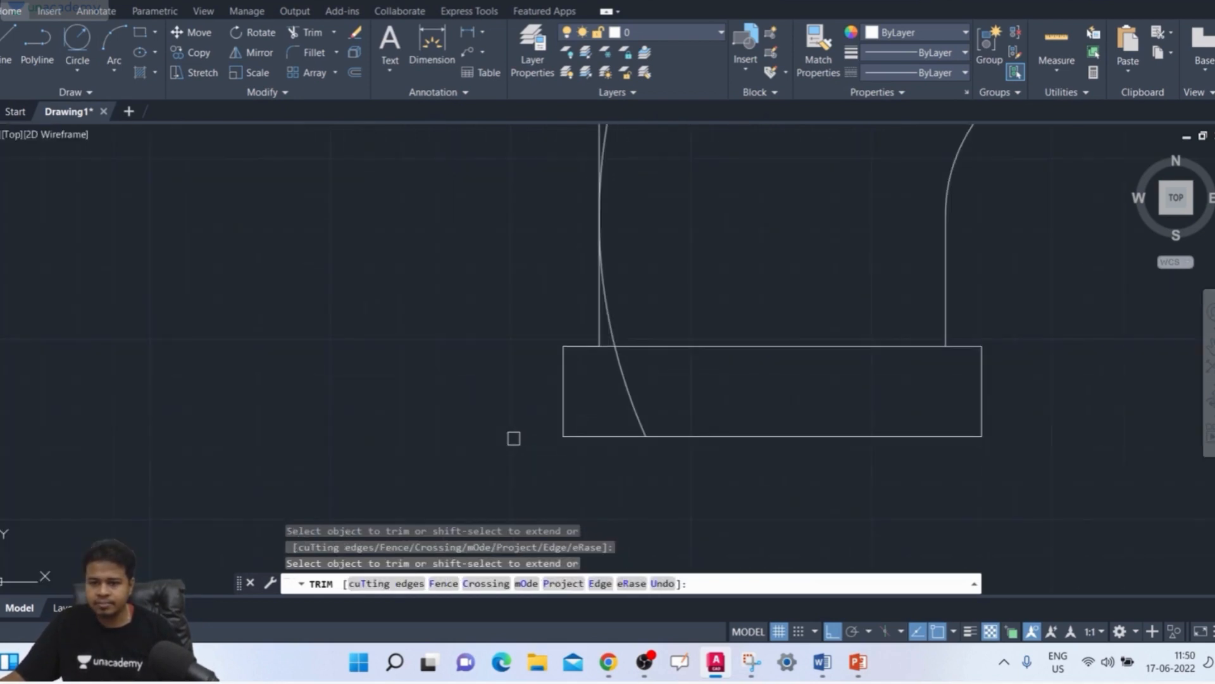
pyautogui.click(617, 327)
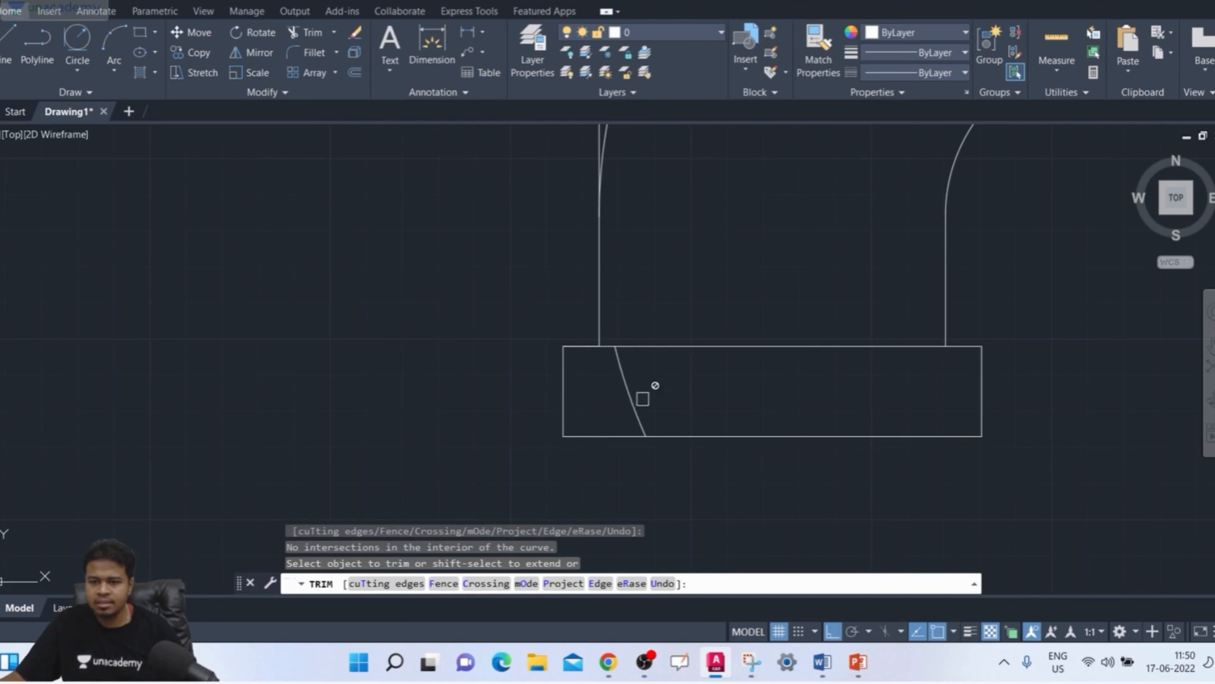
pyautogui.scroll(-4, 697, 388)
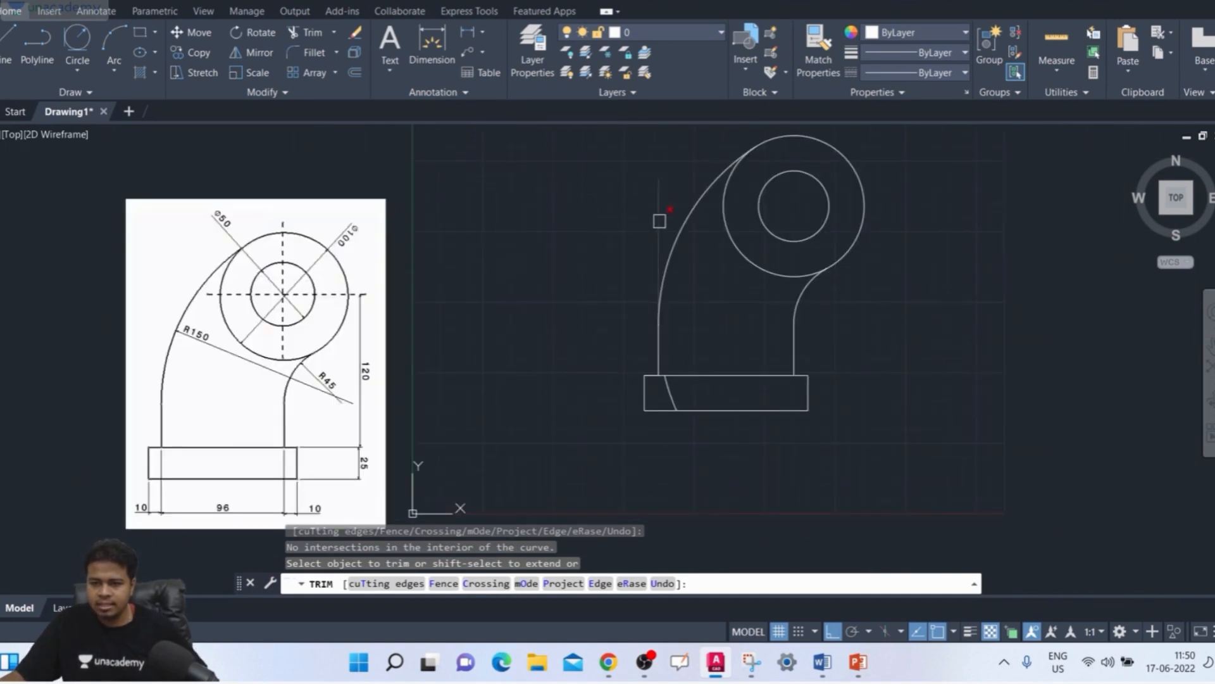
pyautogui.click(660, 220)
pyautogui.scroll(4, 734, 334)
pyautogui.press('Escape')
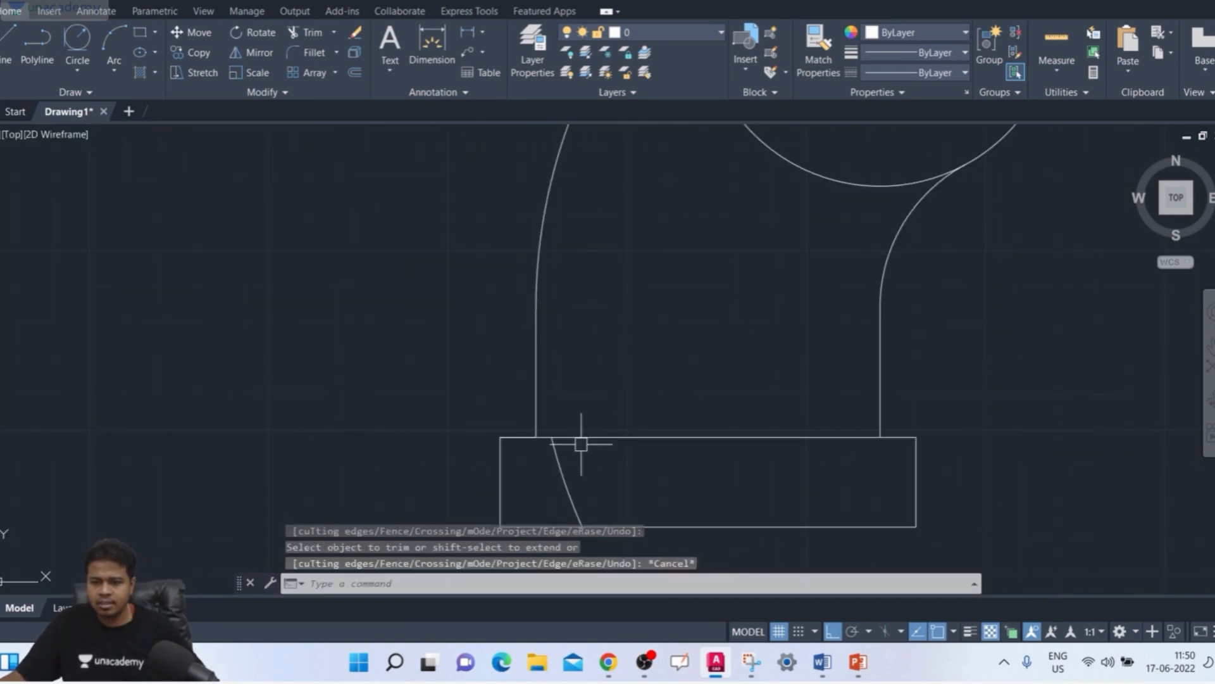
# Step: Delete the leftover arc segment of the large circle inside the base rectangle
pyautogui.click(564, 472)
pyautogui.press('Delete')
pyautogui.scroll(-5, 651, 472)
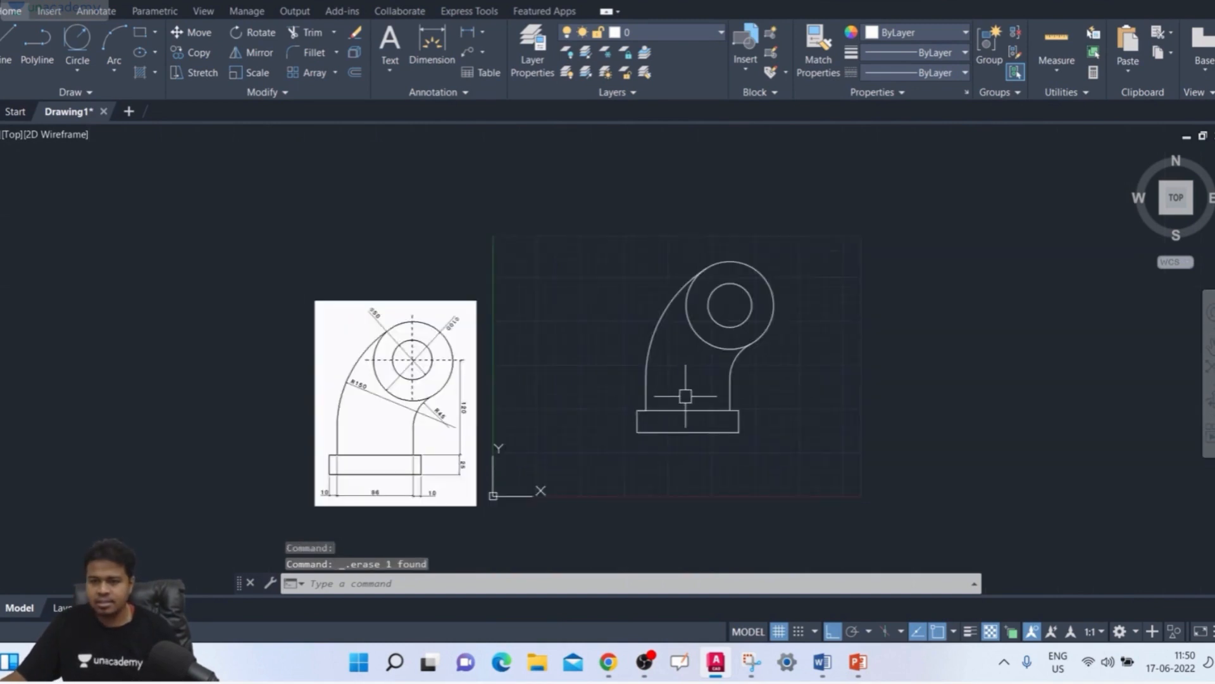
pyautogui.moveTo(686, 399); pyautogui.dragTo(644, 363, button='middle')
pyautogui.scroll(3, 570, 364)
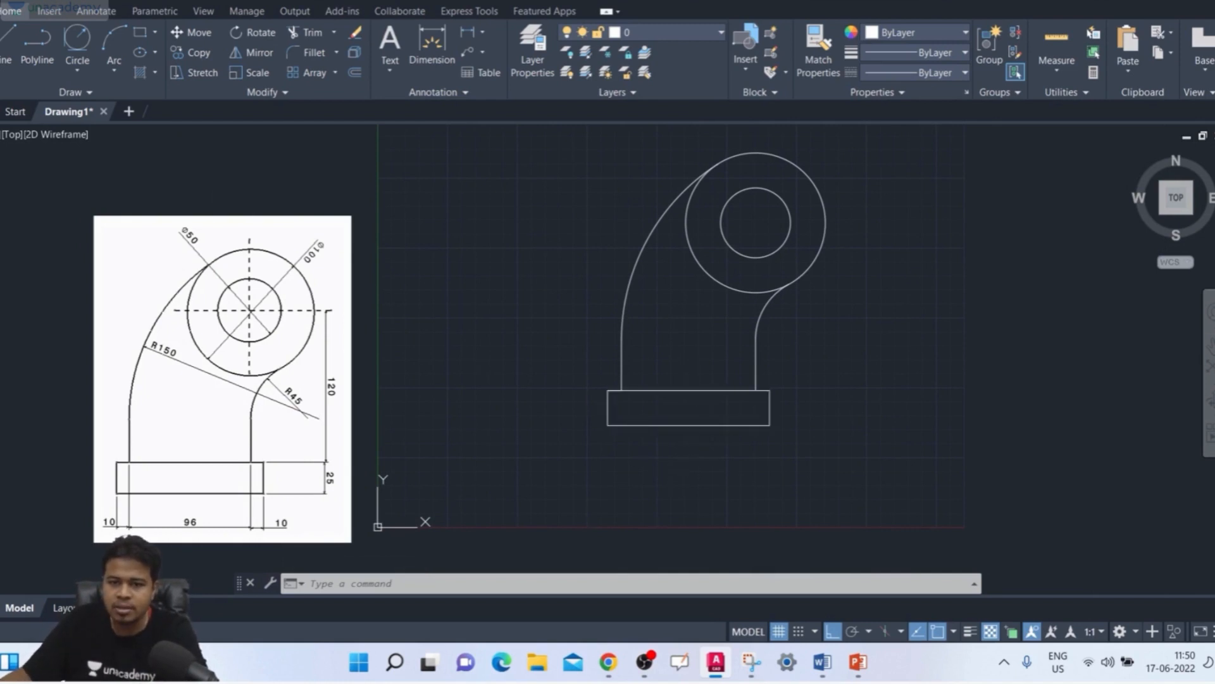
pyautogui.moveTo(922, 336); pyautogui.dragTo(868, 393, button='middle')
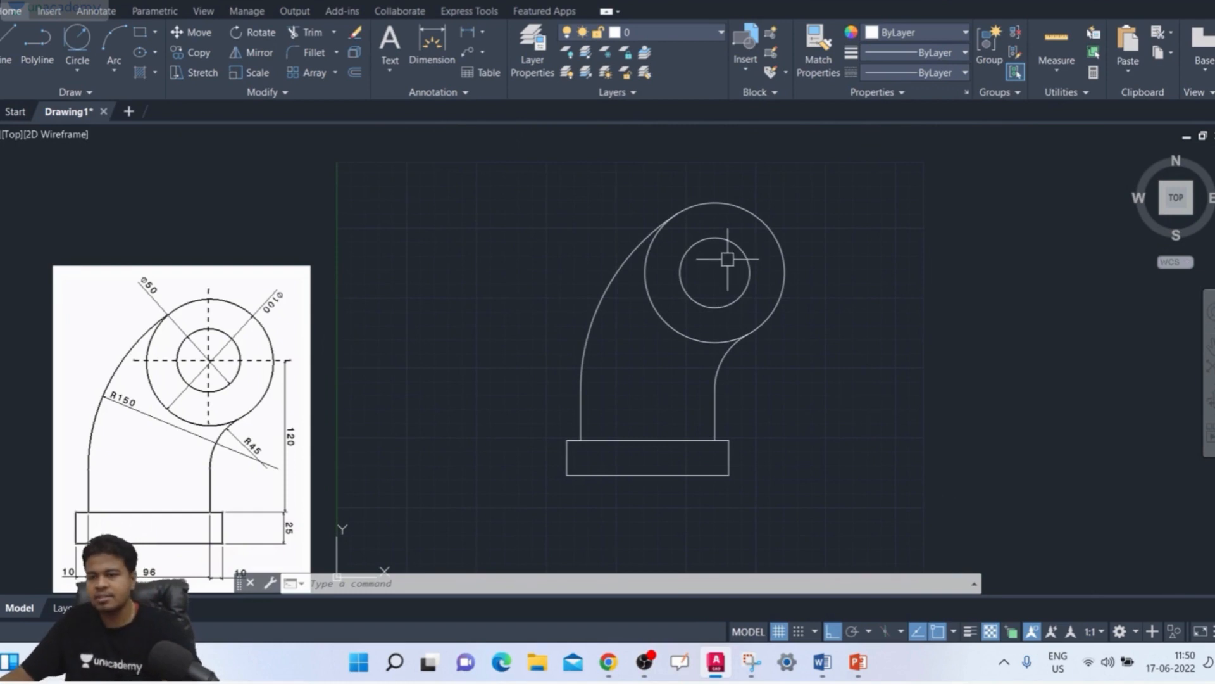
pyautogui.write('l')
pyautogui.press('Return')
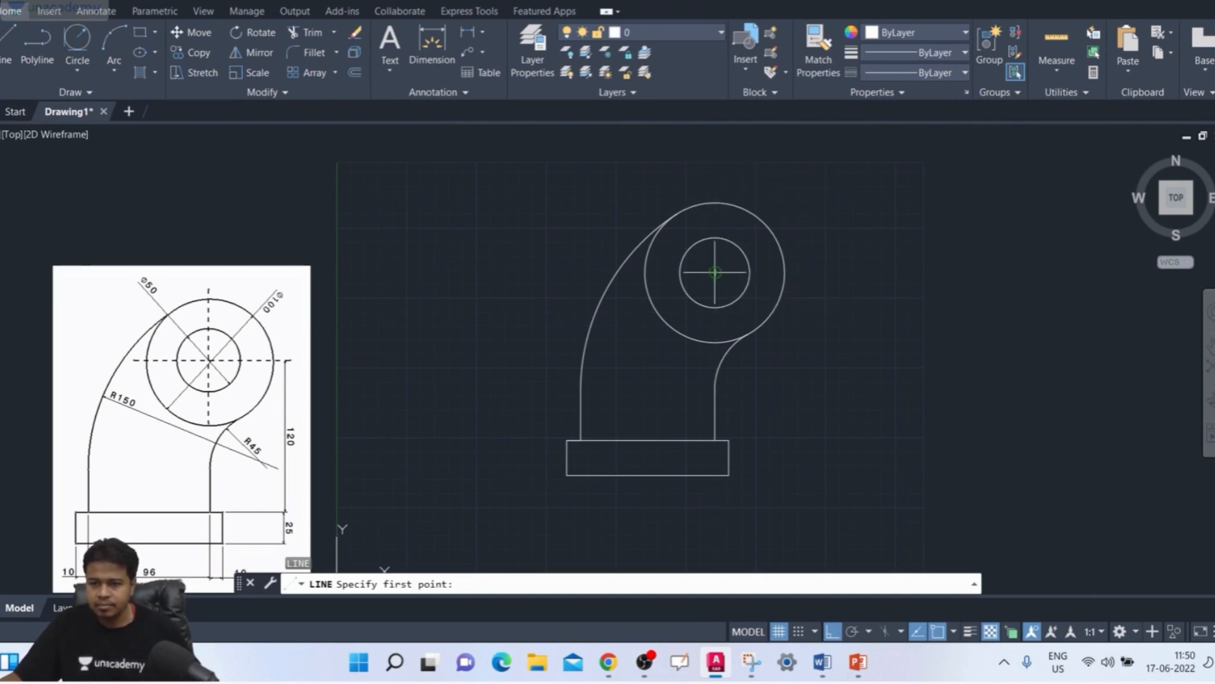
pyautogui.click(715, 168)
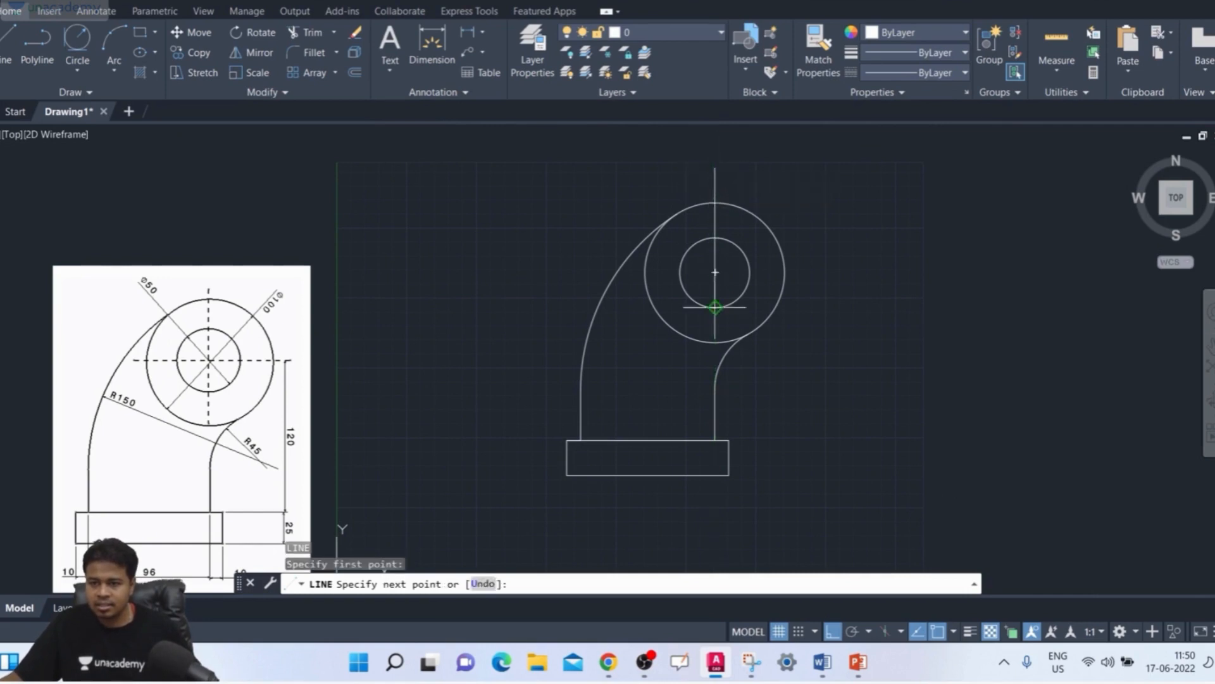
pyautogui.press('Escape')
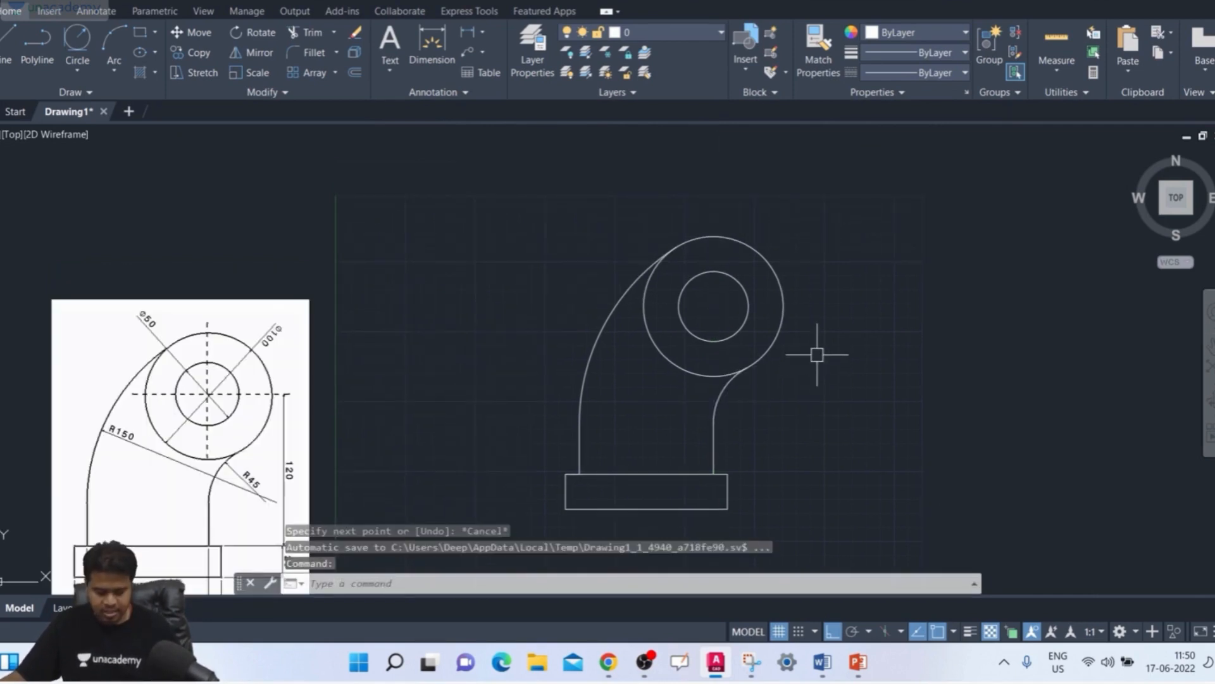
# Step: Toggle polar tracking on and off, and object snap tracking off and back on
pyautogui.press('F10')
pyautogui.press('alt')
pyautogui.press('F10')
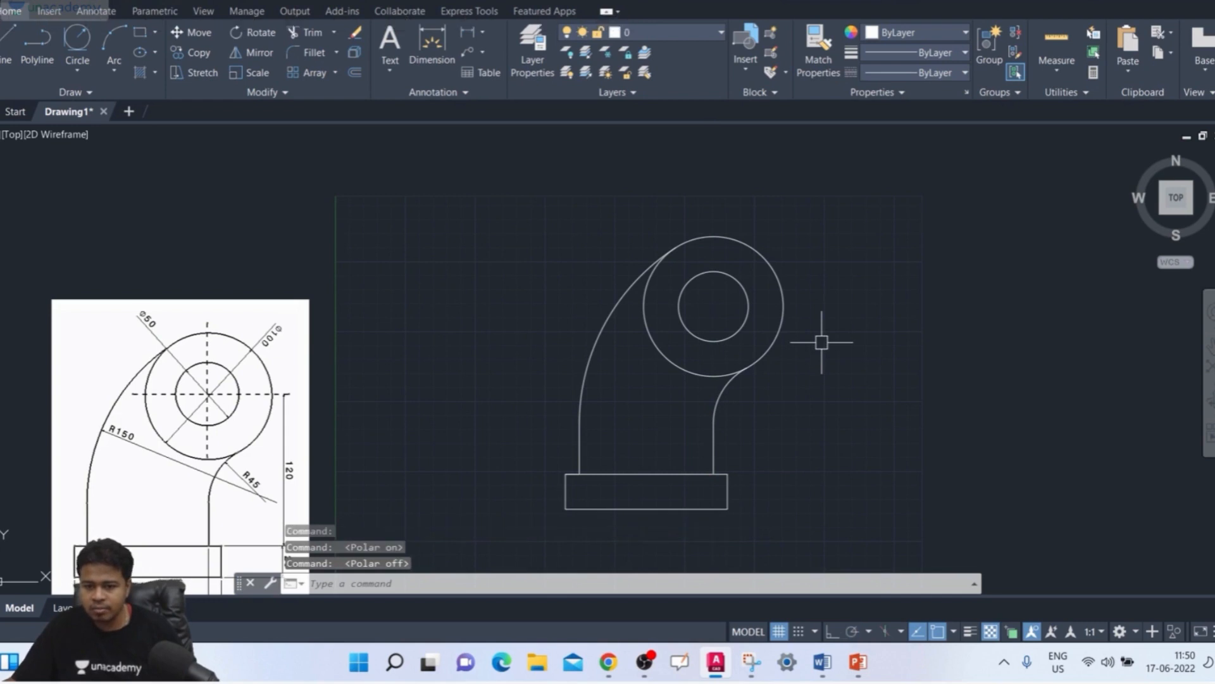
pyautogui.press('F11')
pyautogui.press('F11')
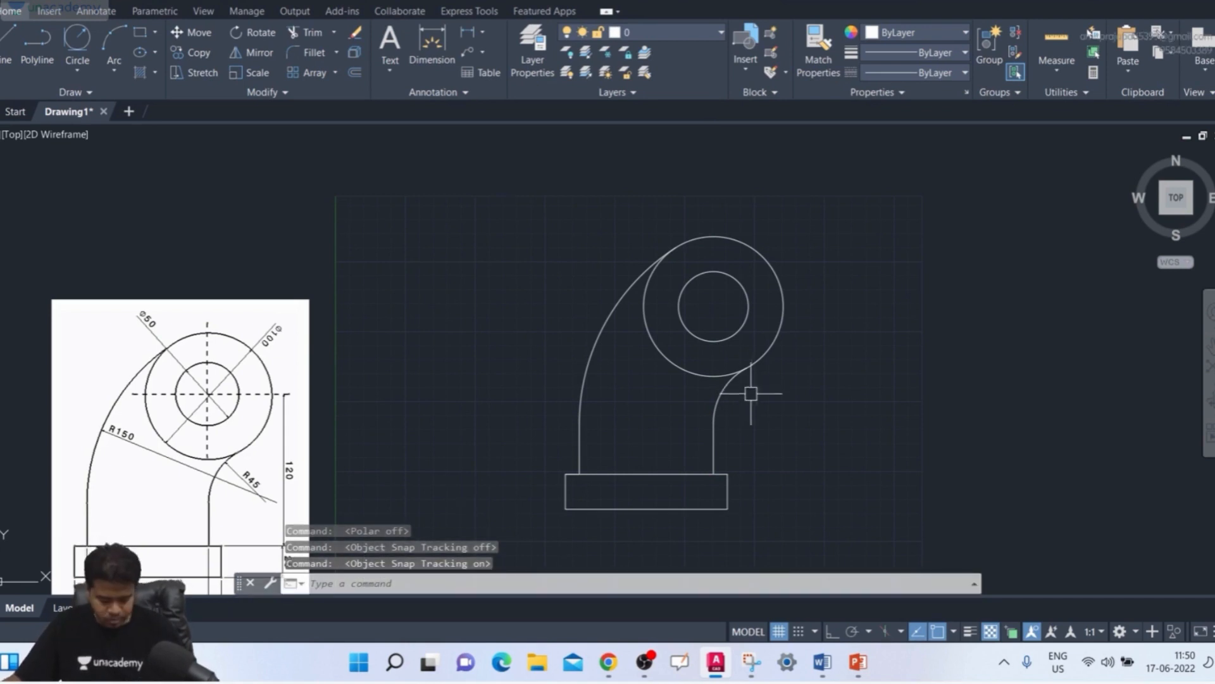
# Step: With Ortho on, draw a vertical line about 114 units long through the circles' centre, from above the outer circle to just inside its lower edge
pyautogui.write('l')
pyautogui.press('Return')
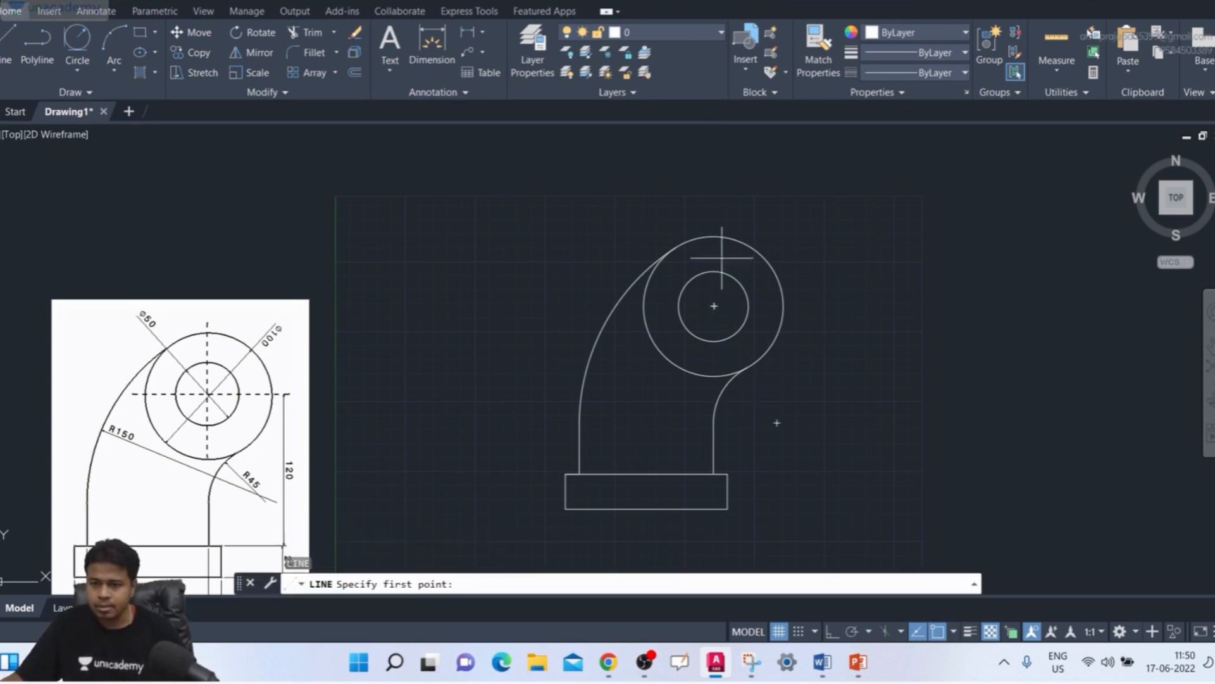
pyautogui.click(713, 213)
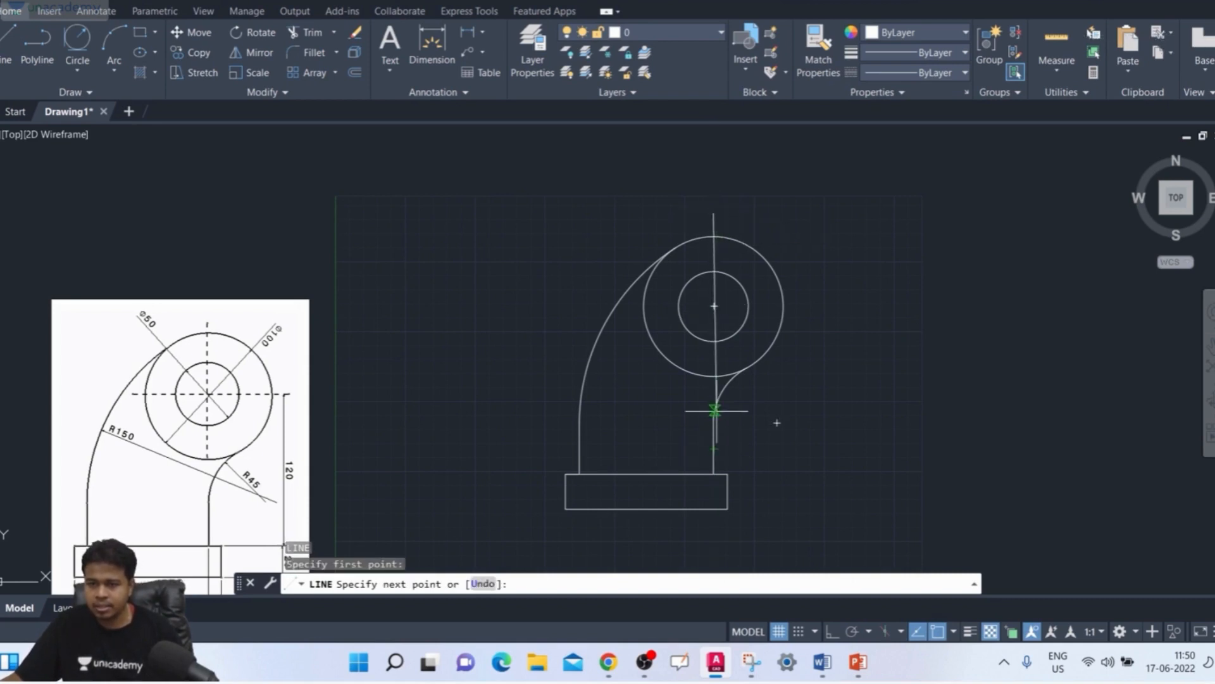
pyautogui.scroll(6, 714, 408)
pyautogui.scroll(-6, 709, 279)
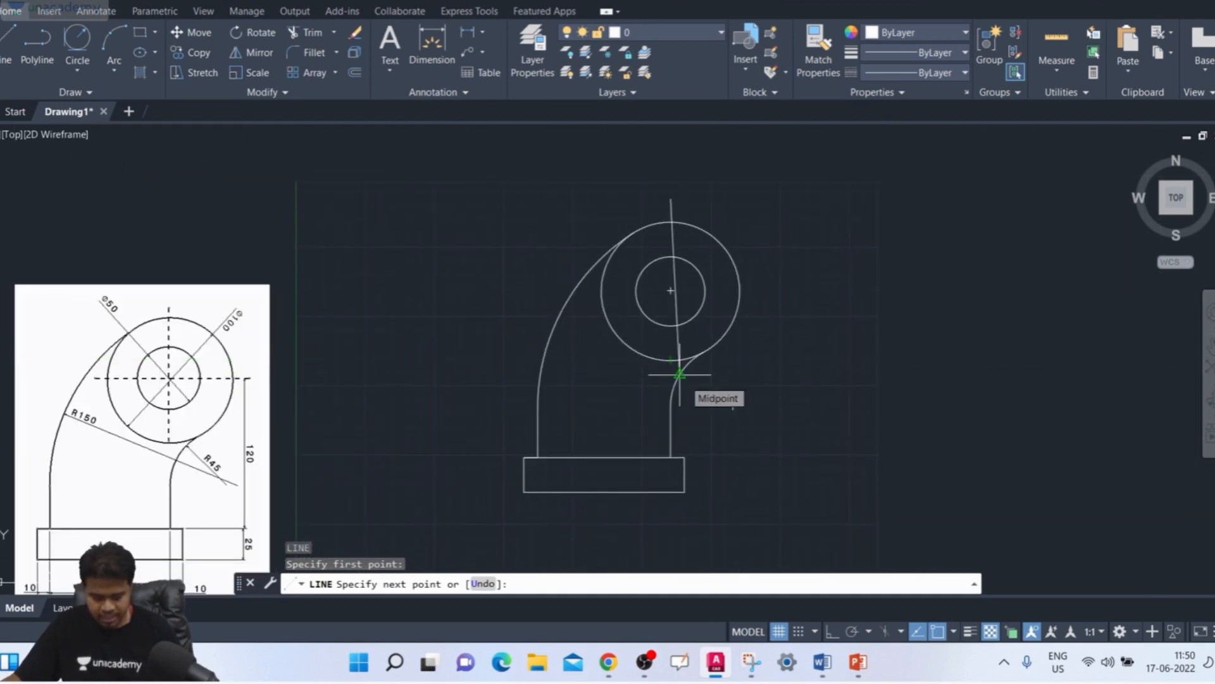
pyautogui.press('F8')
pyautogui.scroll(2, 671, 361)
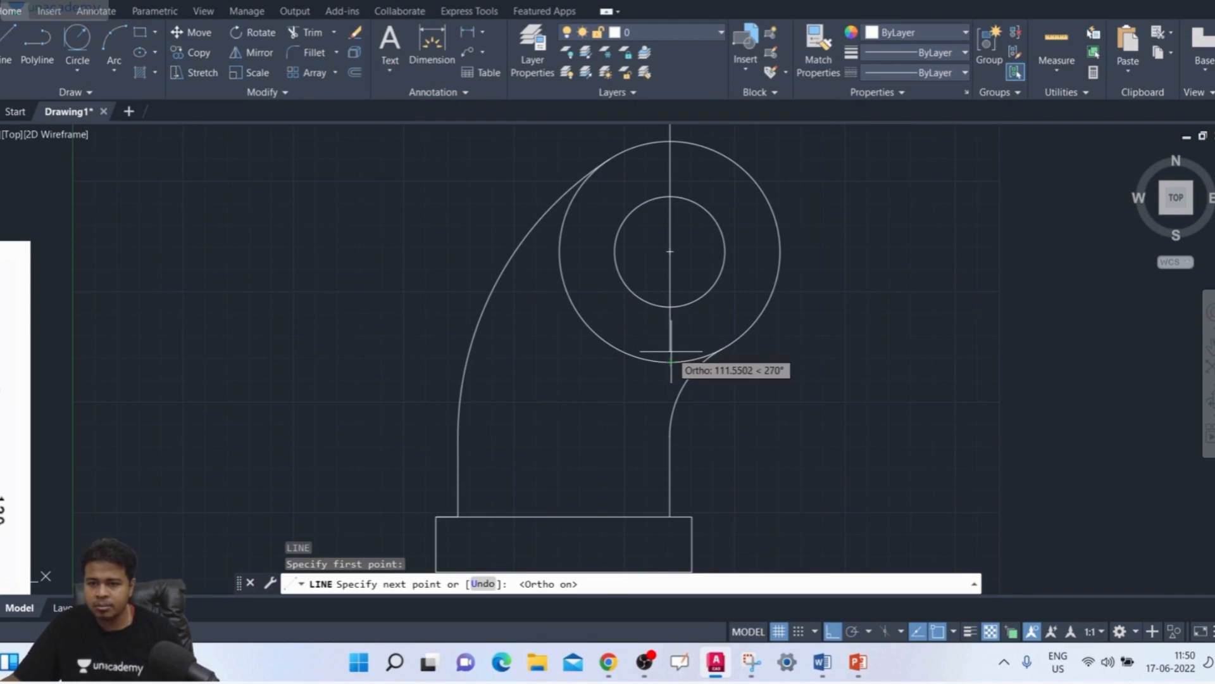
pyautogui.scroll(3, 671, 351)
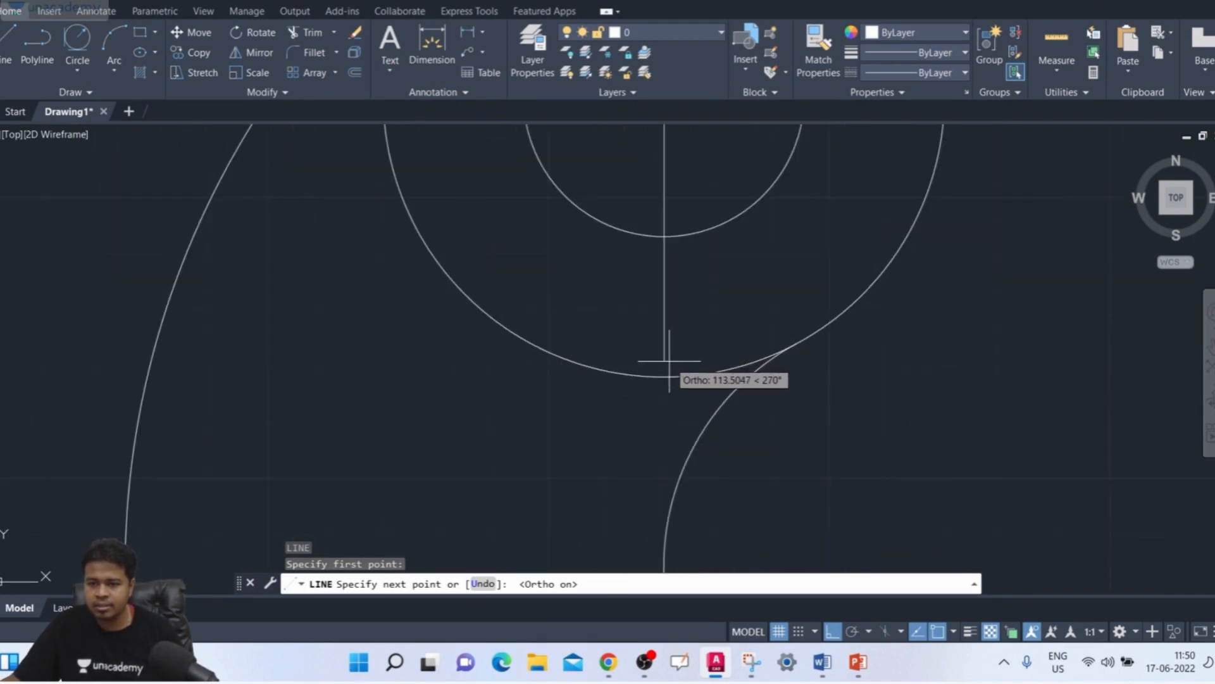
pyautogui.click(664, 364)
pyautogui.press('Return')
pyautogui.press('Return')
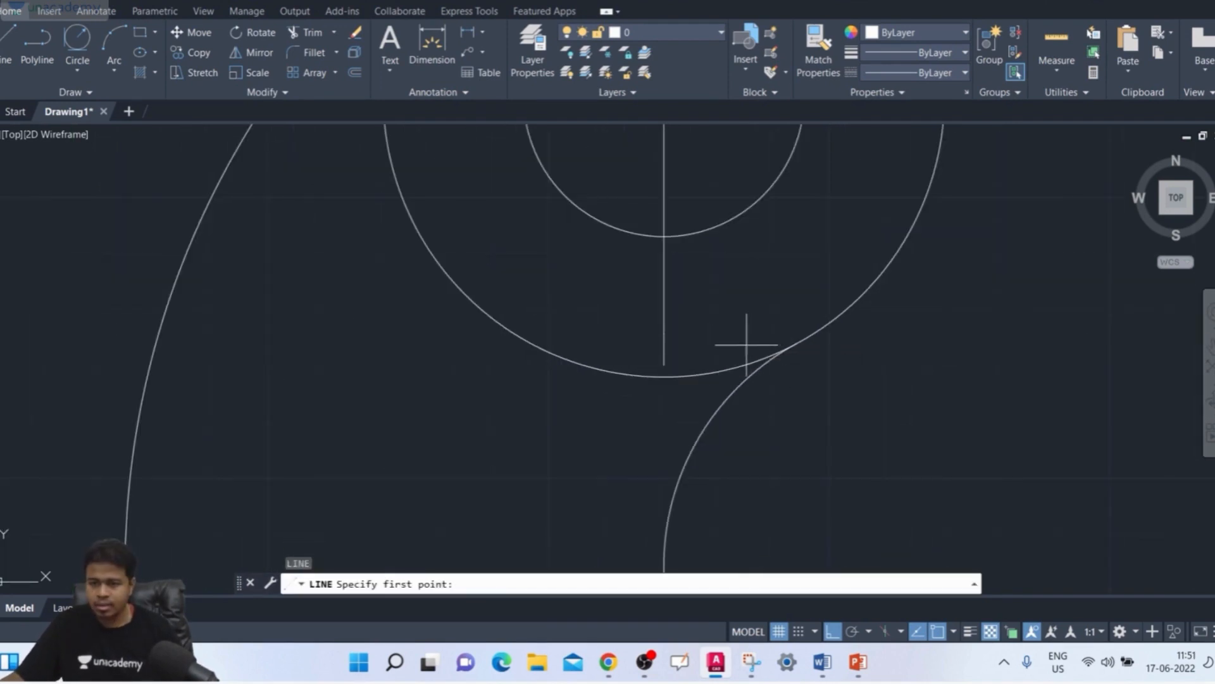
# Step: Draw a horizontal line through the circles' centre, from the outer circle's left quadrant to its right quadrant
pyautogui.scroll(-4, 749, 345)
pyautogui.scroll(1, 710, 370)
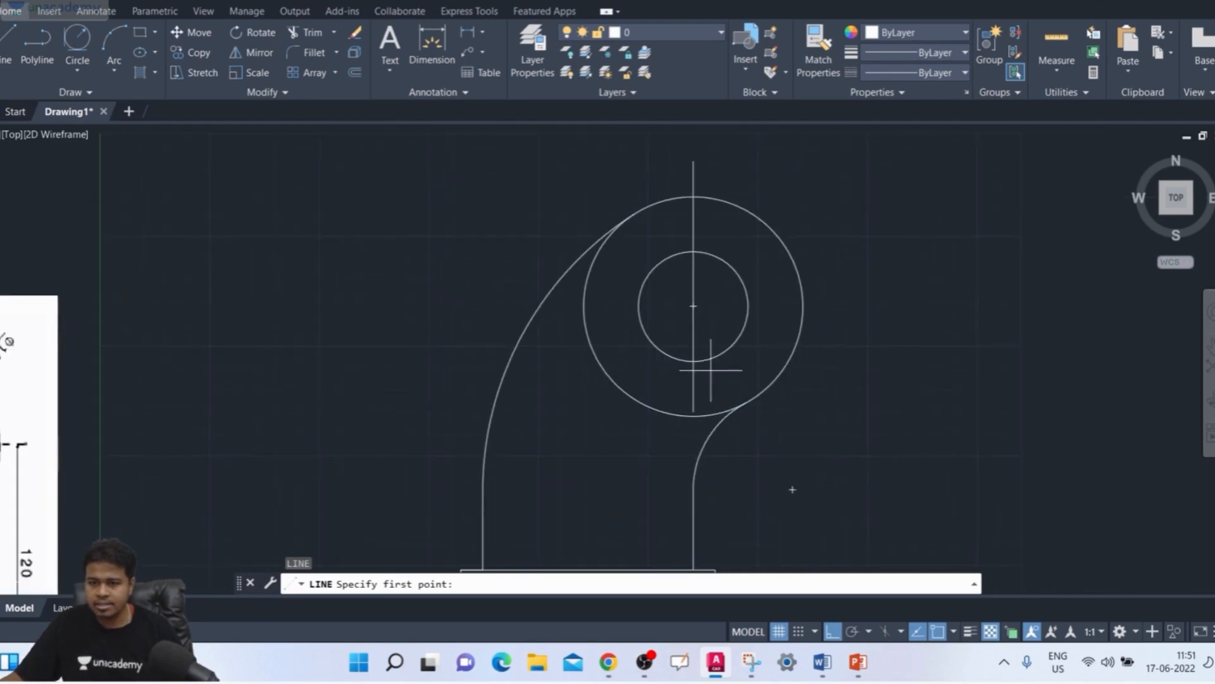
pyautogui.click(583, 306)
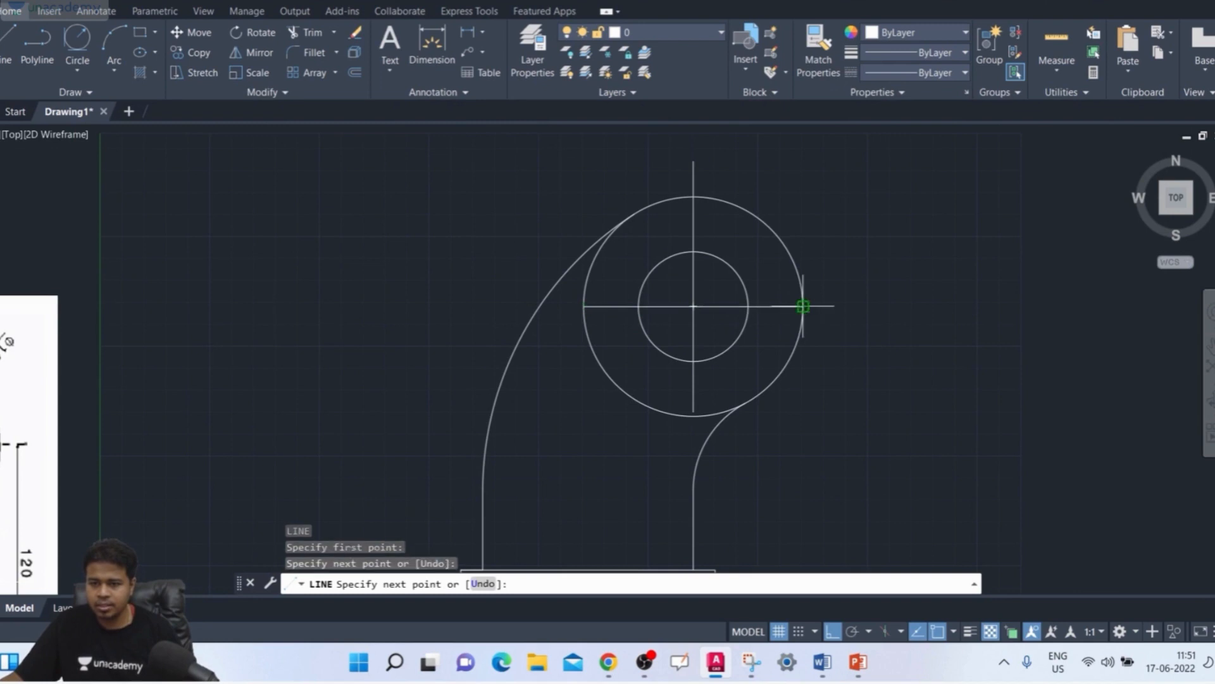
pyautogui.press('Escape')
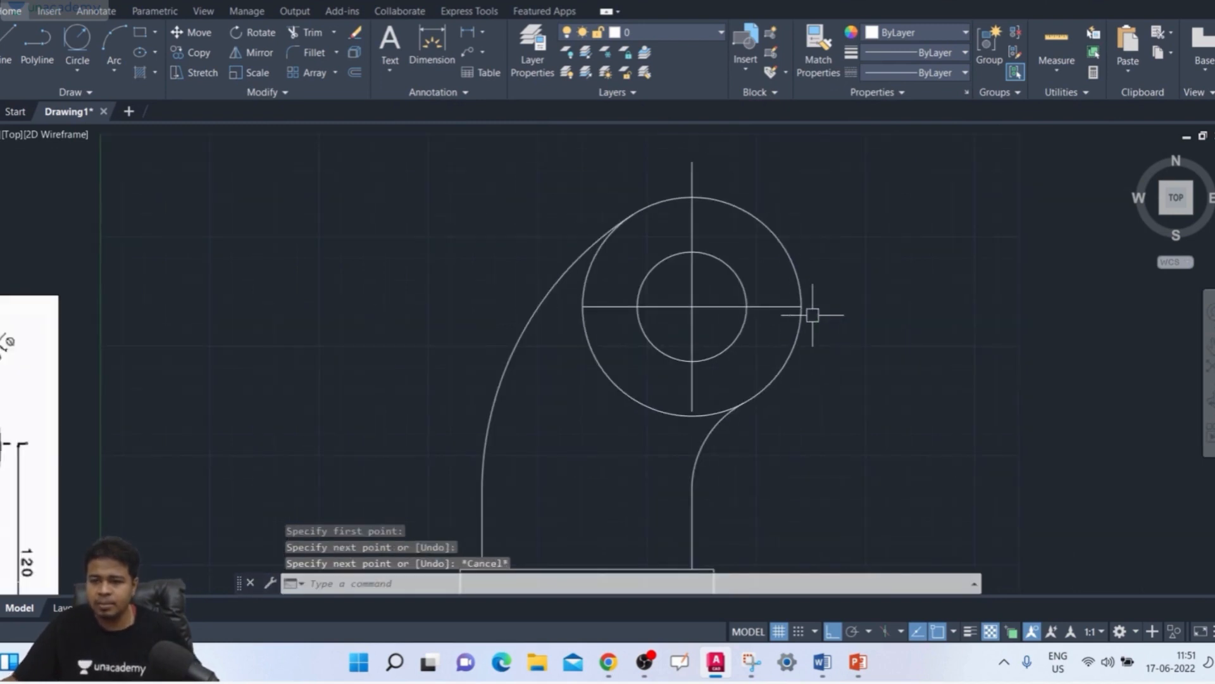
# Step: Display the object properties of the two crossing lines and check which linetypes are available for them
pyautogui.scroll(2, 813, 314)
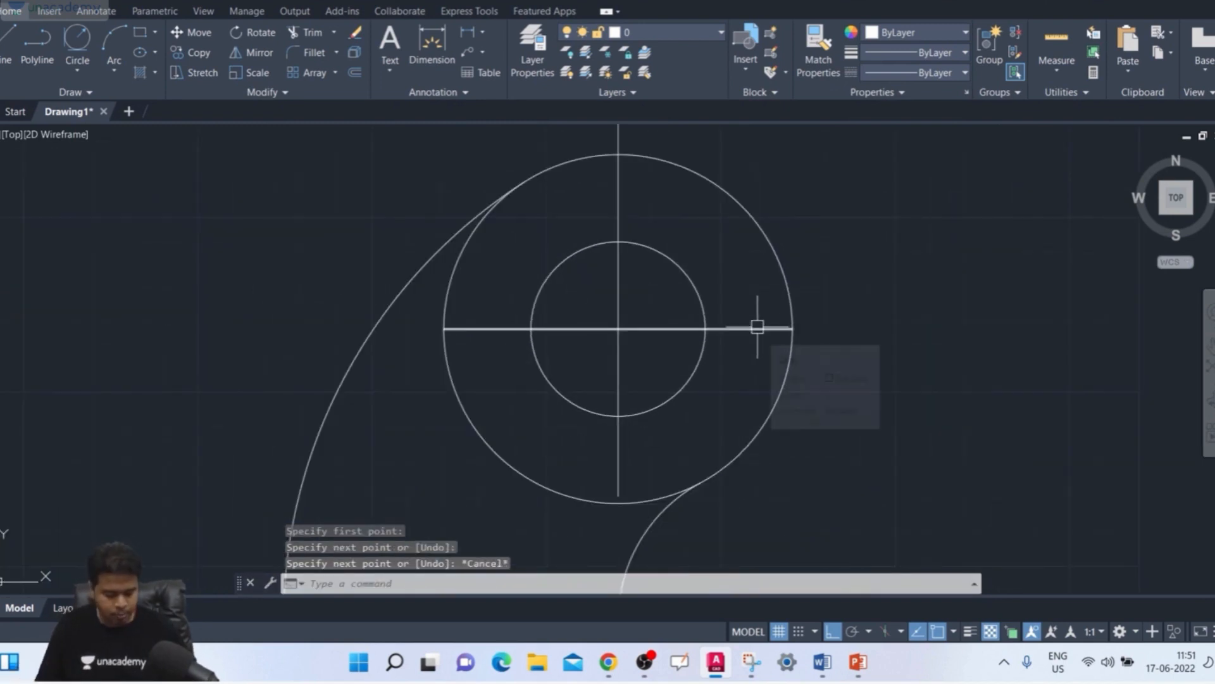
pyautogui.write('pr')
pyautogui.press('Return')
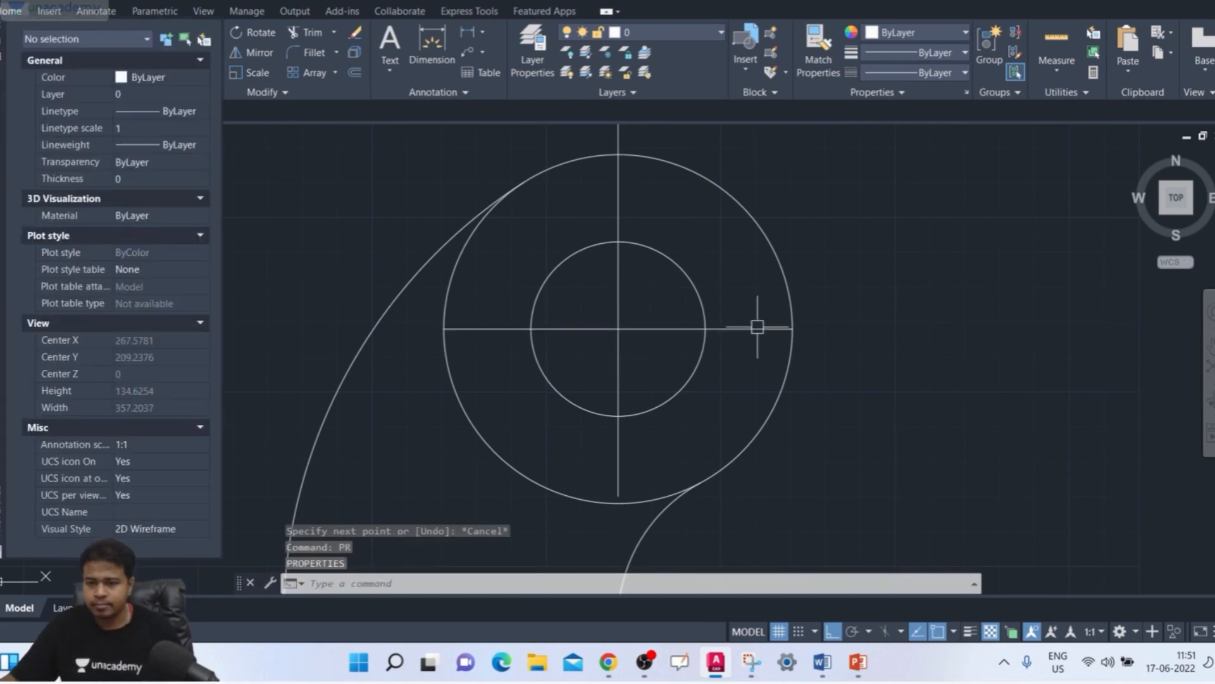
pyautogui.click(768, 309)
pyautogui.click(755, 354)
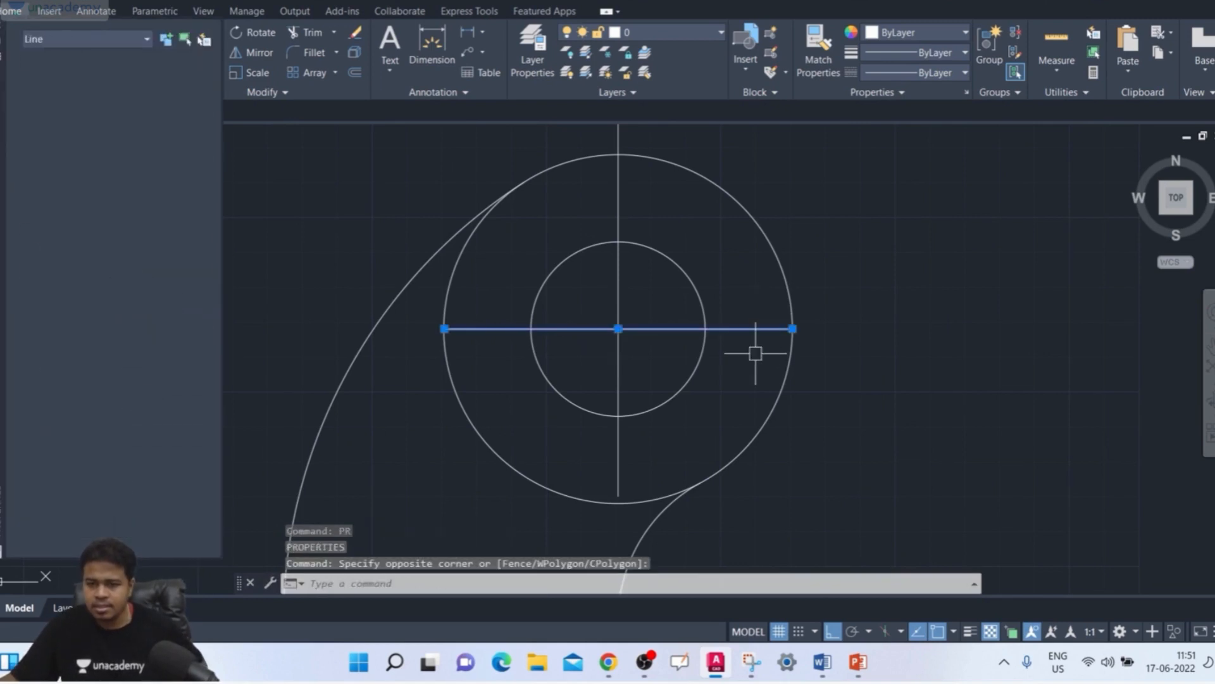
pyautogui.click(657, 207)
pyautogui.click(613, 208)
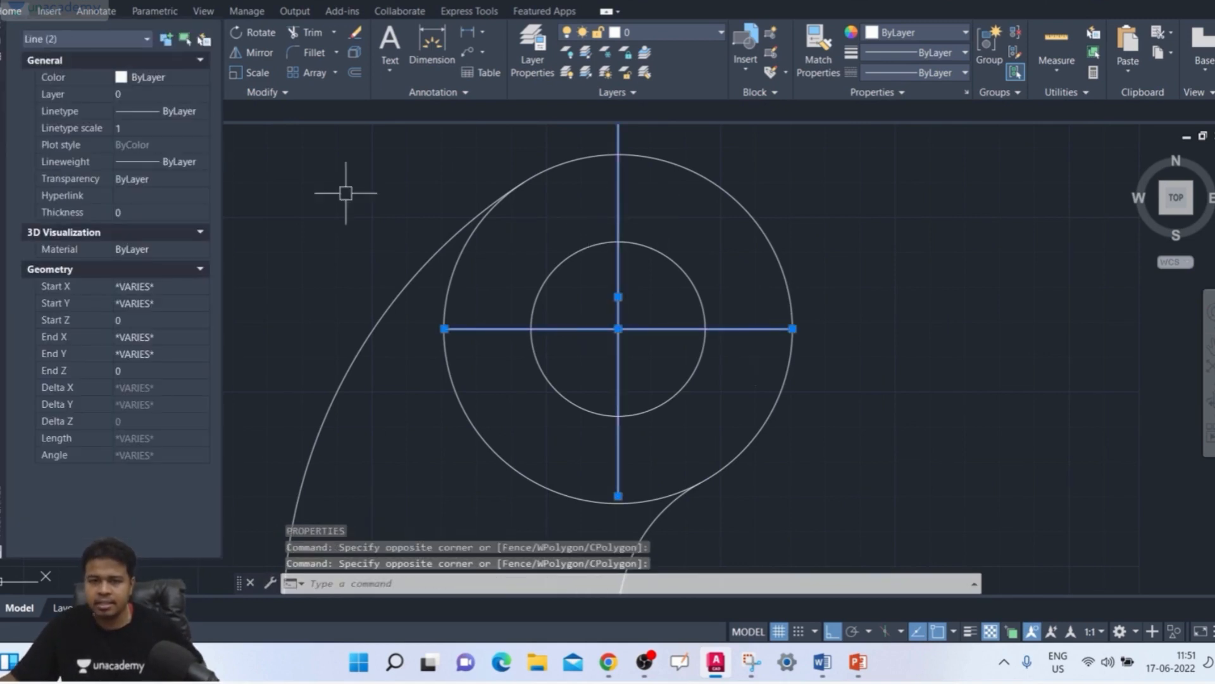
pyautogui.click(157, 117)
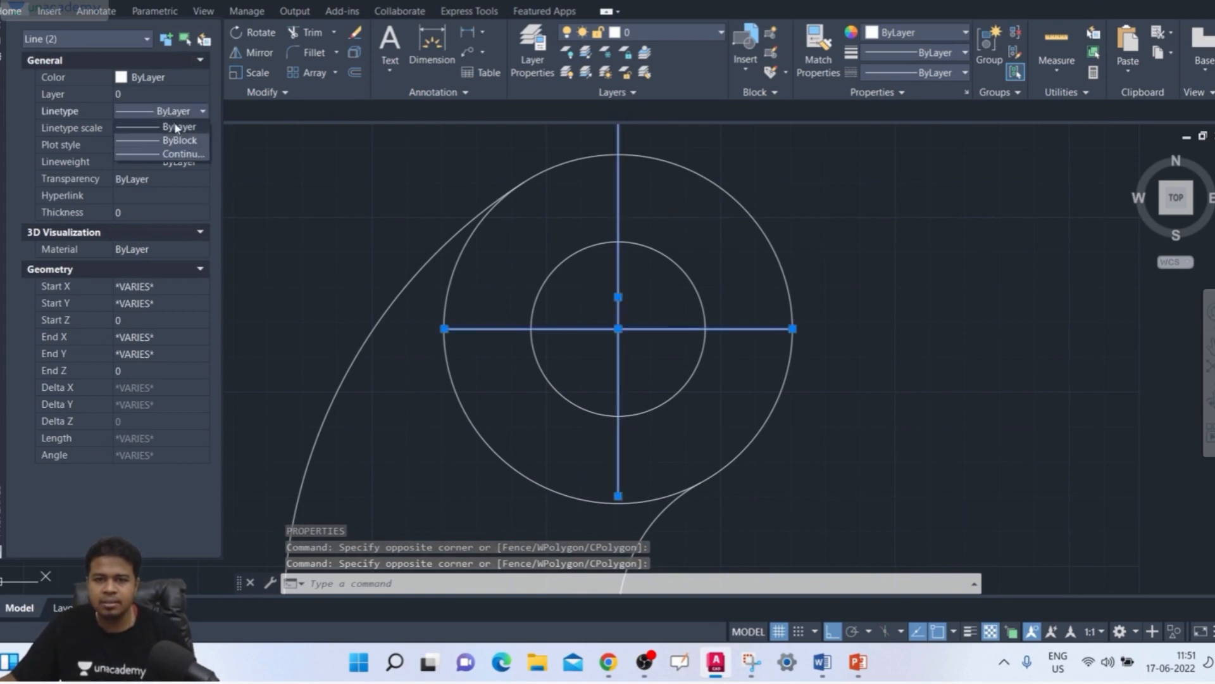
pyautogui.click(173, 125)
pyautogui.click(198, 113)
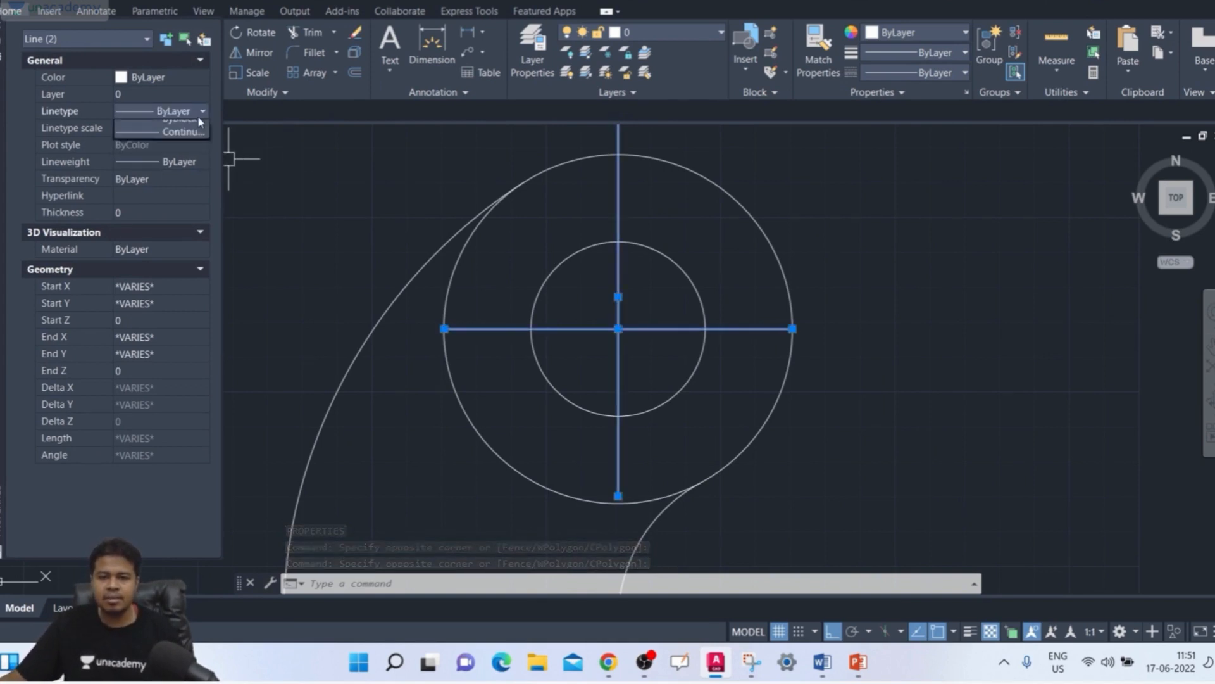
pyautogui.click(295, 178)
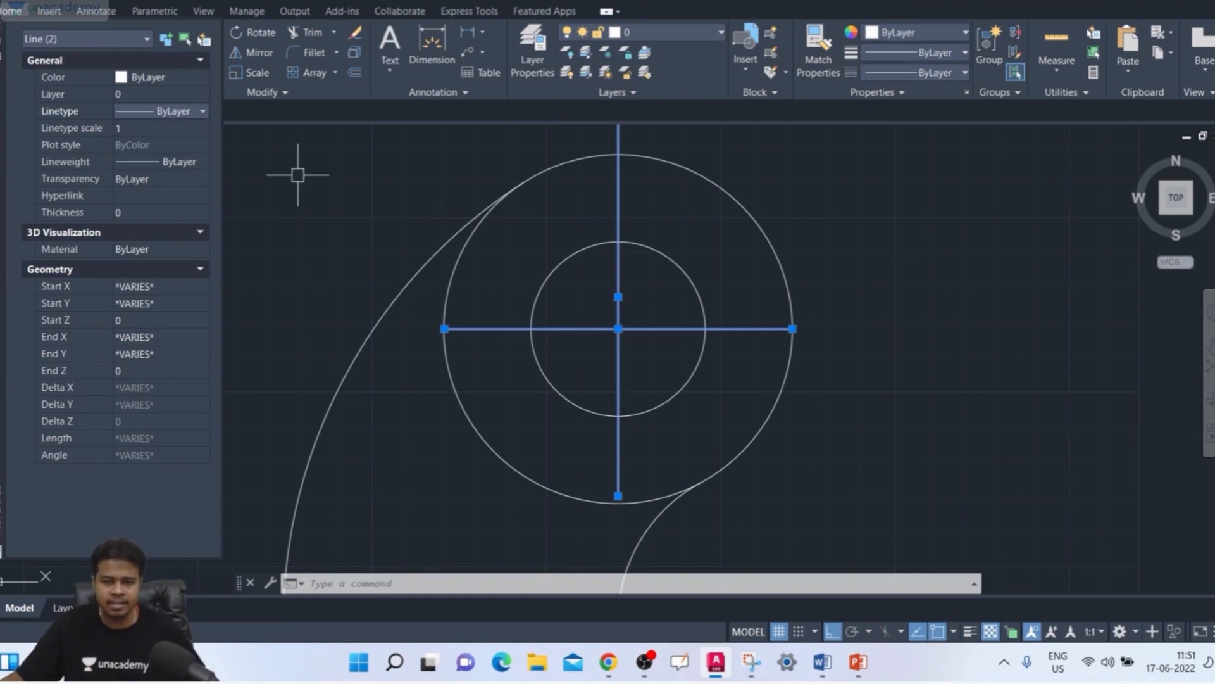
# Step: Load the CENTER linetype from acadiso.lin into the drawing with the LINETYPE command
pyautogui.write('LT')
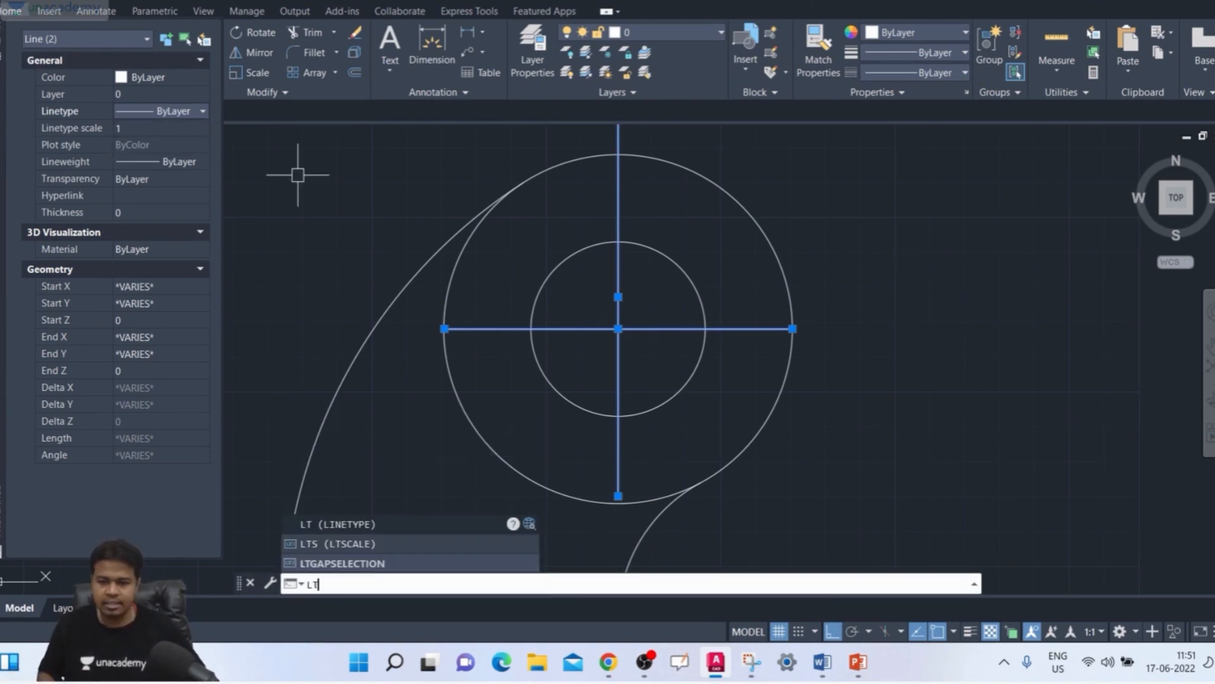
pyautogui.press('Return')
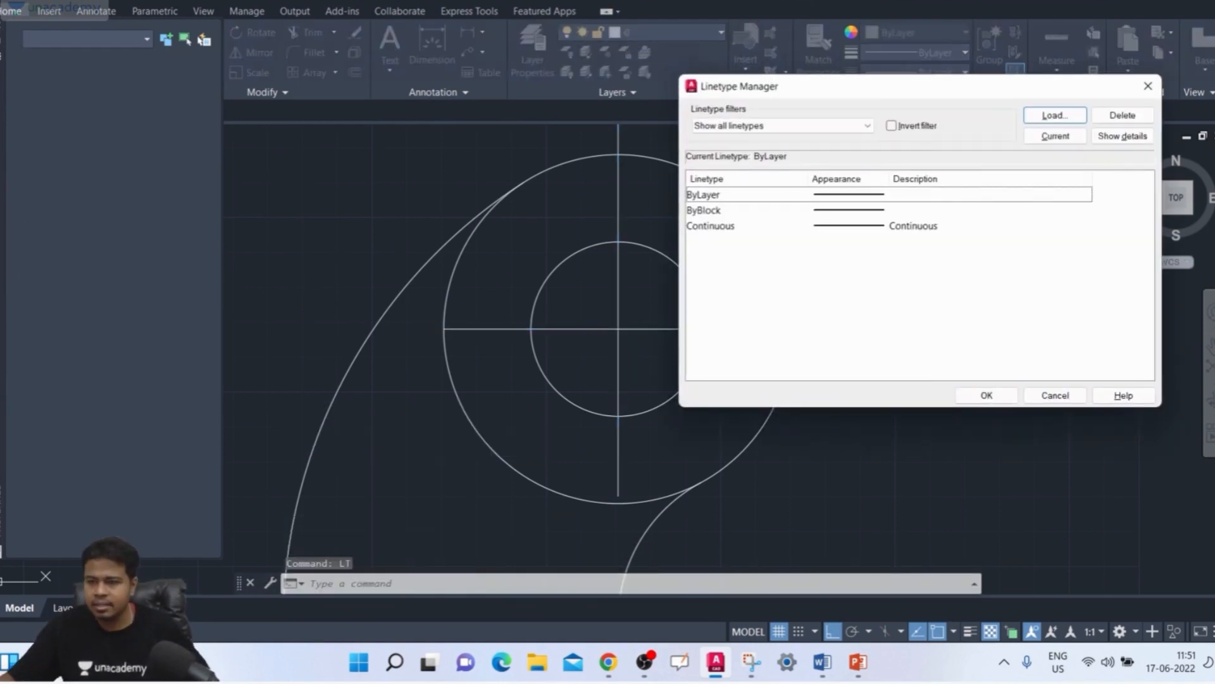
pyautogui.click(1063, 115)
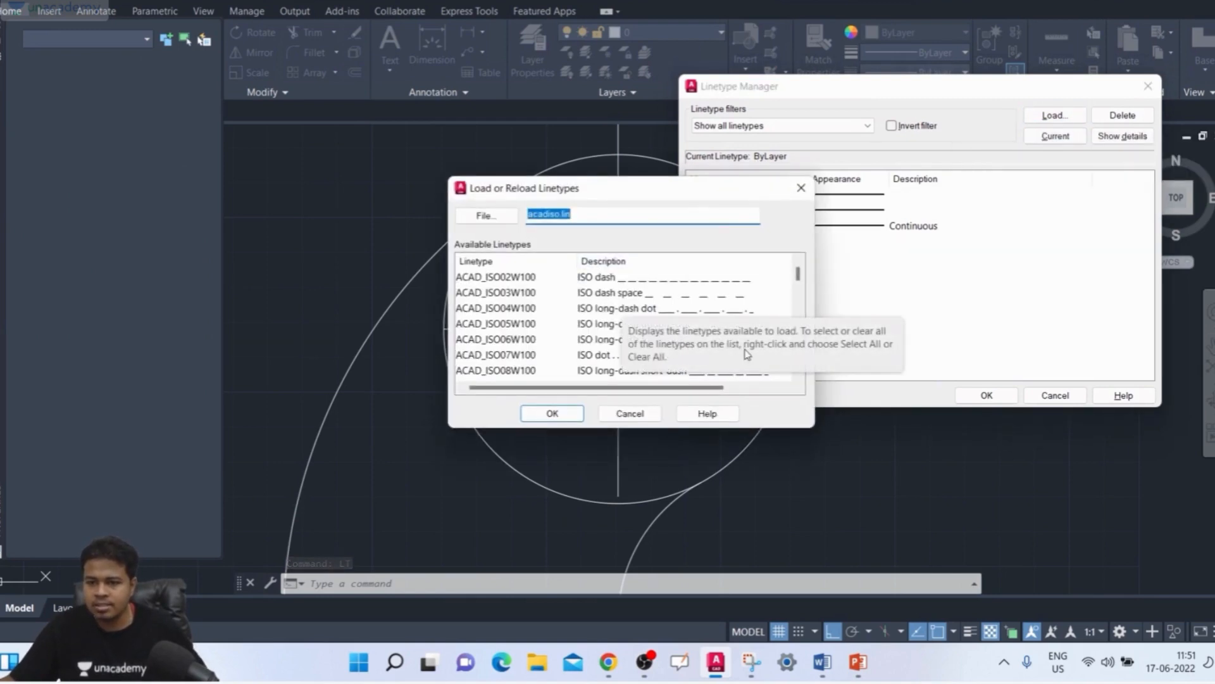
pyautogui.scroll(-1, 715, 353)
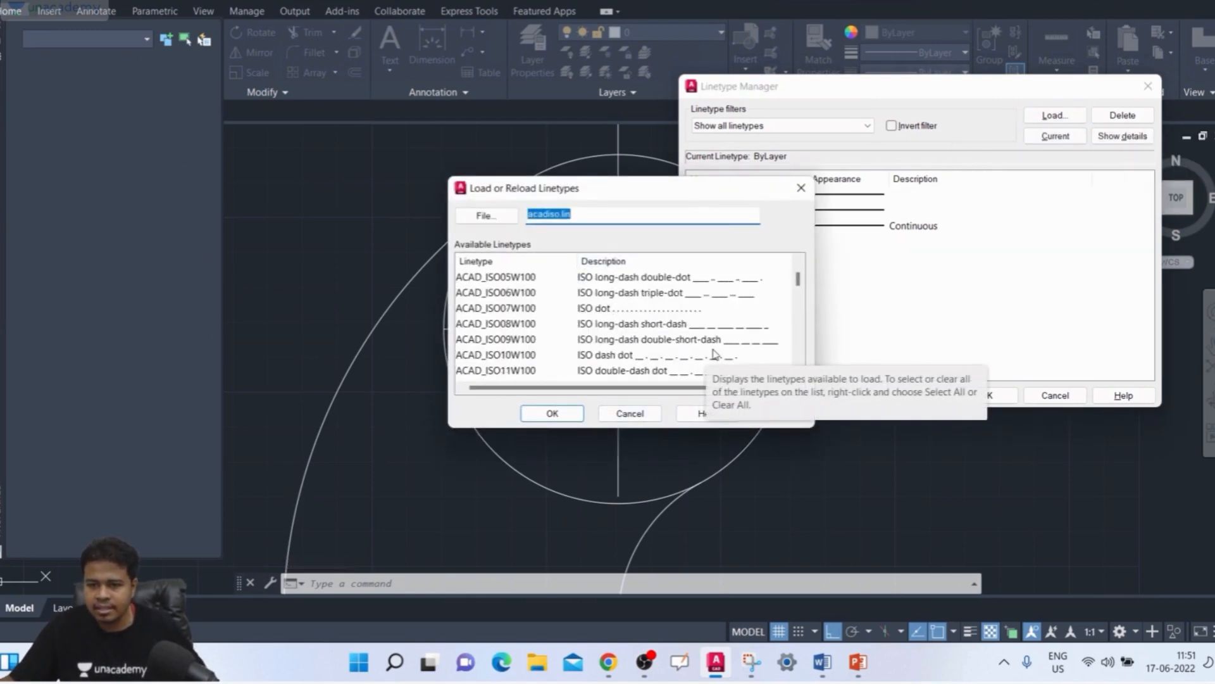
pyautogui.scroll(-1, 715, 353)
pyautogui.scroll(-1, 659, 328)
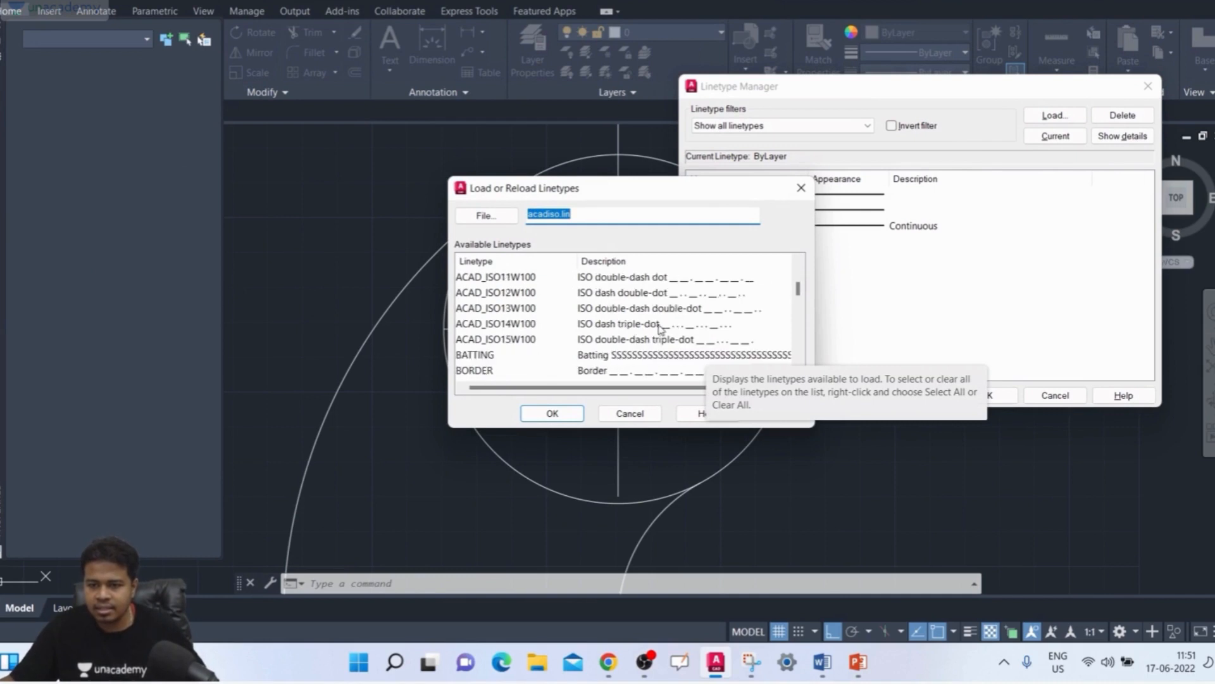
pyautogui.scroll(-1, 676, 344)
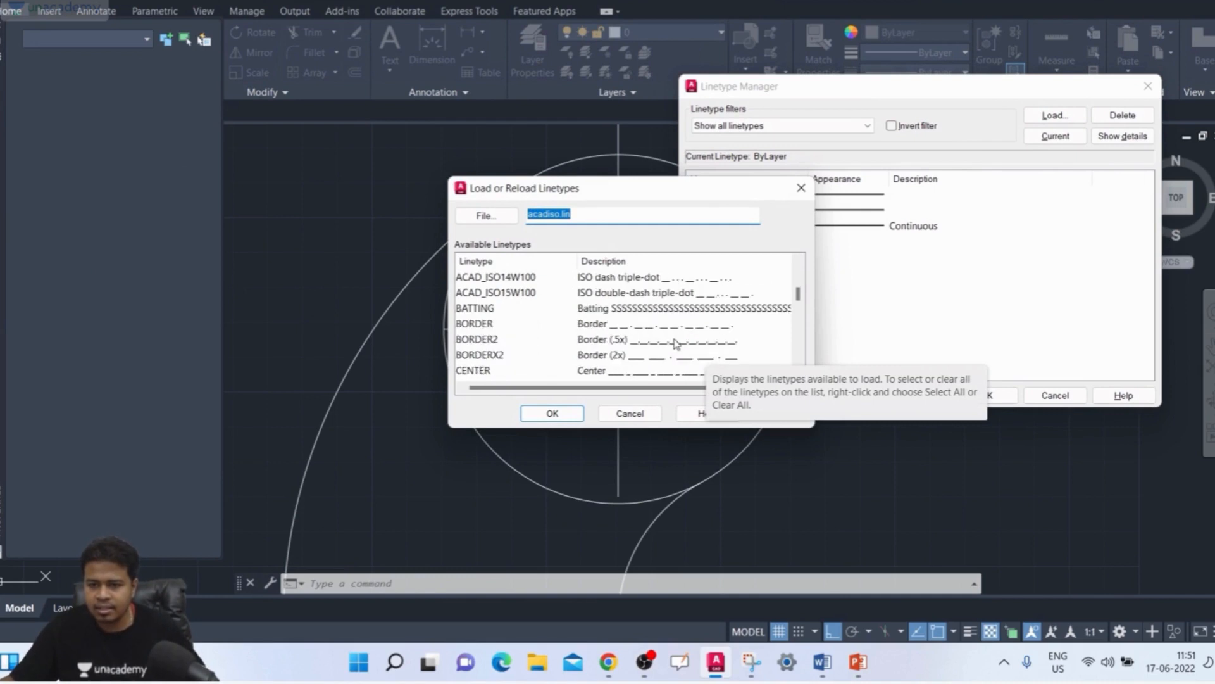
pyautogui.click(594, 372)
pyautogui.click(552, 413)
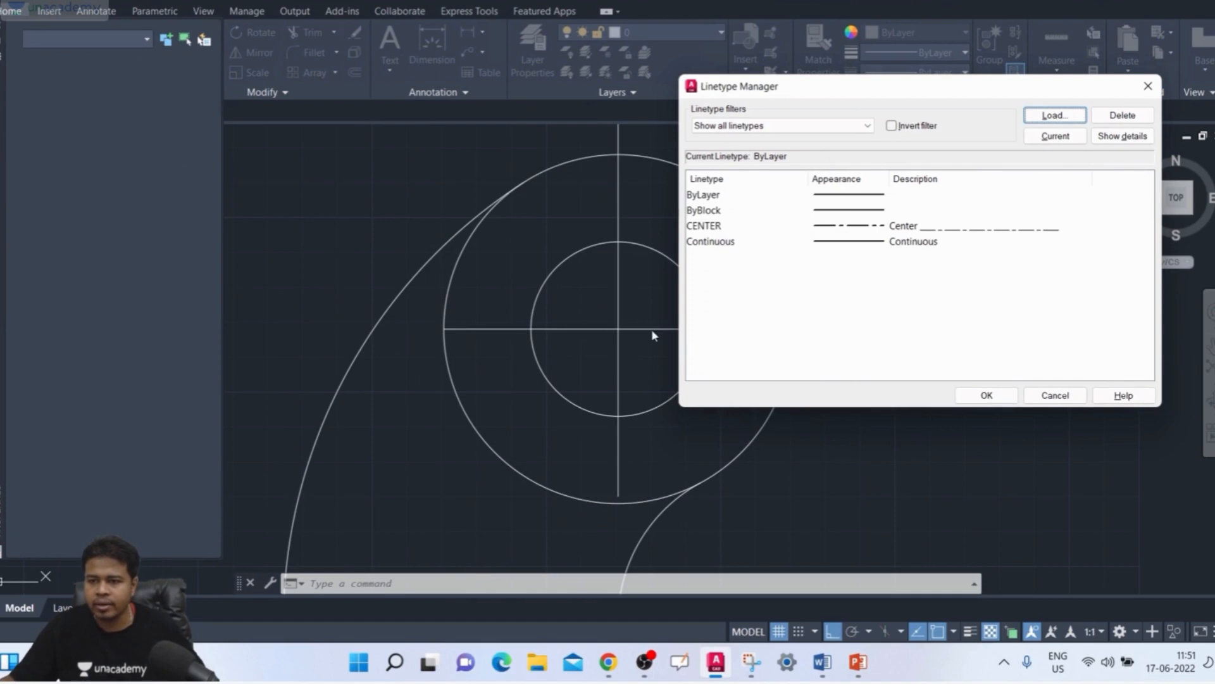
pyautogui.click(913, 227)
pyautogui.click(989, 394)
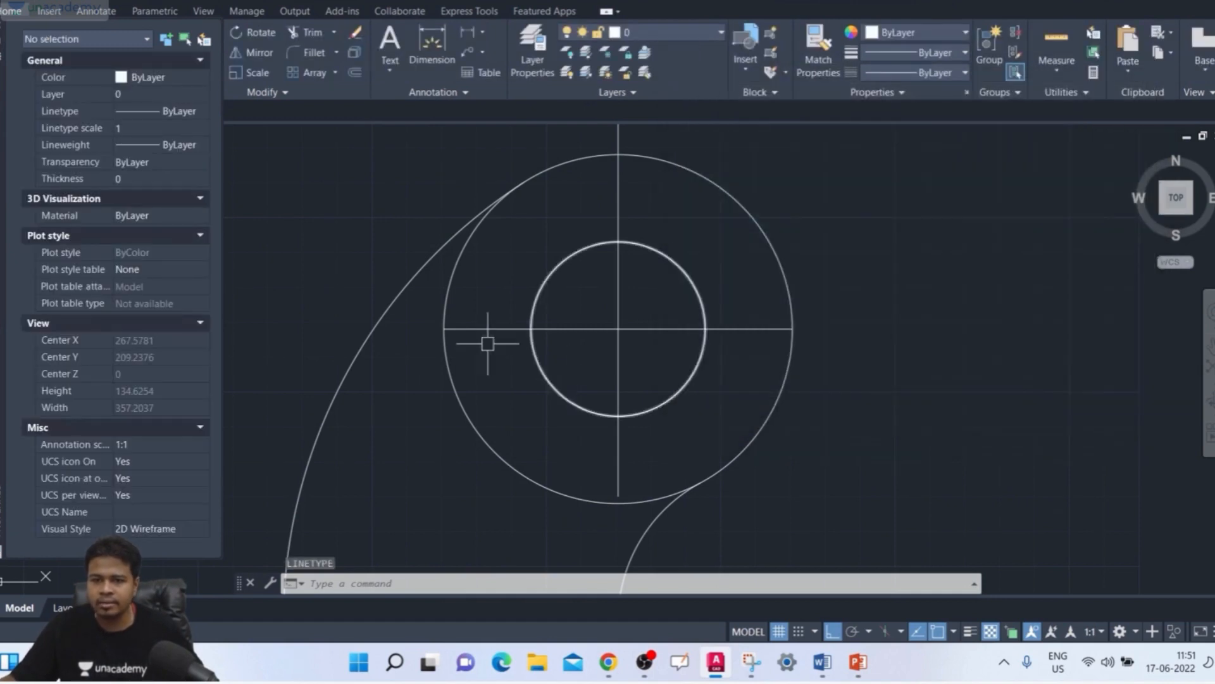
# Step: Set the linetype of the vertical and horizontal lines through the circles to CENTER and clear the selection
pyautogui.click(674, 196)
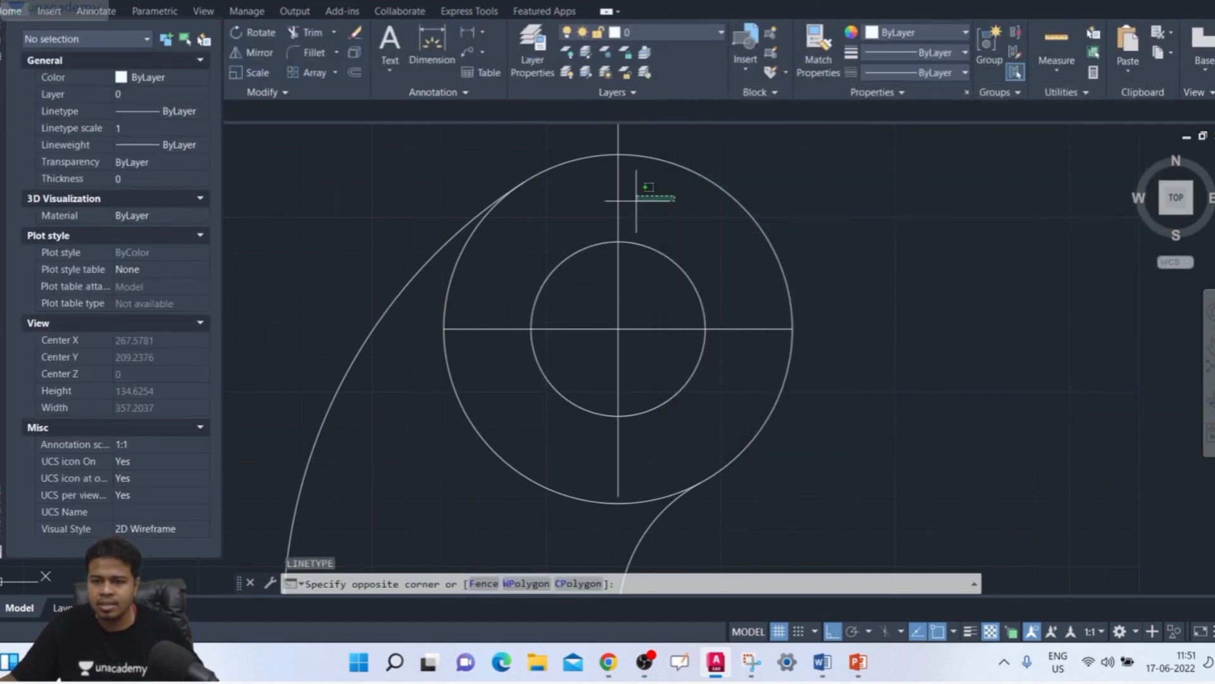
pyautogui.click(602, 208)
pyautogui.click(765, 329)
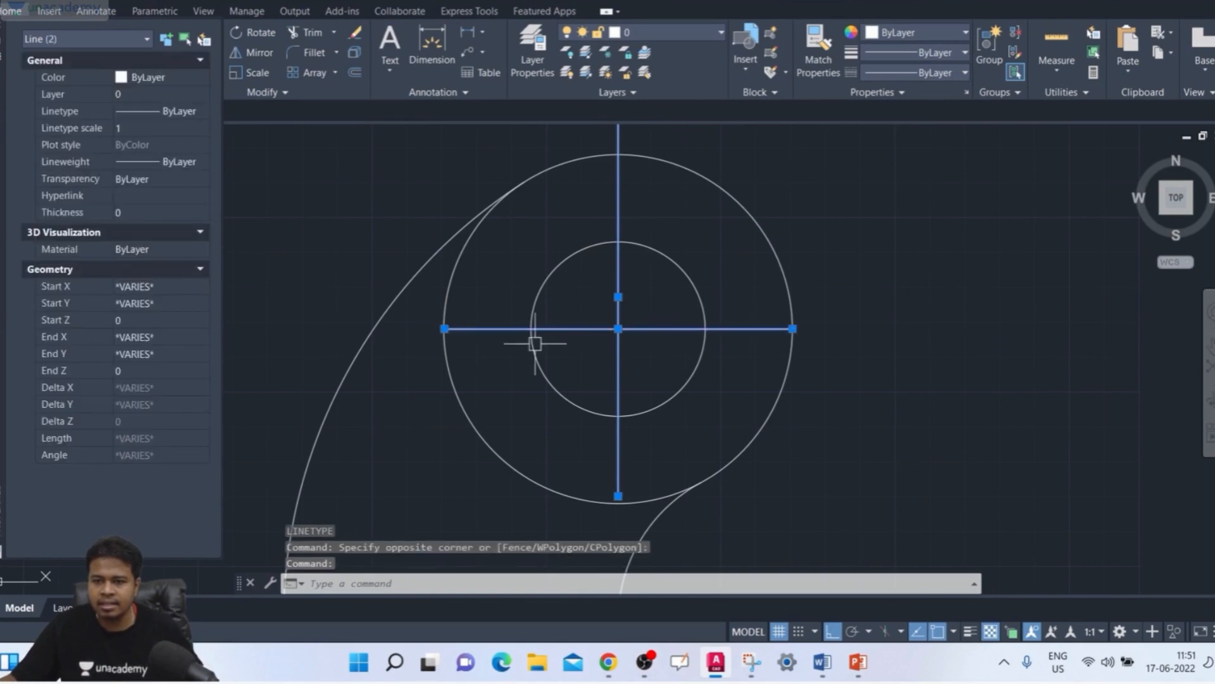
pyautogui.click(160, 113)
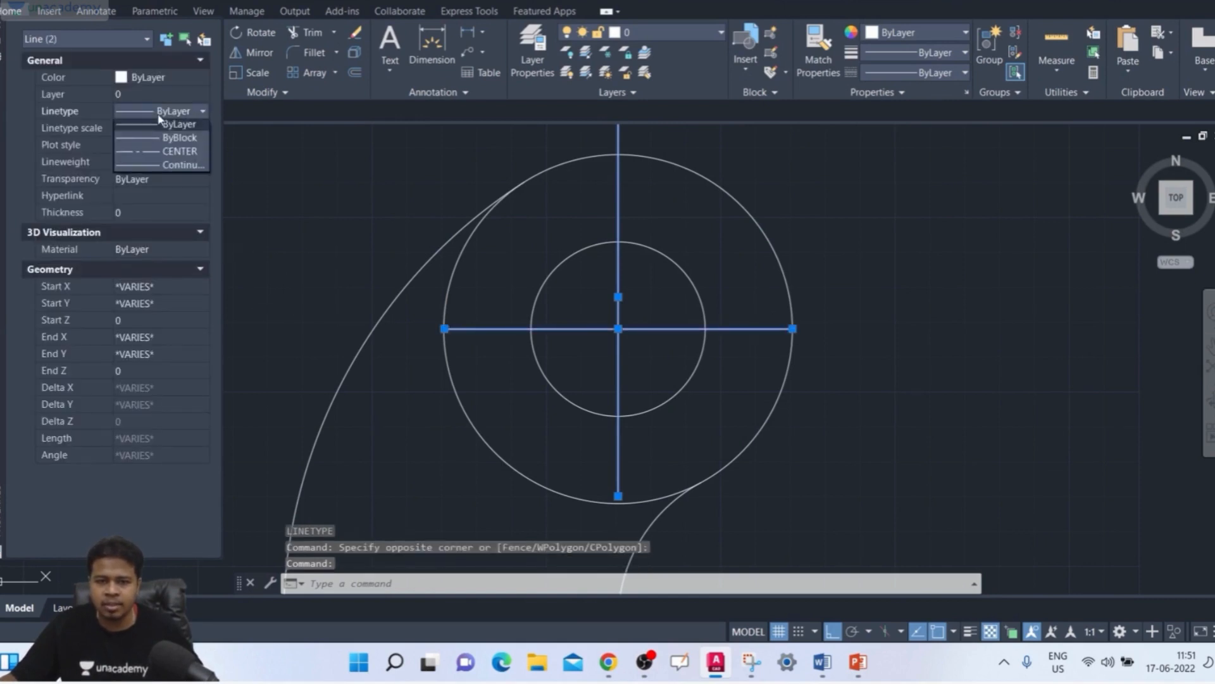
pyautogui.click(150, 157)
pyautogui.press('Escape')
pyautogui.scroll(-3, 823, 264)
pyautogui.press('Escape')
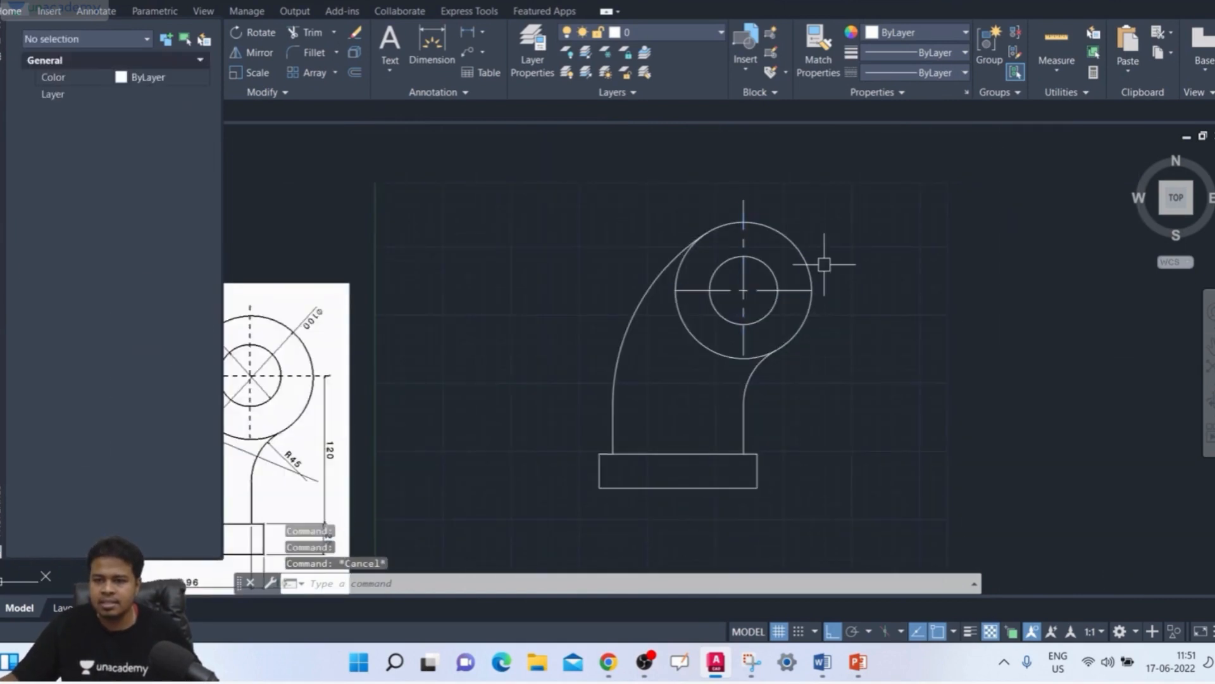
# Step: Compare the redrawn bracket's outline, concentric circles and centre lines with the dimensioned reference picture
pyautogui.scroll(-3, 868, 263)
pyautogui.moveTo(881, 262); pyautogui.dragTo(883, 260, button='middle')
pyautogui.scroll(2, 805, 319)
pyautogui.moveTo(805, 321); pyautogui.dragTo(857, 287, button='middle')
pyautogui.moveTo(599, 367); pyautogui.dragTo(639, 354, button='middle')
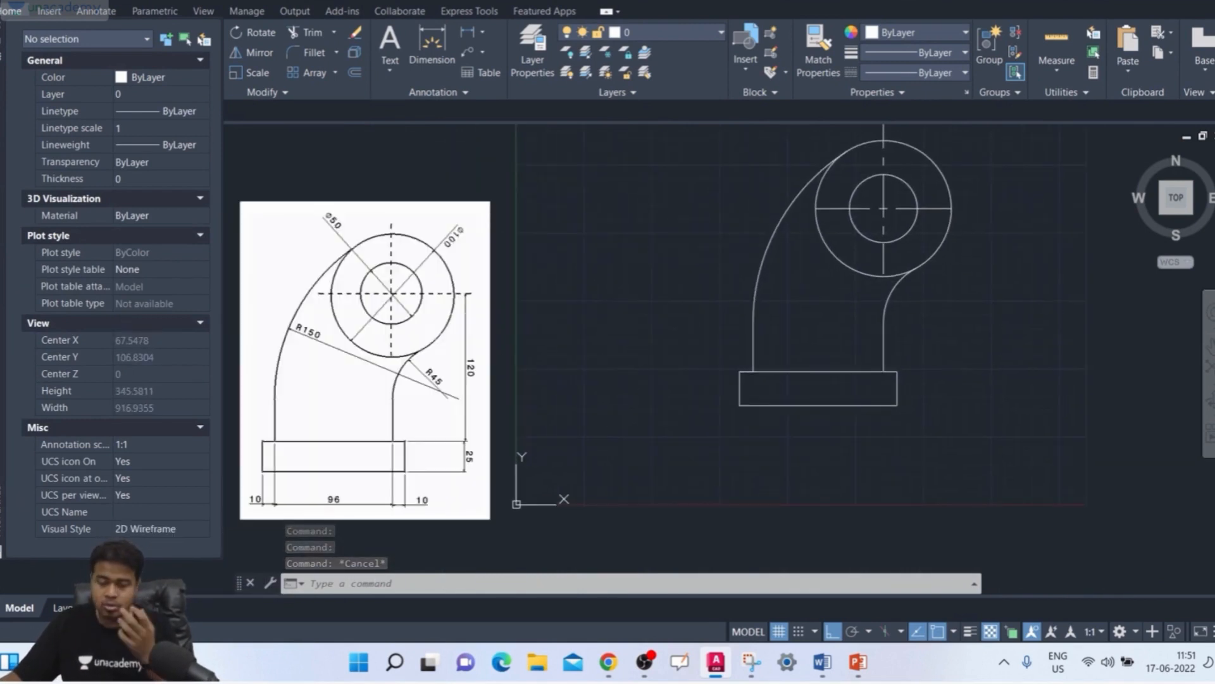
pyautogui.scroll(-2, 594, 355)
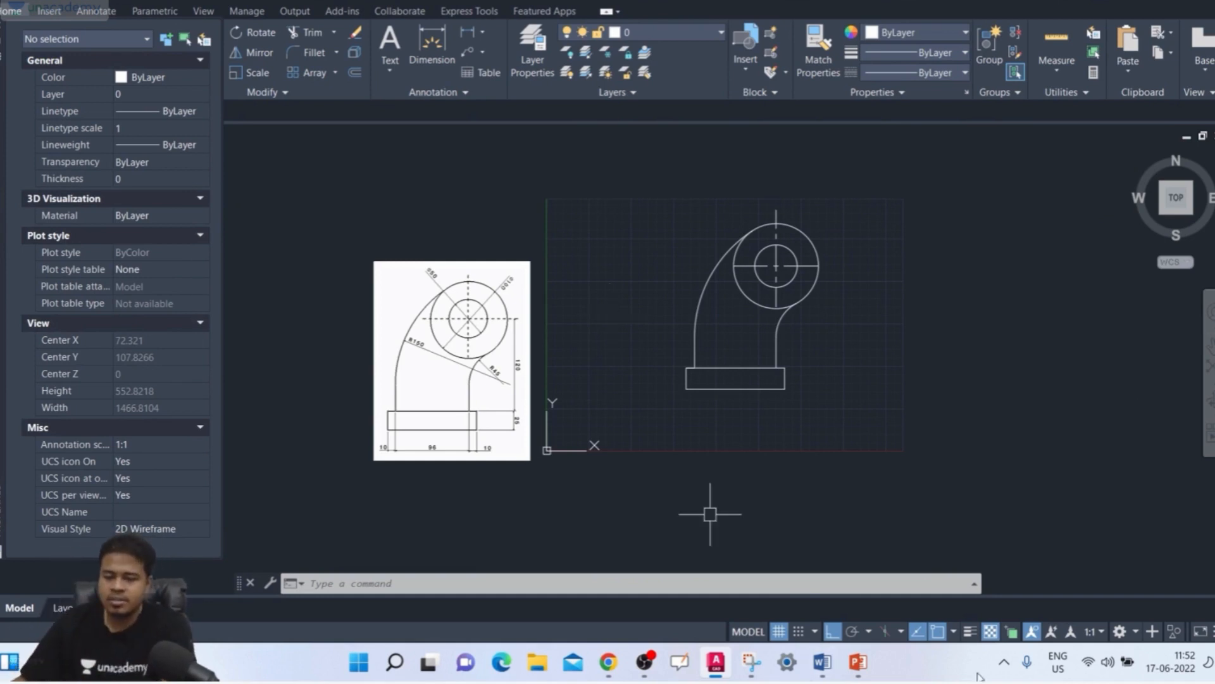
pyautogui.scroll(2, 769, 405)
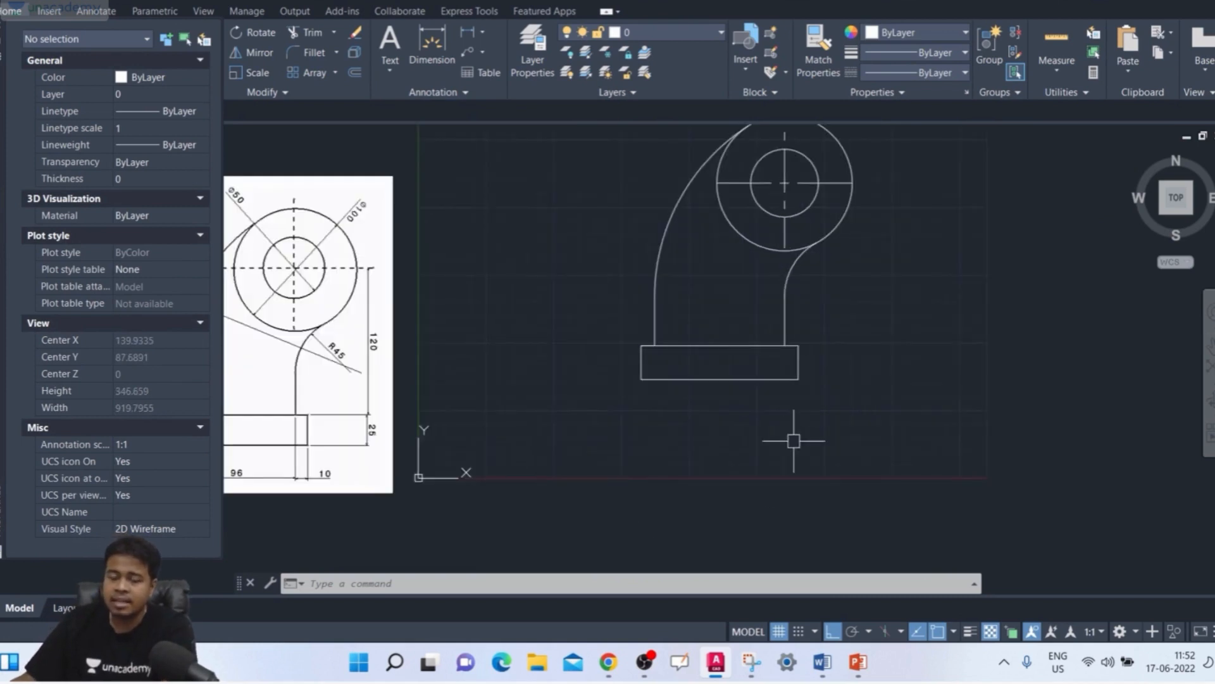
pyautogui.scroll(-2, 795, 434)
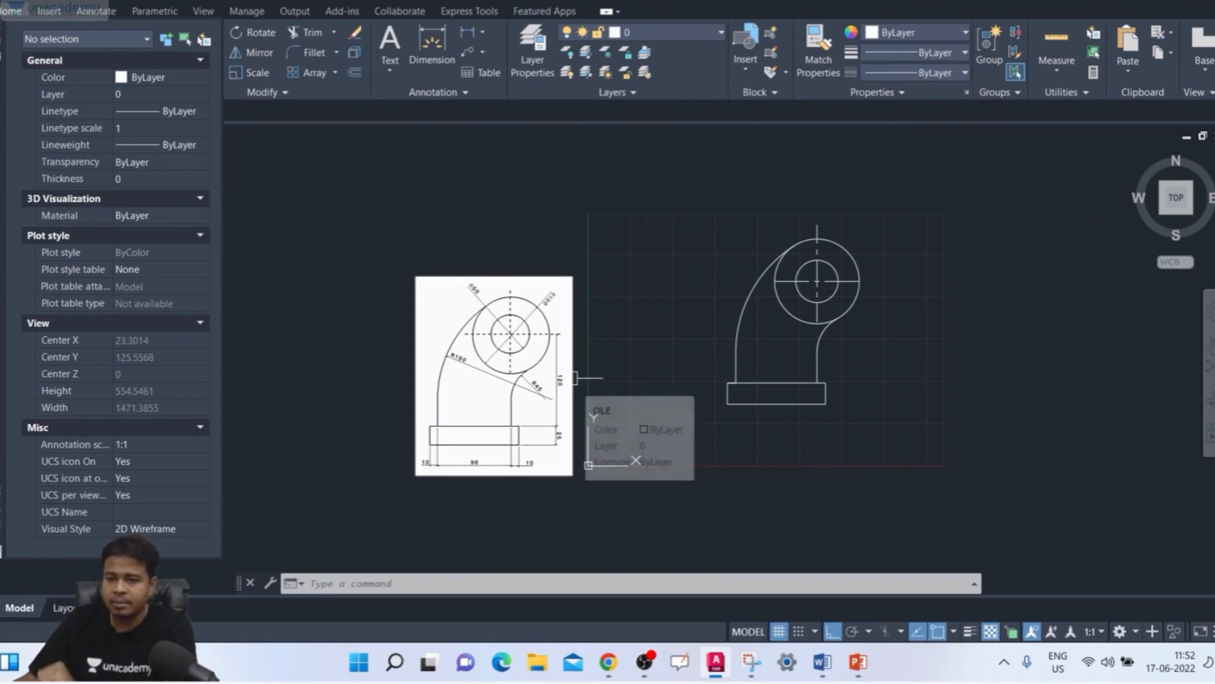
pyautogui.scroll(2, 809, 297)
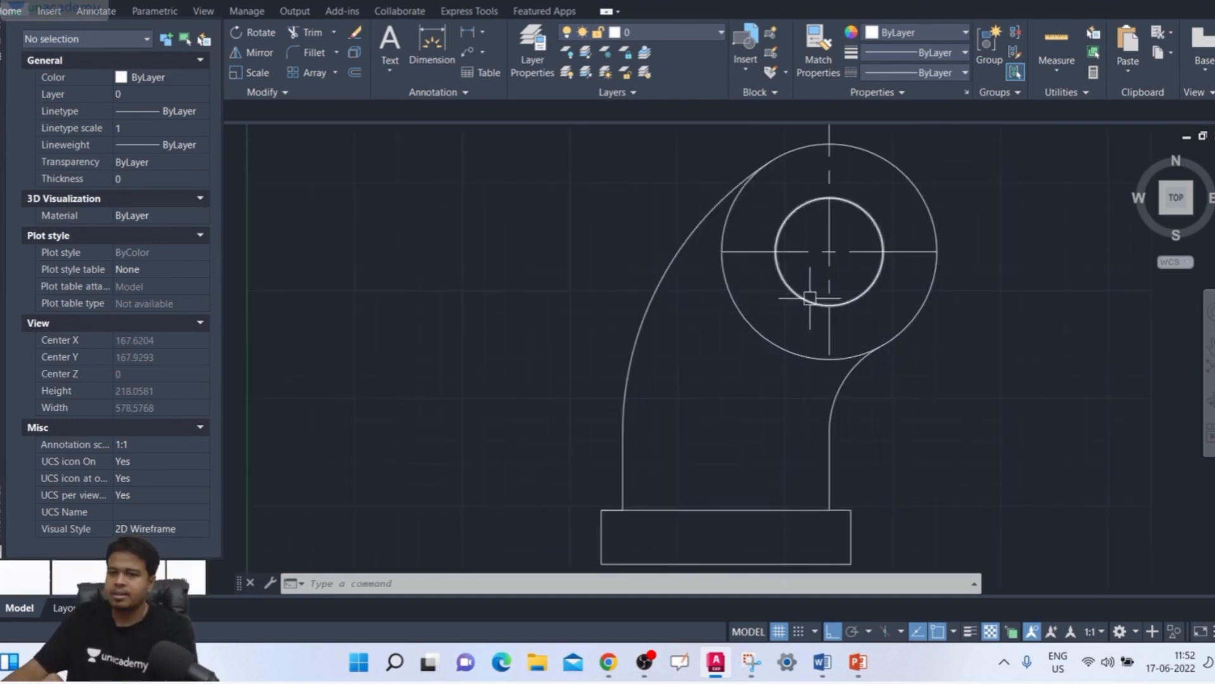
pyautogui.scroll(-2, 809, 302)
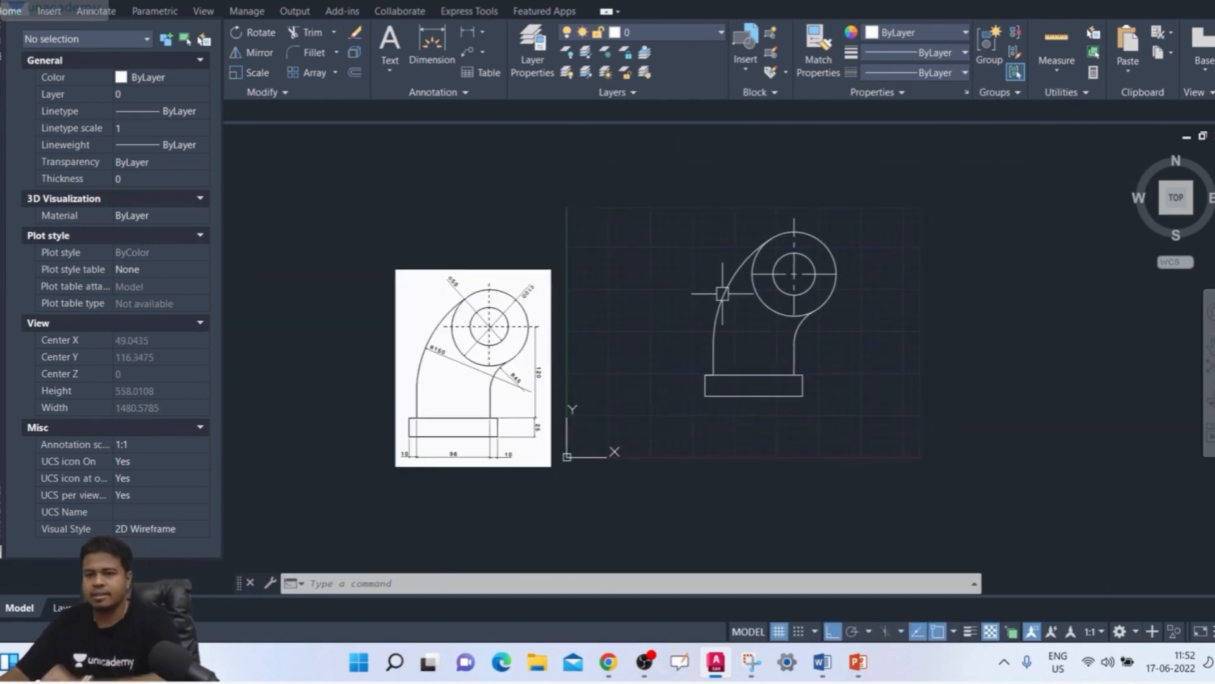